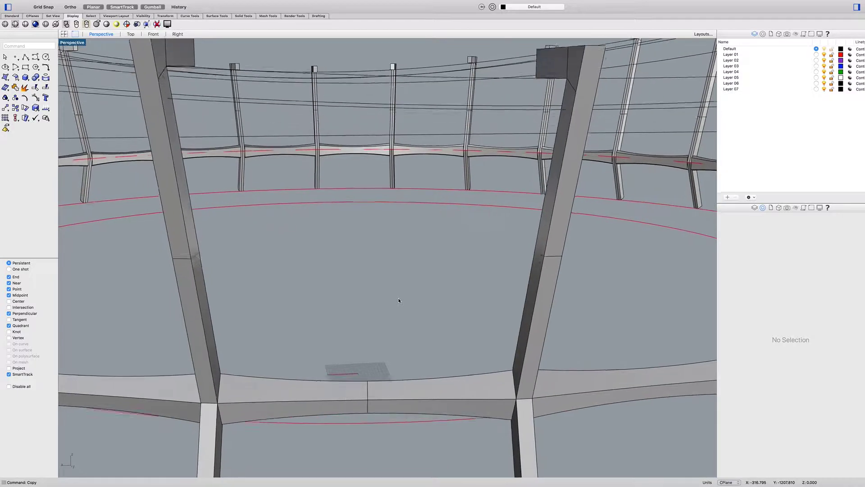
# Step: Copy the closed end-profile curve at the ring beam joint from its inner corner up to the fold line on the same column
pyautogui.click(514, 403)
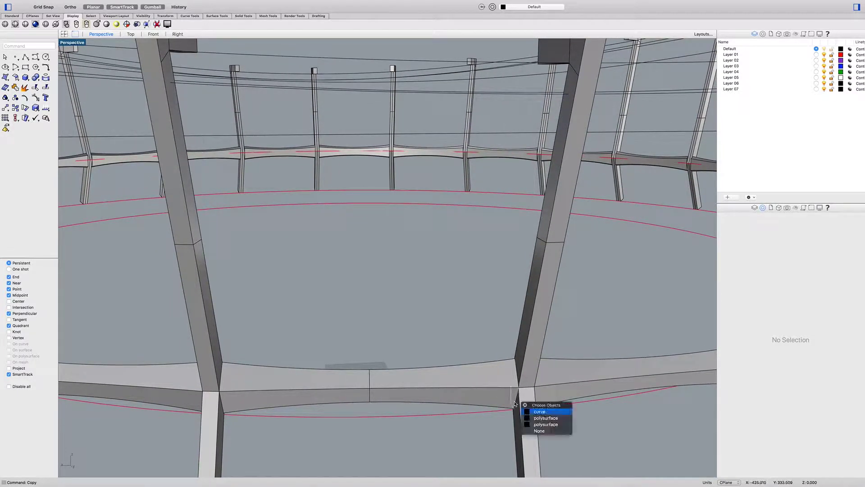
pyautogui.click(532, 412)
pyautogui.write('COP')
pyautogui.press('Return')
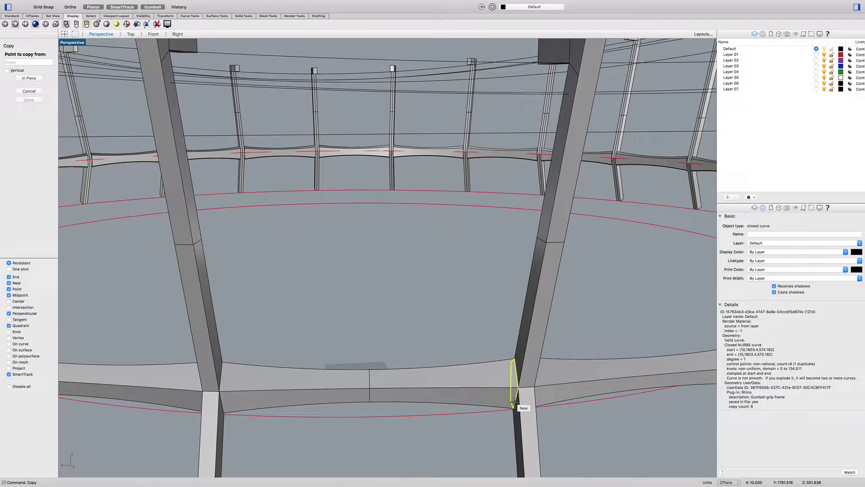
pyautogui.click(516, 389)
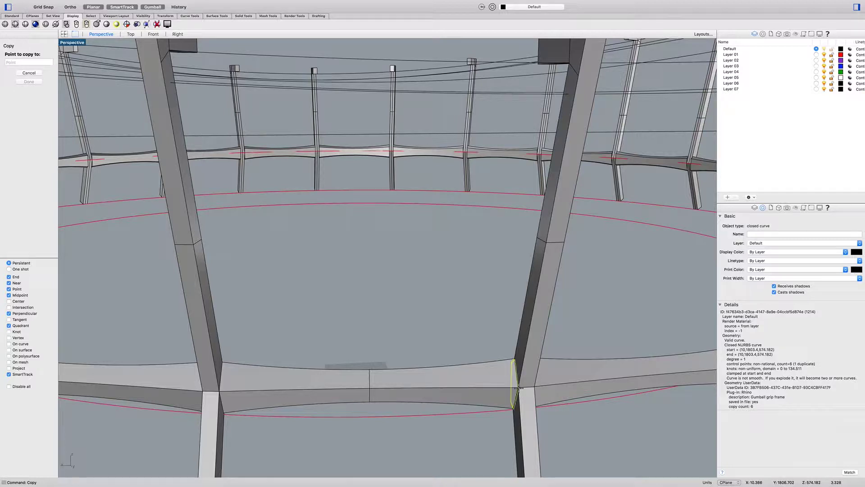
pyautogui.click(545, 242)
pyautogui.scroll(5, 512, 386)
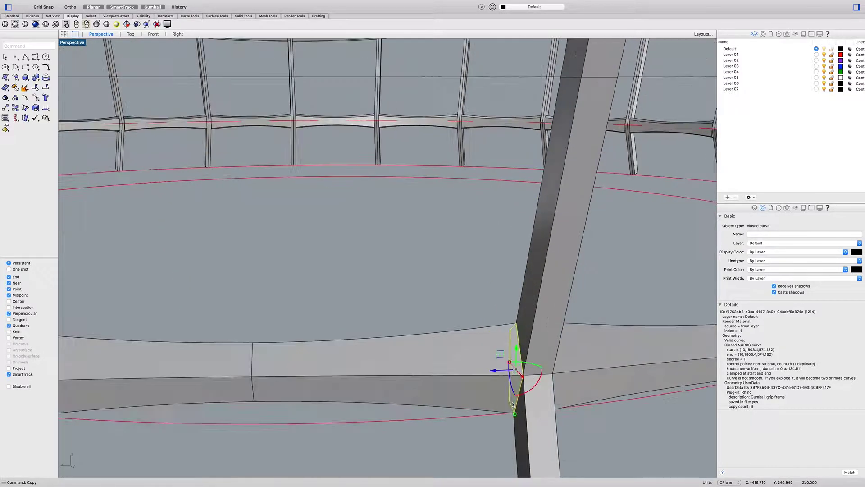
pyautogui.press('Return')
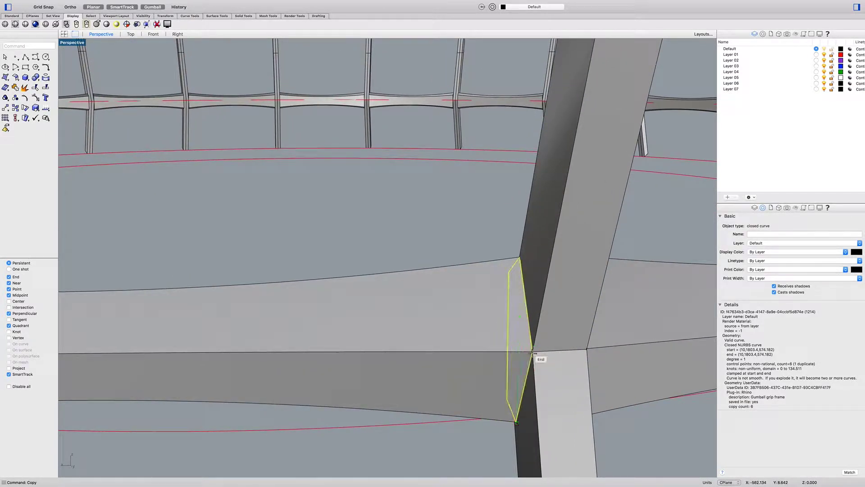
pyautogui.click(532, 354)
pyautogui.scroll(-5, 533, 352)
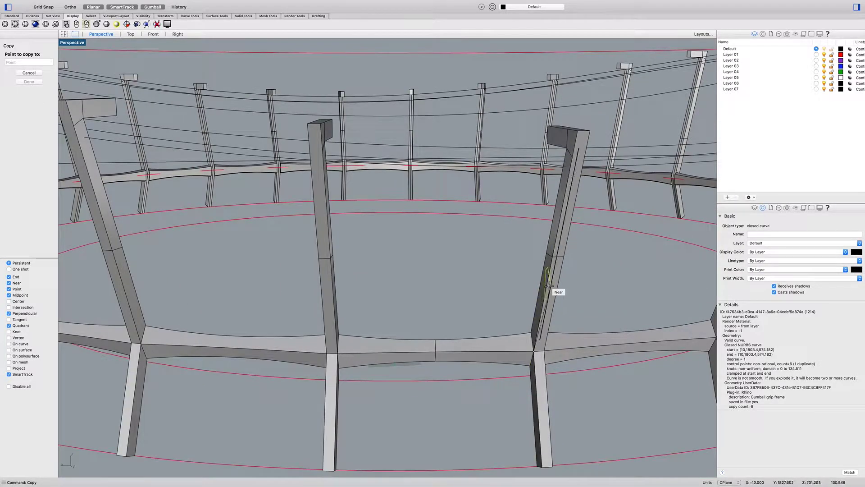
pyautogui.click(551, 257)
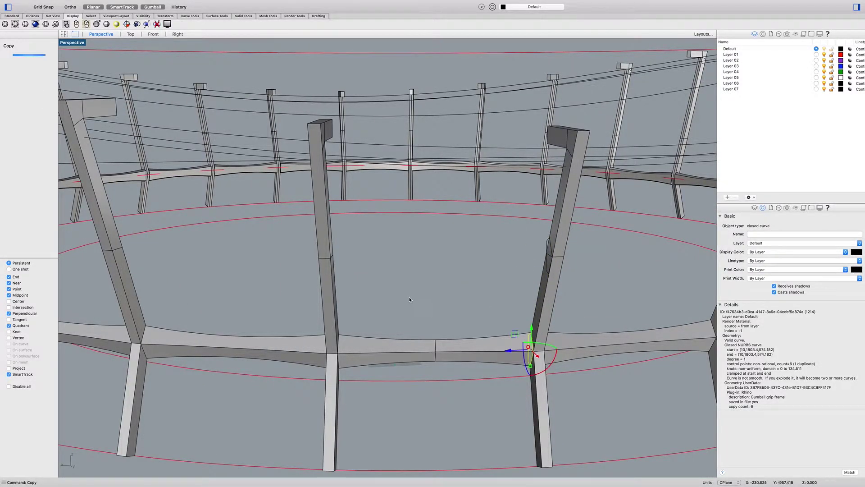
# Step: Copy the matching end-profile curve at the beam's other end from its inner corner to the adjacent column's fold line corner
pyautogui.scroll(4, 408, 299)
pyautogui.scroll(4, 244, 377)
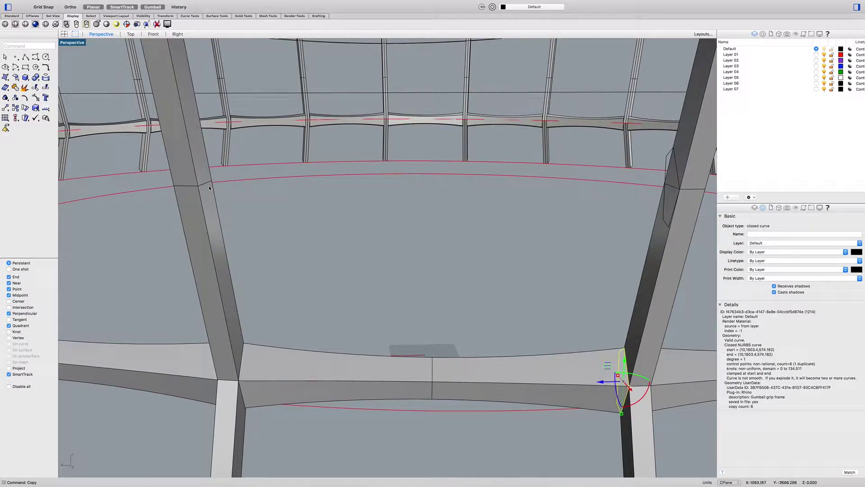
pyautogui.click(240, 393)
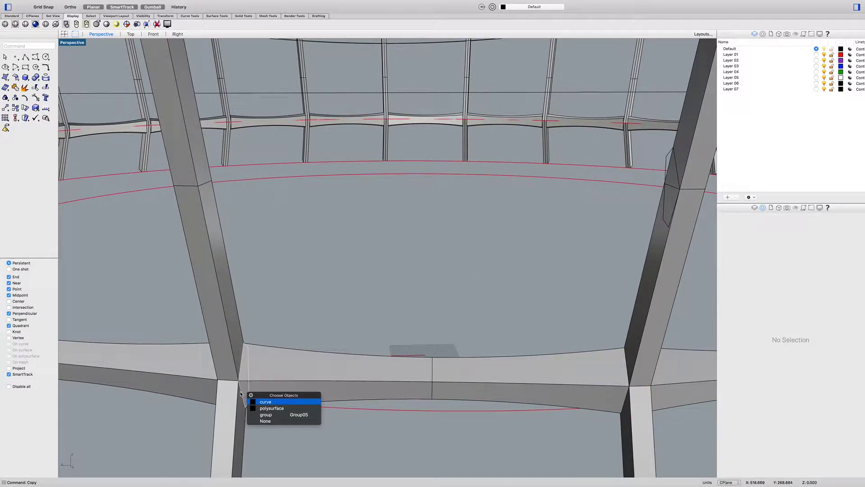
pyautogui.press('Return')
pyautogui.write('copy')
pyautogui.press('Return')
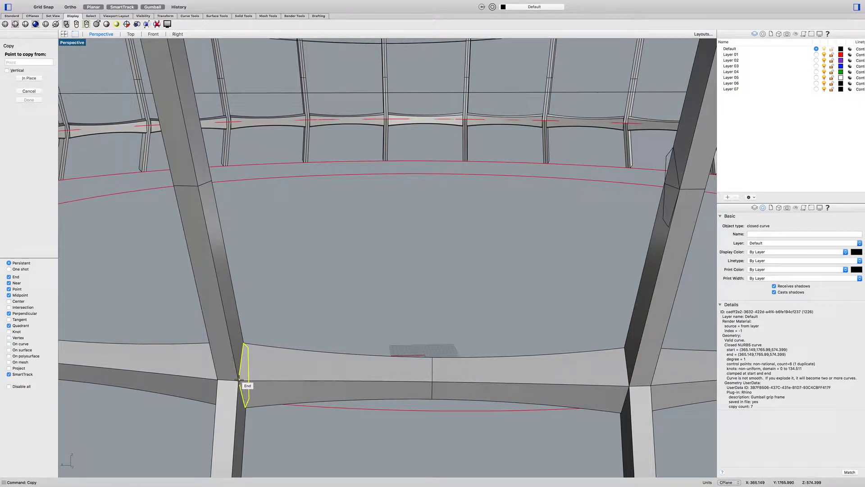
pyautogui.click(240, 378)
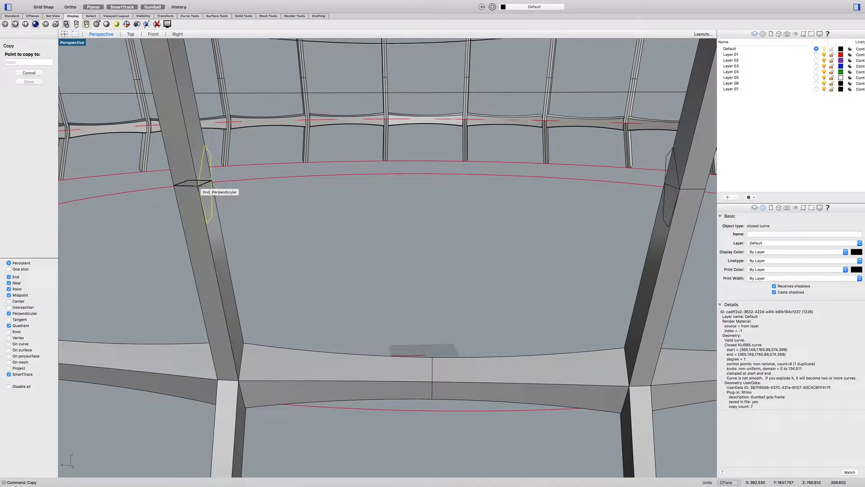
pyautogui.click(197, 187)
pyautogui.press('Return')
pyautogui.scroll(2, 231, 226)
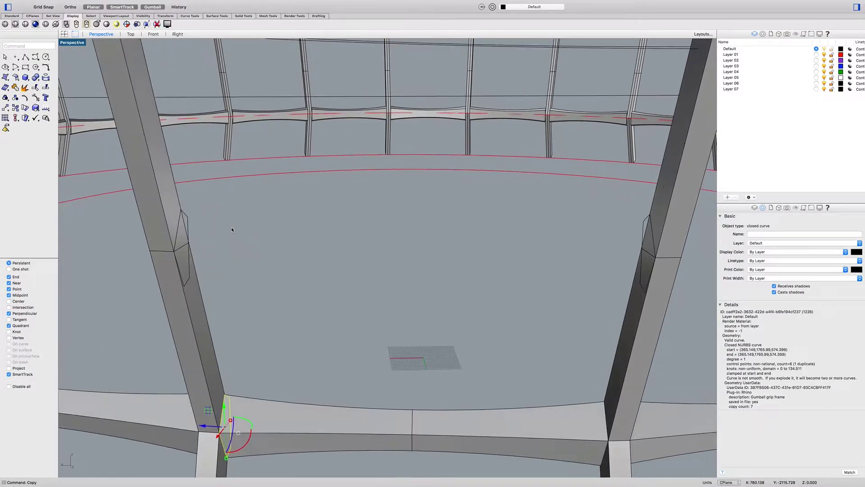
# Step: Create one tween curve between the two copied profiles on the neighbouring columns, with the match method None
pyautogui.press('Escape')
pyautogui.click(192, 218)
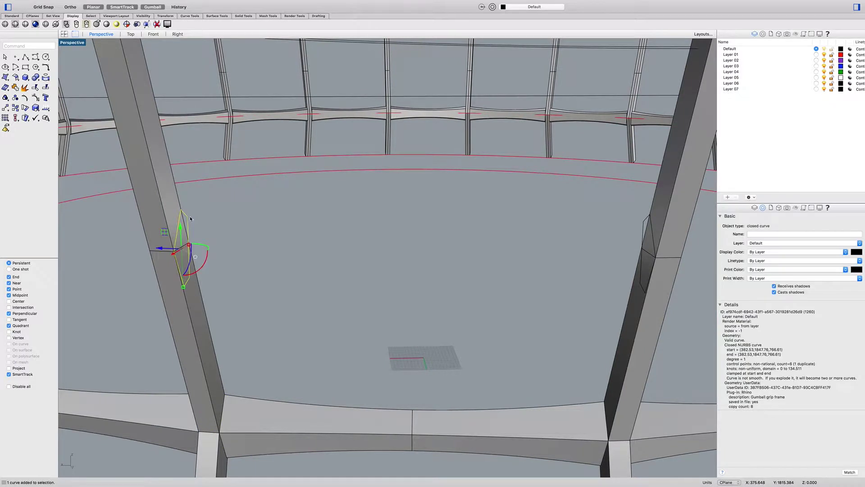
pyautogui.keyDown('shift'); pyautogui.click(646, 227); pyautogui.keyUp('shift')
pyautogui.write('tw')
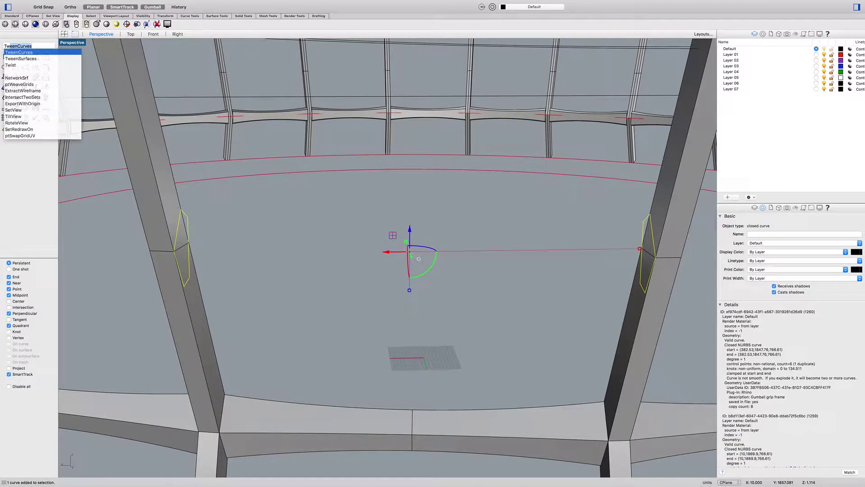
pyautogui.press('Return')
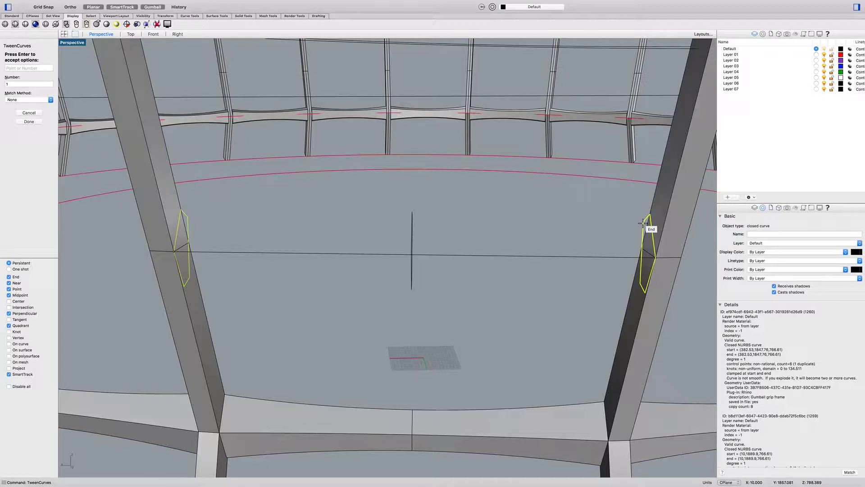
pyautogui.press('Return')
pyautogui.scroll(-6, 643, 223)
pyautogui.scroll(6, 598, 241)
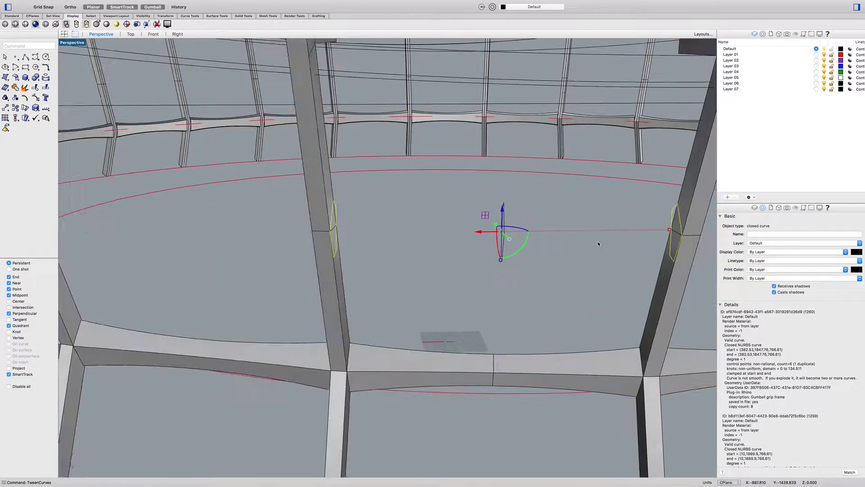
pyautogui.press('Escape')
# Step: Scale the tween profile curve uniformly about its centre down to a little over half its size, using its upper corner as reference
pyautogui.moveTo(593, 246); pyautogui.dragTo(559, 241, button='right')
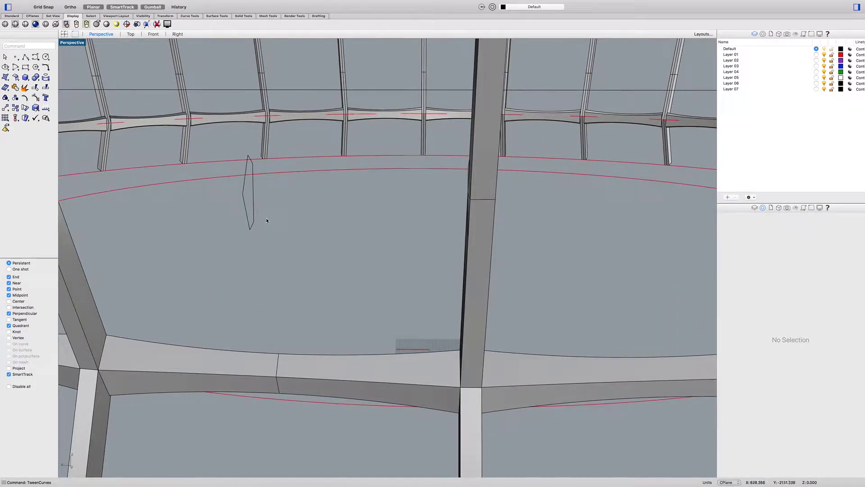
pyautogui.click(254, 220)
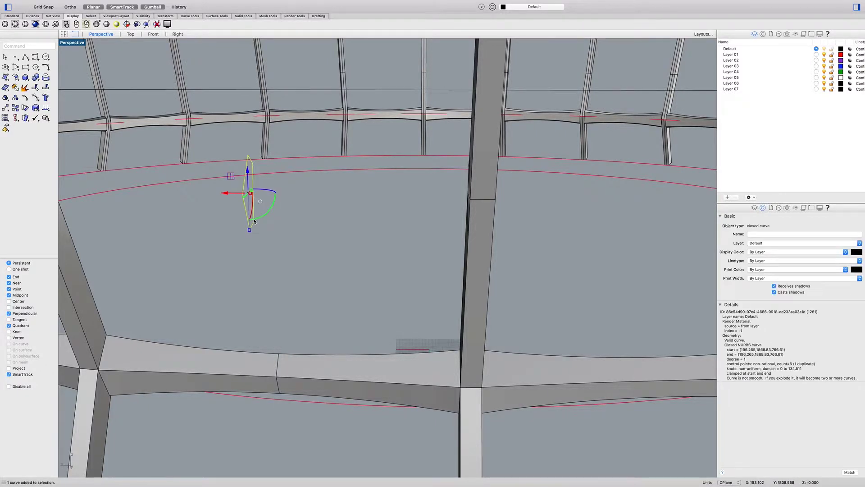
pyautogui.scroll(-6, 254, 221)
pyautogui.scroll(6, 234, 199)
pyautogui.scroll(-2, 234, 199)
pyautogui.moveTo(235, 199)
pyautogui.mouseDown(button='right')
pyautogui.moveTo(241, 209)
pyautogui.moveTo(225, 196)
pyautogui.moveTo(241, 187)
pyautogui.mouseUp(button='right')
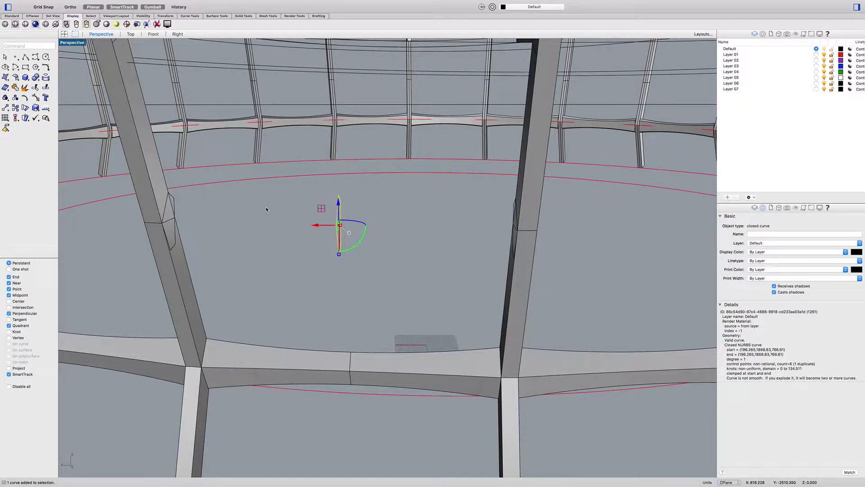
pyautogui.scroll(-6, 266, 232)
pyautogui.scroll(6, 200, 216)
pyautogui.moveTo(200, 215); pyautogui.dragTo(130, 201, button='right')
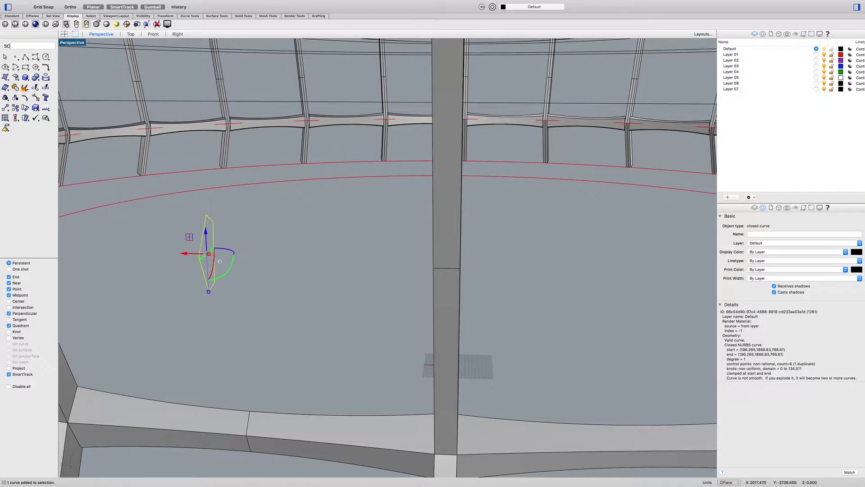
pyautogui.press('Return')
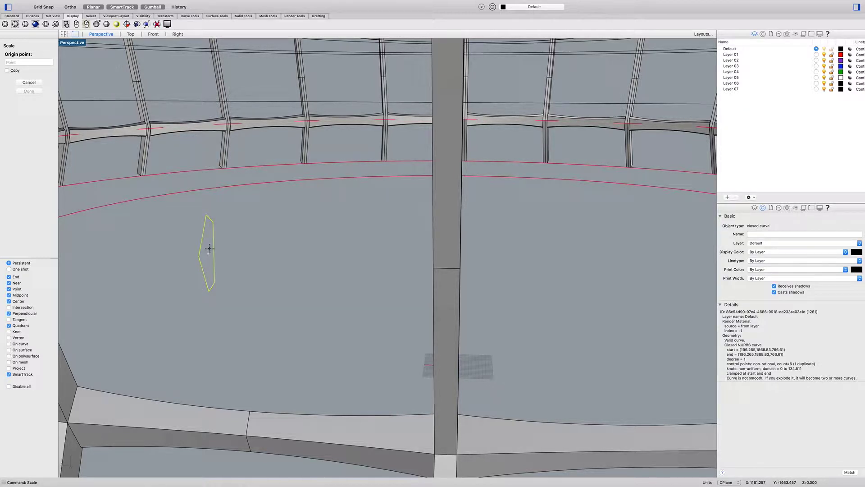
pyautogui.scroll(3, 209, 248)
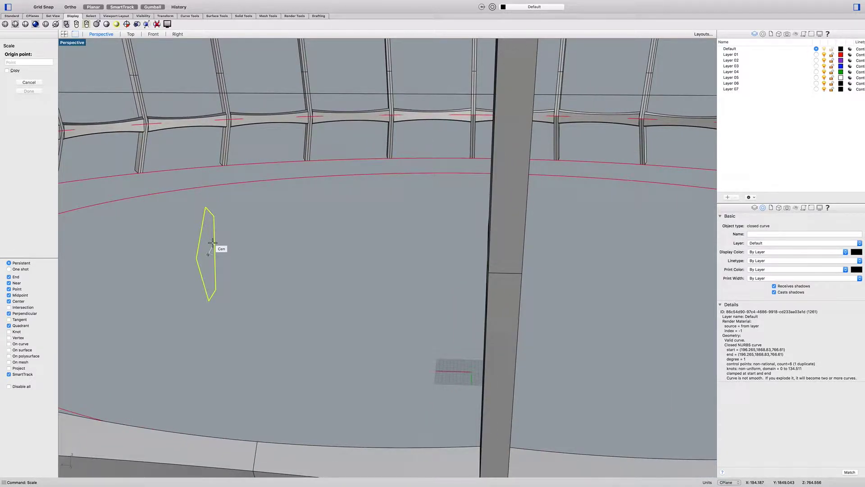
pyautogui.click(211, 240)
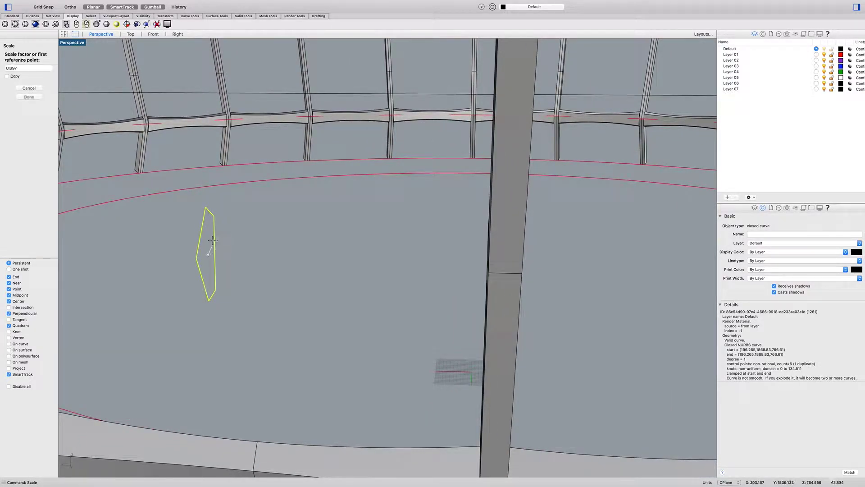
pyautogui.click(213, 217)
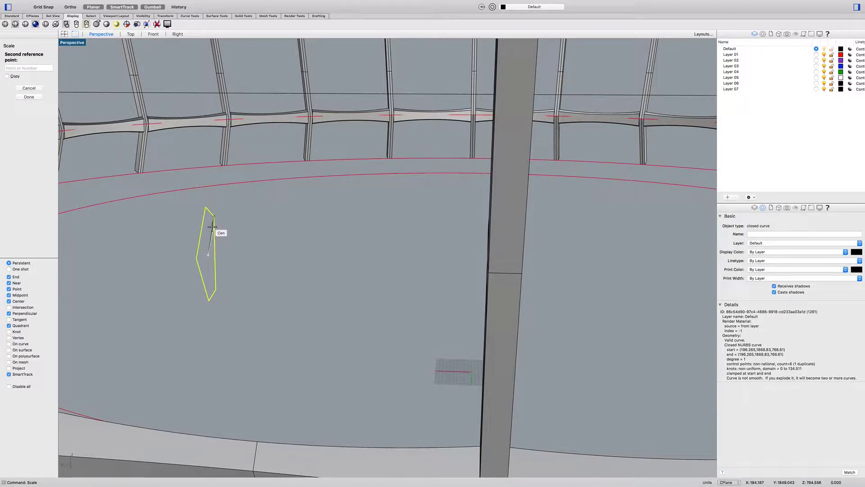
pyautogui.scroll(5, 209, 243)
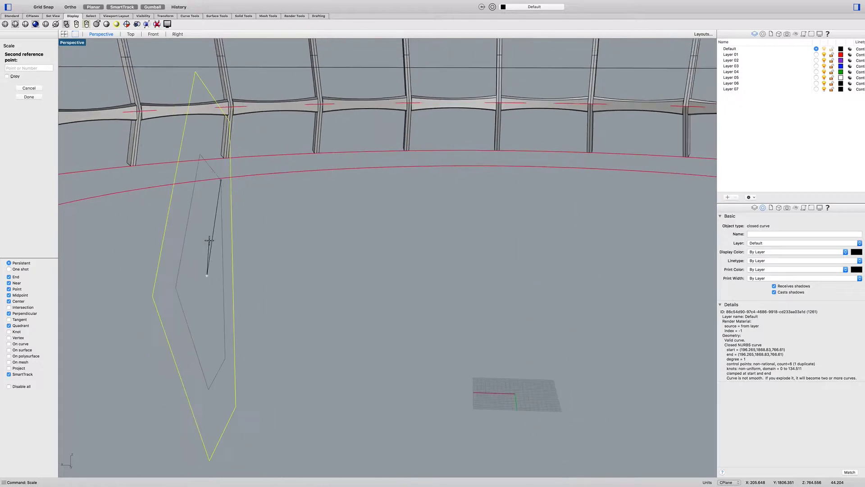
pyautogui.scroll(2, 209, 240)
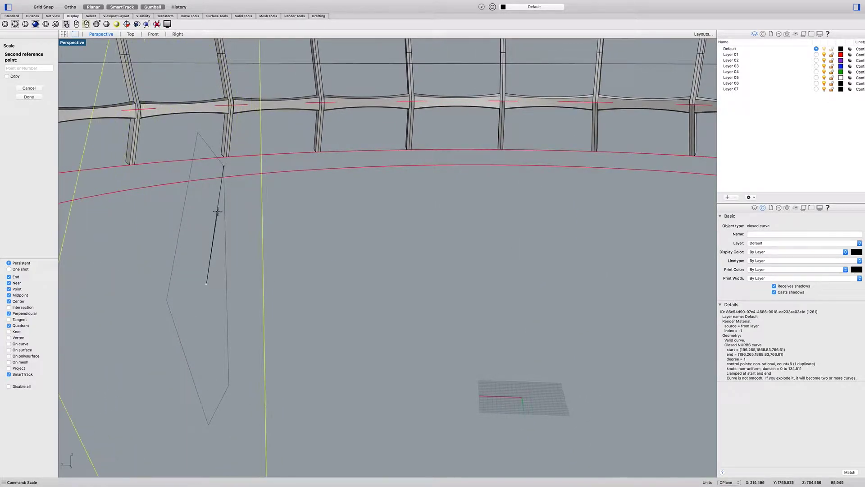
pyautogui.click(205, 266)
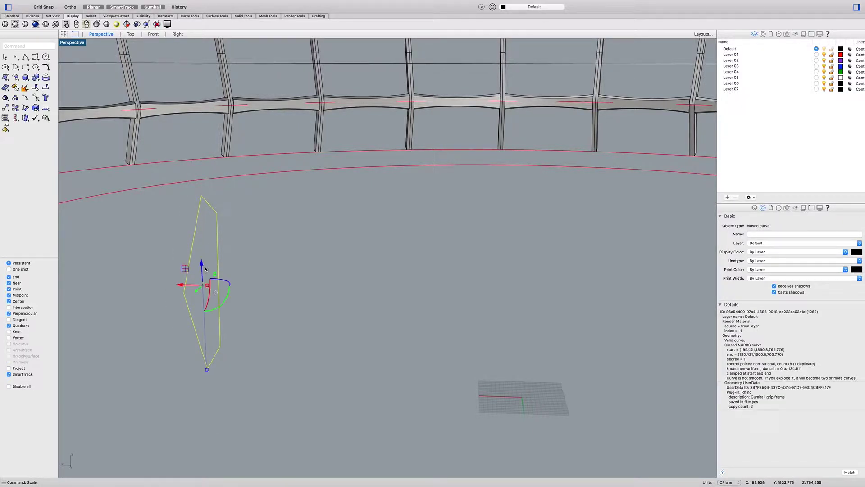
# Step: Examine the scaled middle profile between the columns in relation to the existing curved beam and its mid-section curve below
pyautogui.scroll(-6, 205, 266)
pyautogui.moveTo(205, 266); pyautogui.dragTo(314, 242, button='right')
pyautogui.click(396, 246)
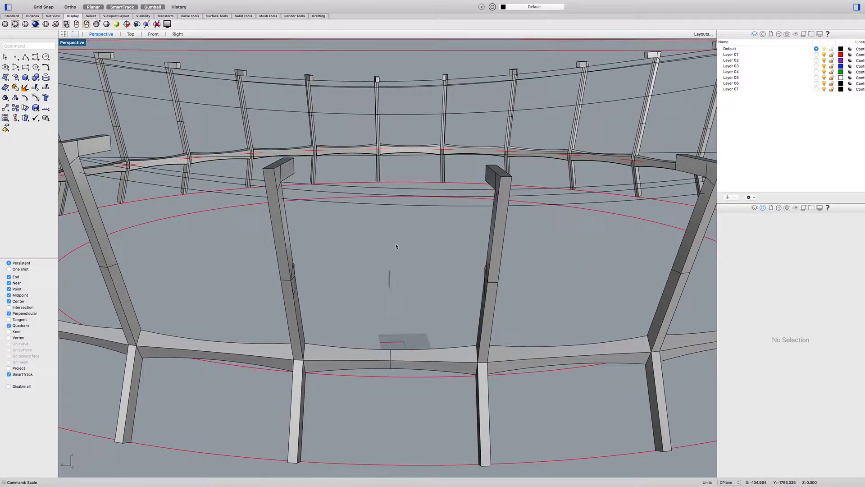
pyautogui.scroll(5, 396, 246)
pyautogui.scroll(1, 396, 246)
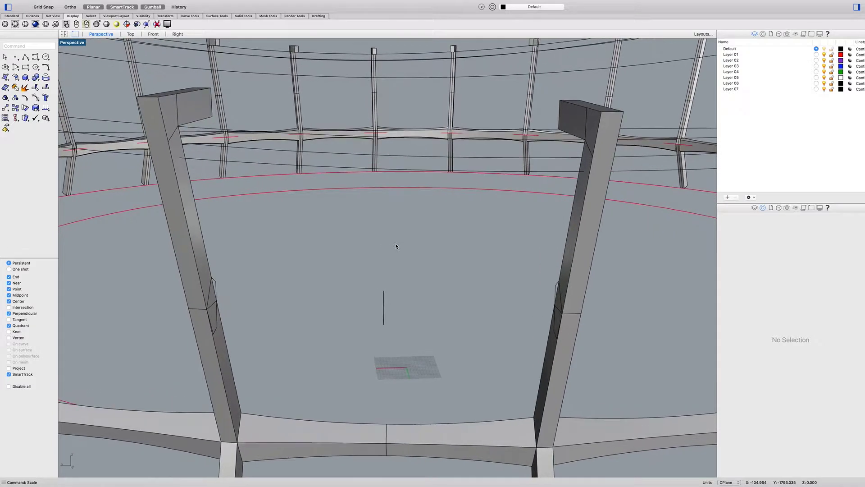
pyautogui.moveTo(396, 246); pyautogui.dragTo(379, 246, button='right')
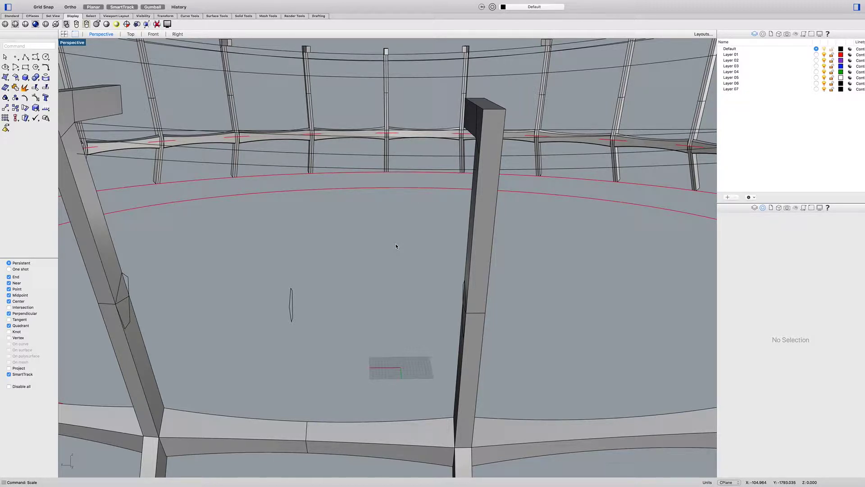
pyautogui.click(305, 434)
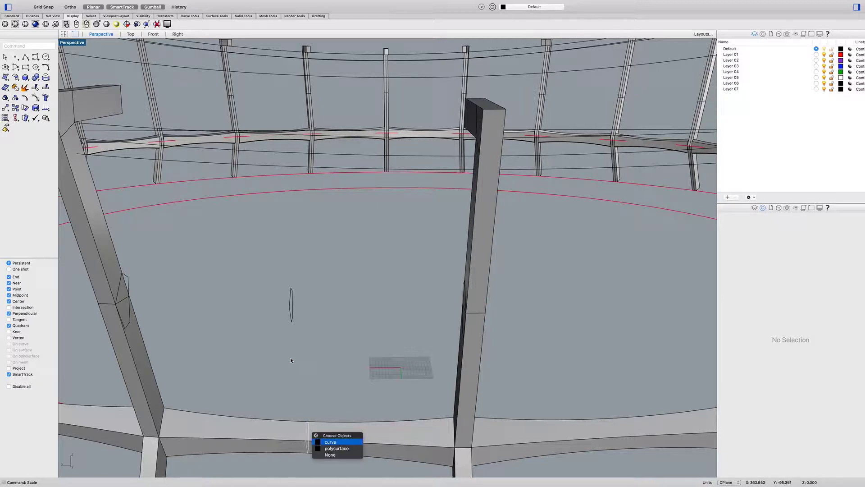
pyautogui.click(291, 358)
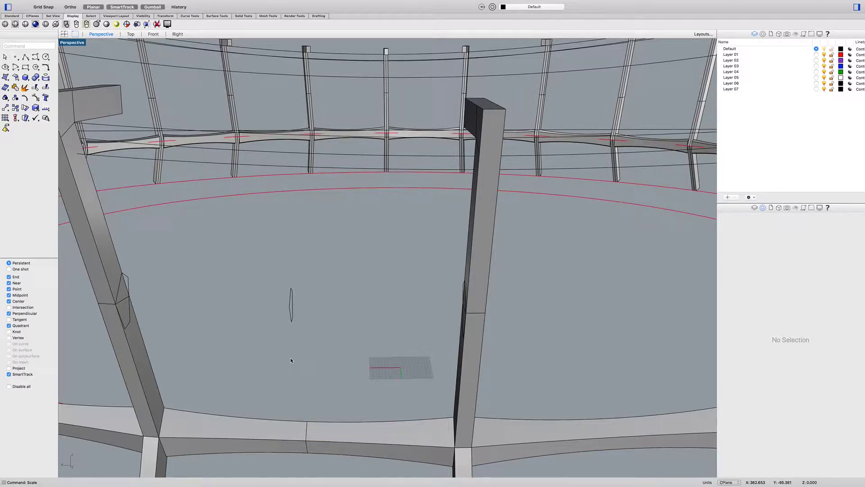
# Step: Loft the upper beam through its three profile curves, moving the seam point of the far end profile to the column's fold-line corner
pyautogui.write('LOFT')
pyautogui.press('Return')
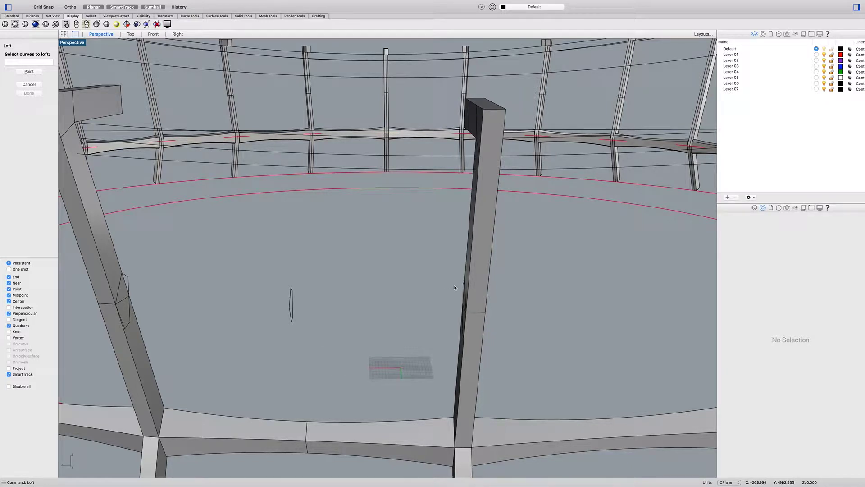
pyautogui.click(464, 290)
pyautogui.click(291, 302)
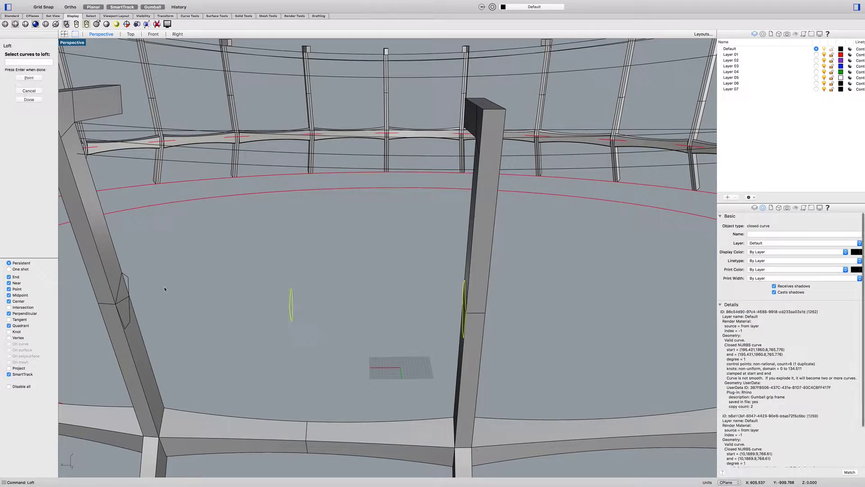
pyautogui.click(131, 278)
pyautogui.press('Return')
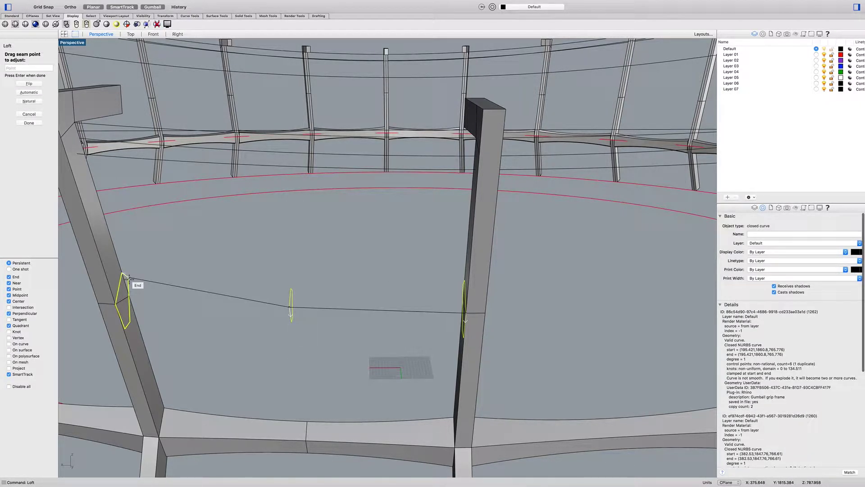
pyautogui.moveTo(128, 278); pyautogui.dragTo(112, 305)
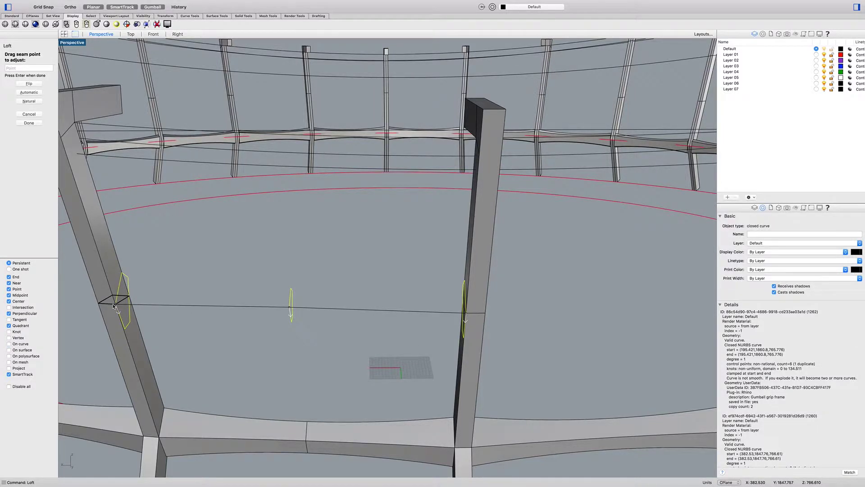
pyautogui.press('Return')
pyautogui.press('Return')
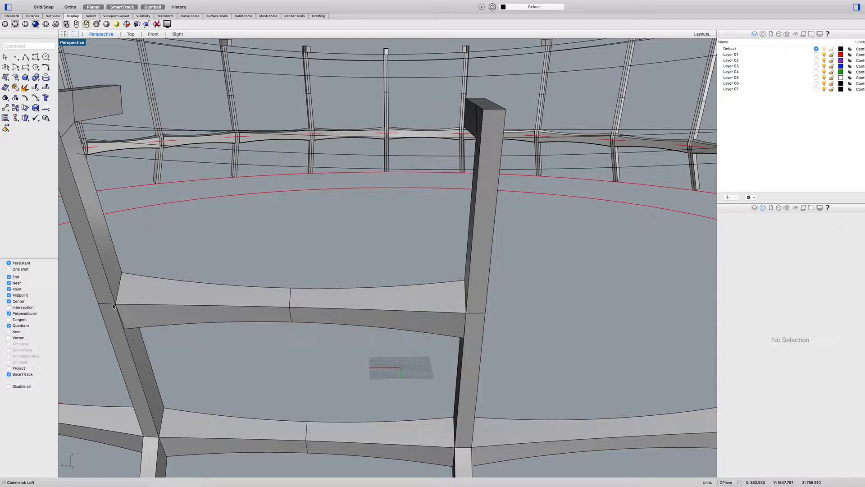
# Step: Polar-array the lofted upper beam around the origin in plan view with 30 items over 360 degrees
pyautogui.click(196, 300)
pyautogui.scroll(-10, 197, 300)
pyautogui.scroll(2, 197, 299)
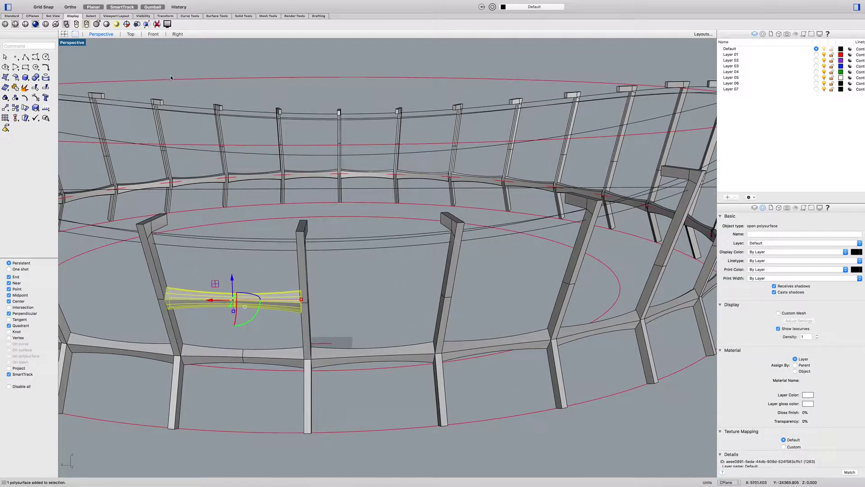
pyautogui.click(130, 33)
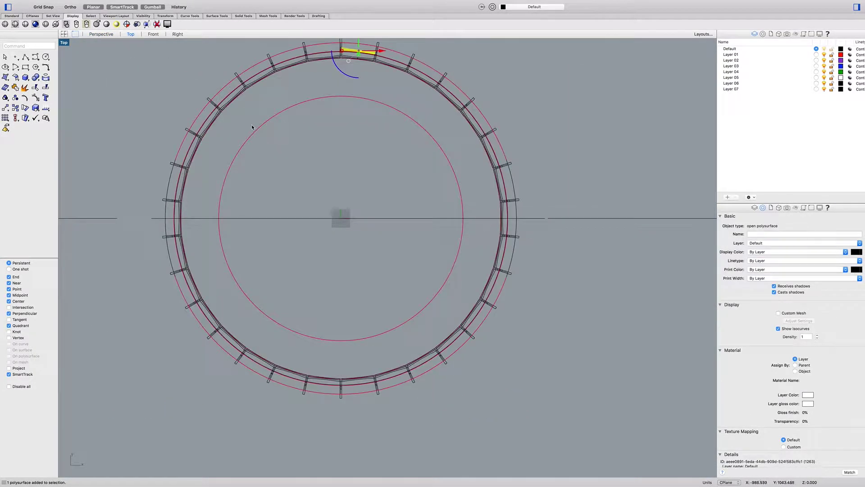
pyautogui.write('ArrayPolar')
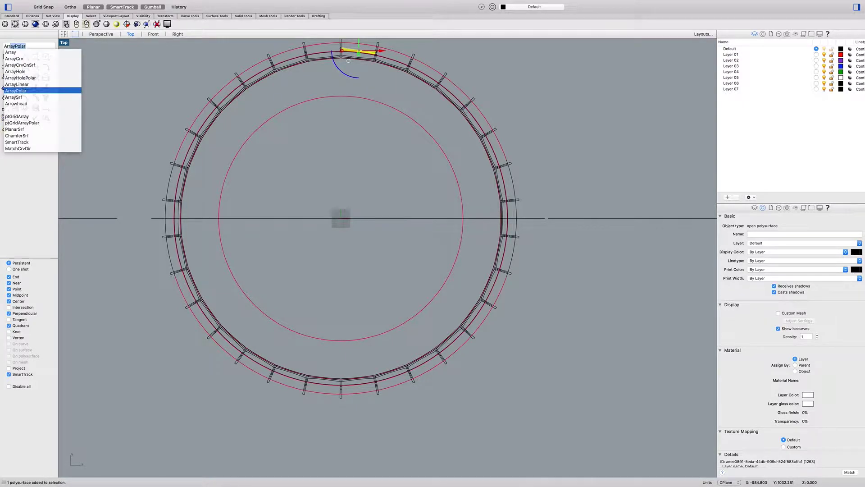
pyautogui.press('Return')
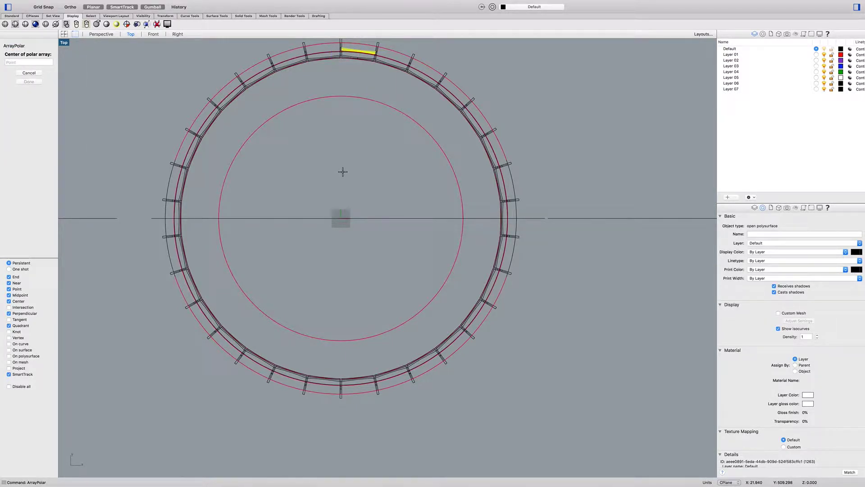
pyautogui.write('0')
pyautogui.press('Return')
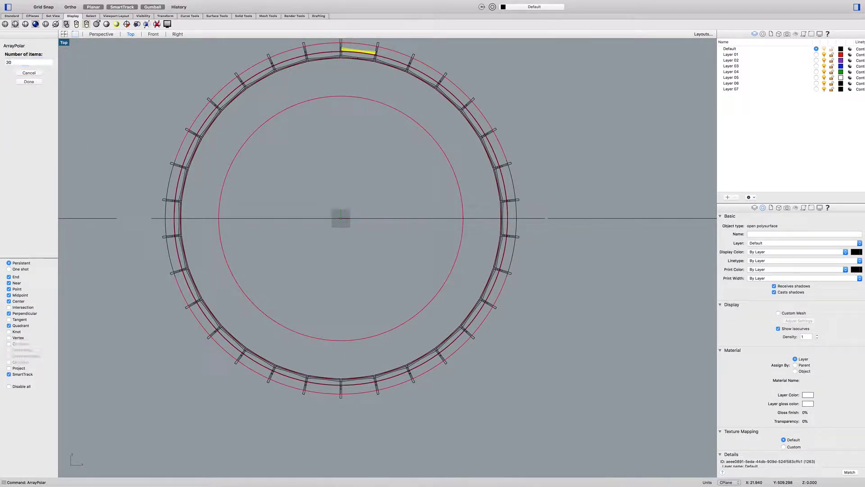
pyautogui.press('Return')
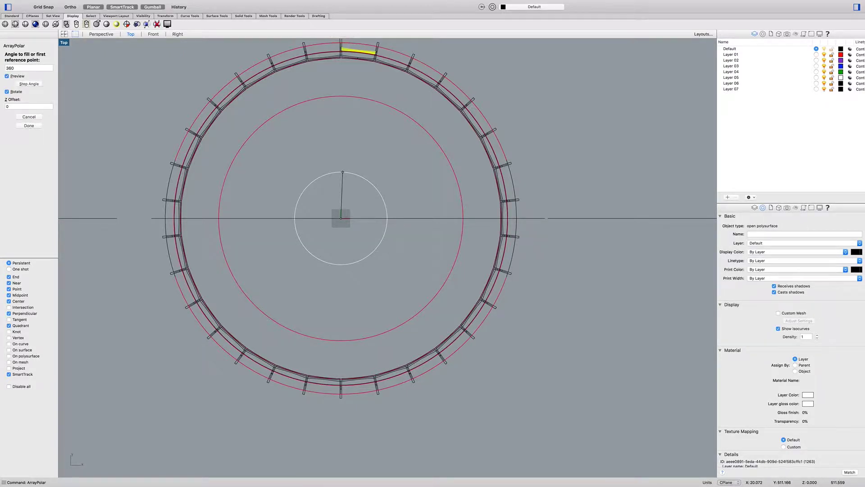
pyautogui.press('Return')
pyautogui.press('Return')
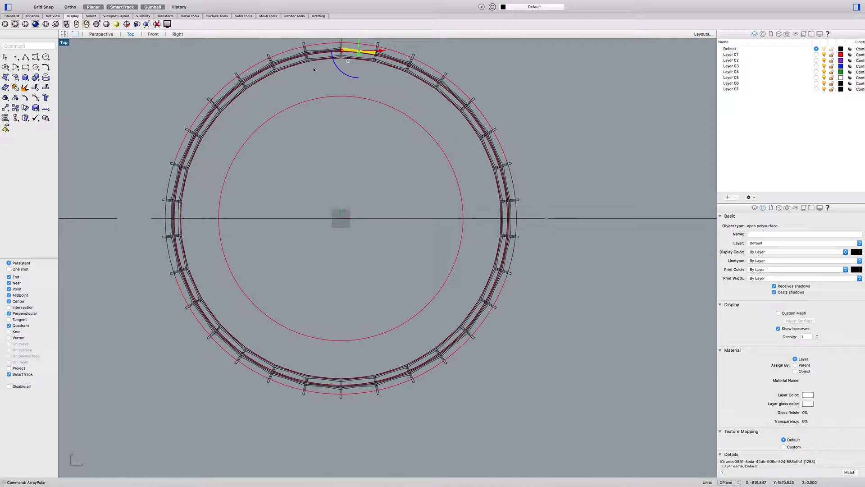
# Step: Examine how the ends of the arrayed upper beams meet at the columns around the circular structure
pyautogui.click(111, 35)
pyautogui.scroll(-5, 294, 257)
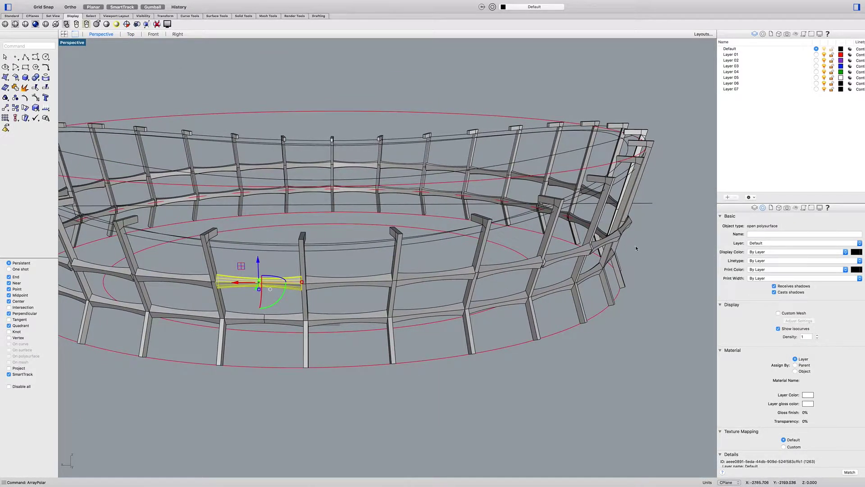
pyautogui.scroll(10, 636, 248)
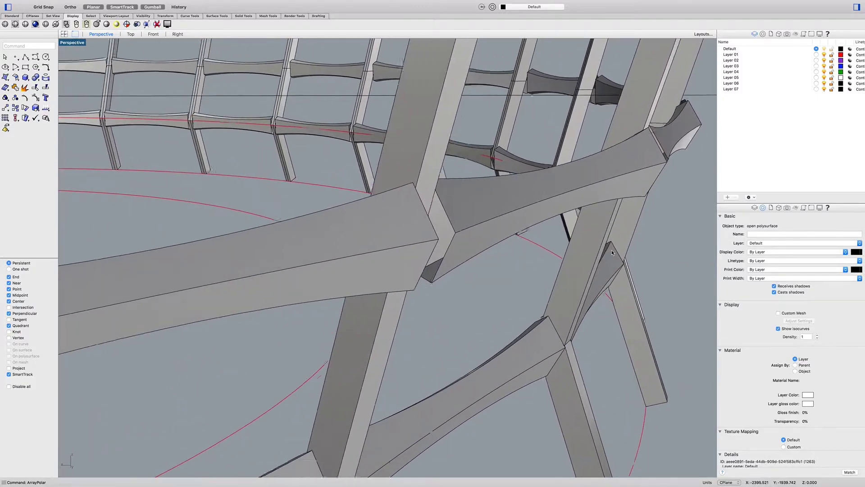
pyautogui.scroll(-8, 612, 249)
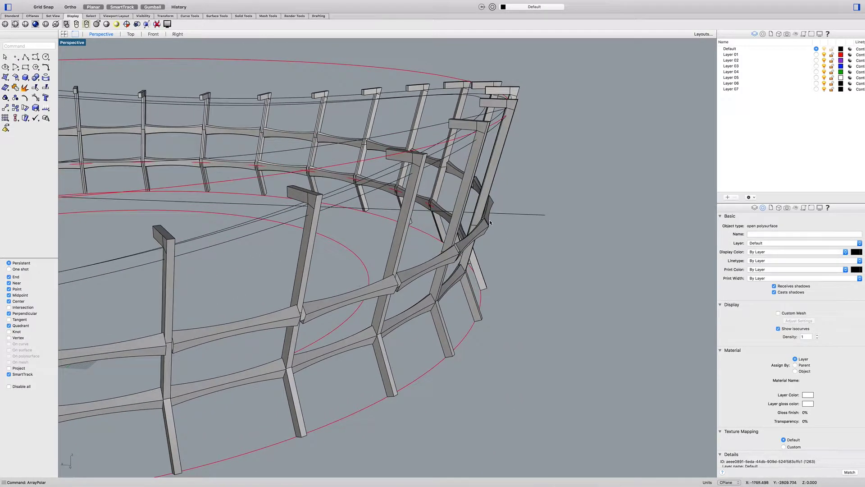
pyautogui.scroll(10, 489, 222)
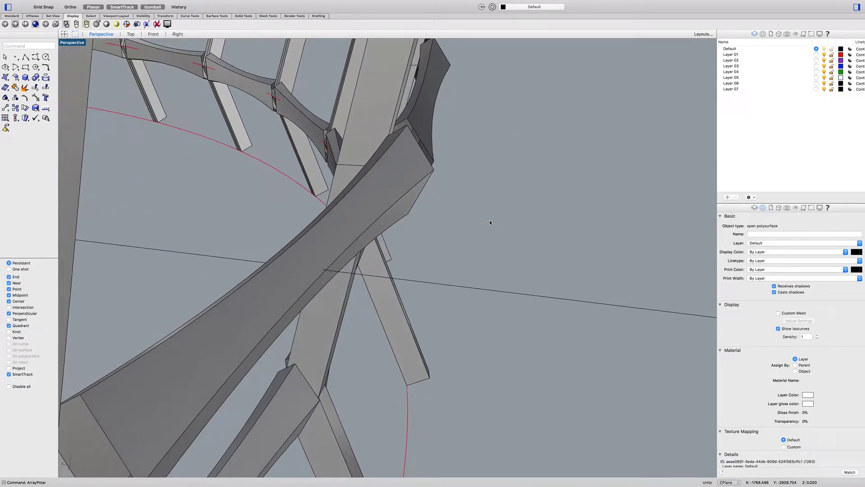
pyautogui.scroll(-5, 489, 220)
pyautogui.scroll(6, 330, 288)
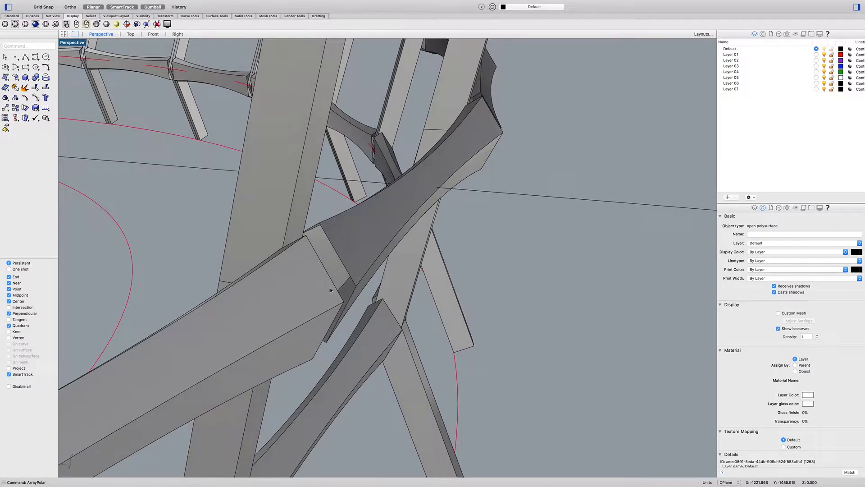
pyautogui.scroll(-6, 330, 288)
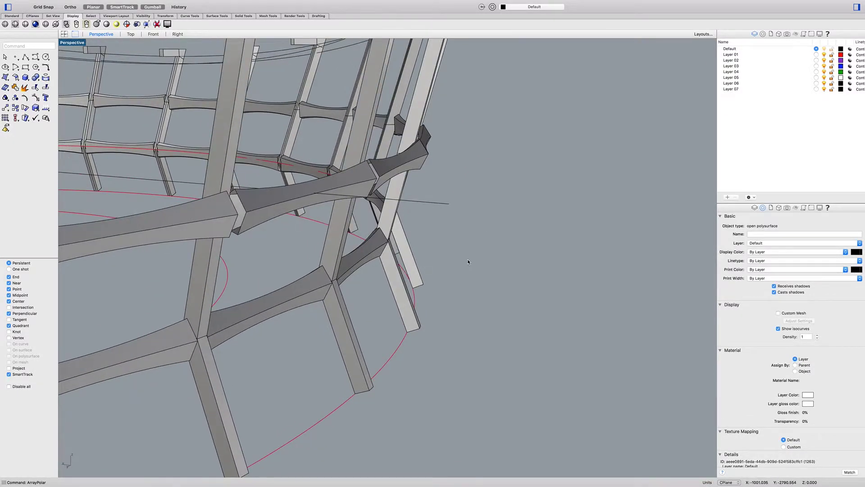
pyautogui.scroll(-5, 467, 261)
pyautogui.moveTo(468, 261); pyautogui.dragTo(482, 245, button='right')
pyautogui.scroll(-4, 467, 261)
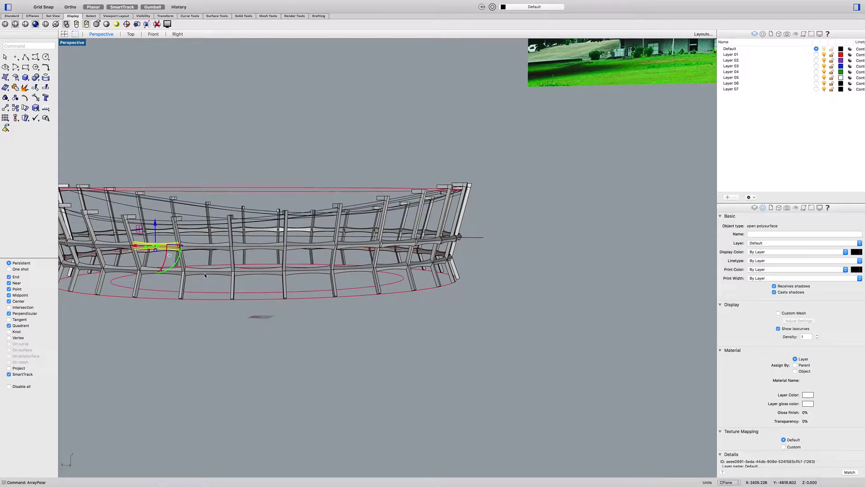
pyautogui.scroll(8, 204, 272)
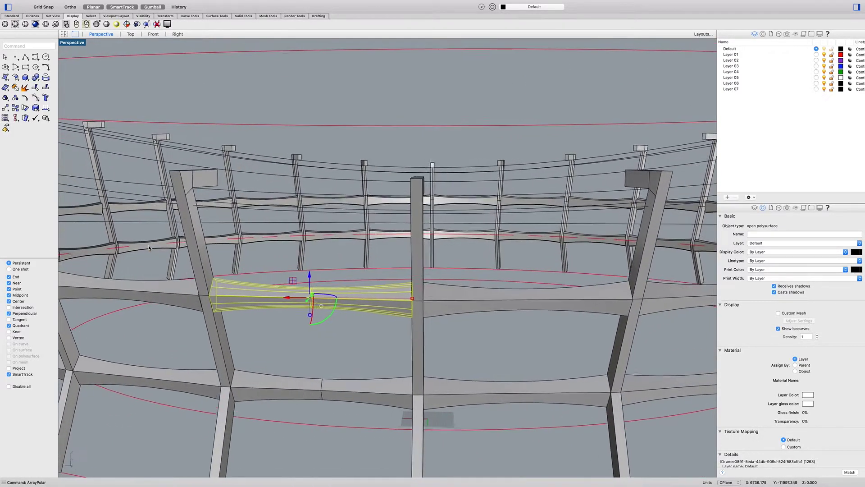
# Step: Undo the polar array and the loft of the upper beam
pyautogui.press('super+z')
pyautogui.press('super+z')
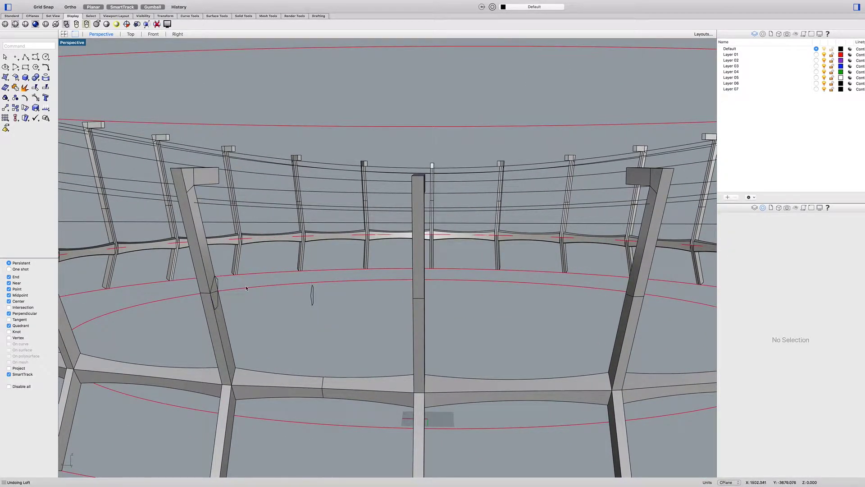
pyautogui.moveTo(246, 288); pyautogui.dragTo(265, 295, button='right')
pyautogui.scroll(-4, 485, 353)
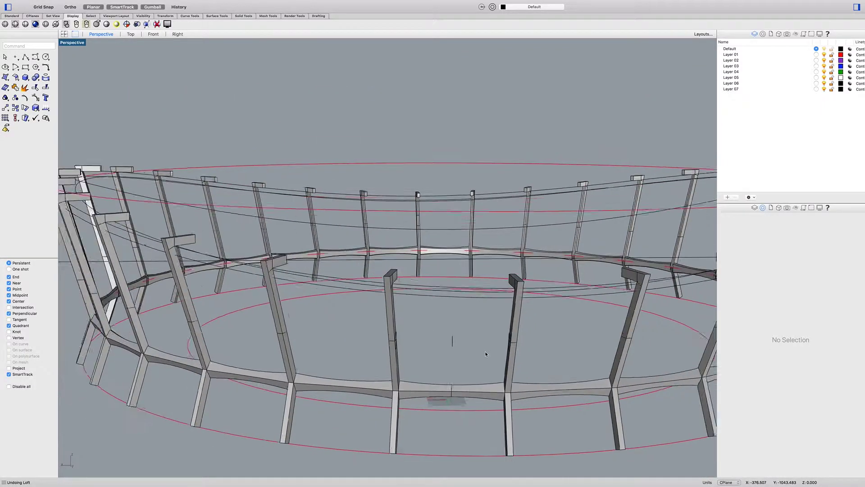
pyautogui.scroll(5, 485, 354)
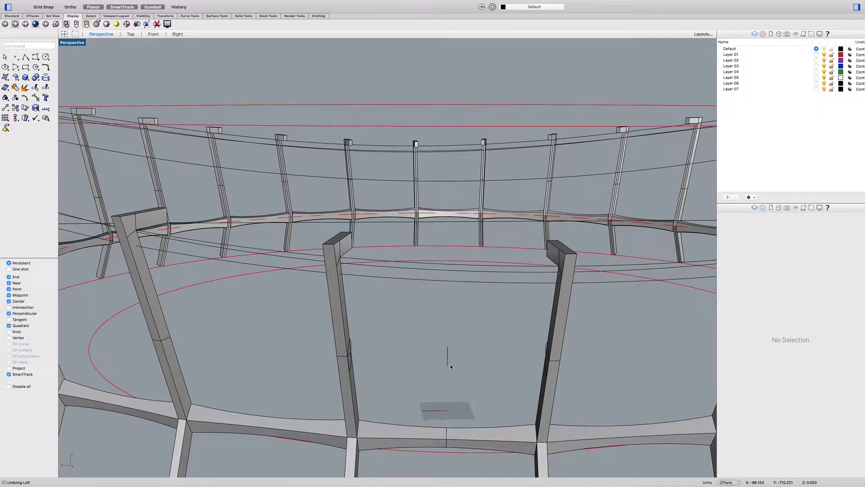
pyautogui.scroll(-6, 450, 367)
pyautogui.moveTo(450, 366); pyautogui.dragTo(500, 381, button='right')
pyautogui.scroll(3, 501, 379)
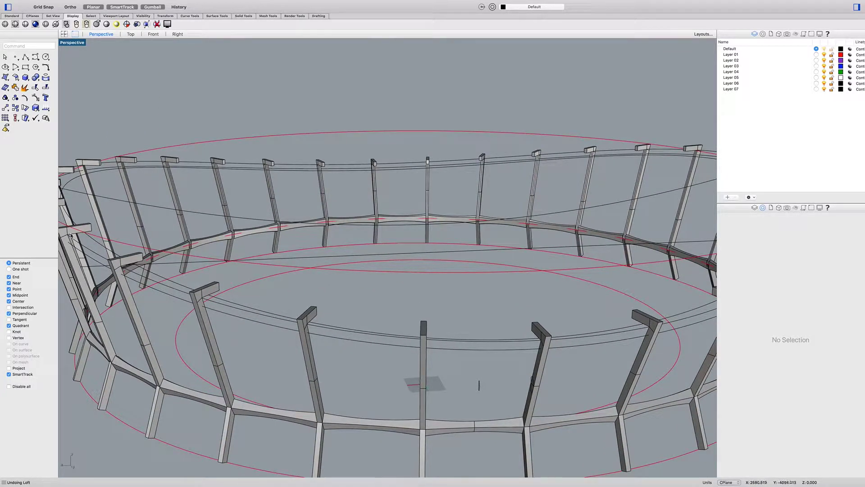
pyautogui.moveTo(292, 335)
pyautogui.mouseDown(button='right')
pyautogui.moveTo(339, 315)
pyautogui.moveTo(292, 335)
pyautogui.mouseUp(button='right')
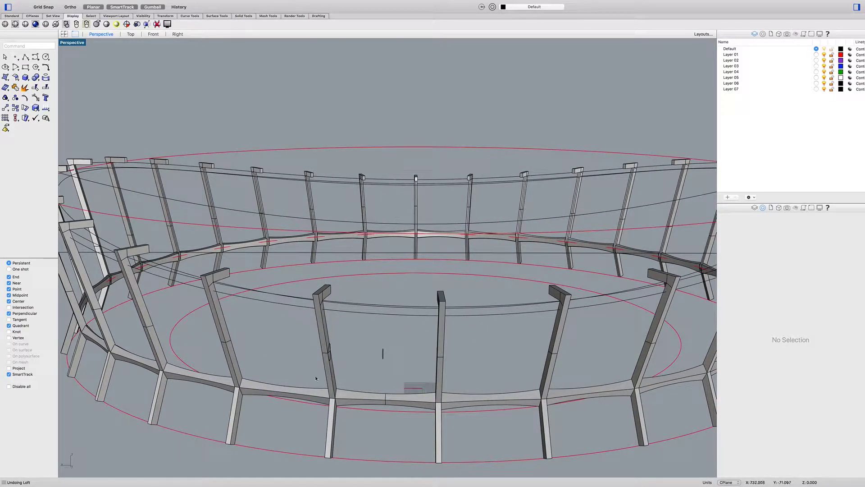
pyautogui.scroll(10, 367, 377)
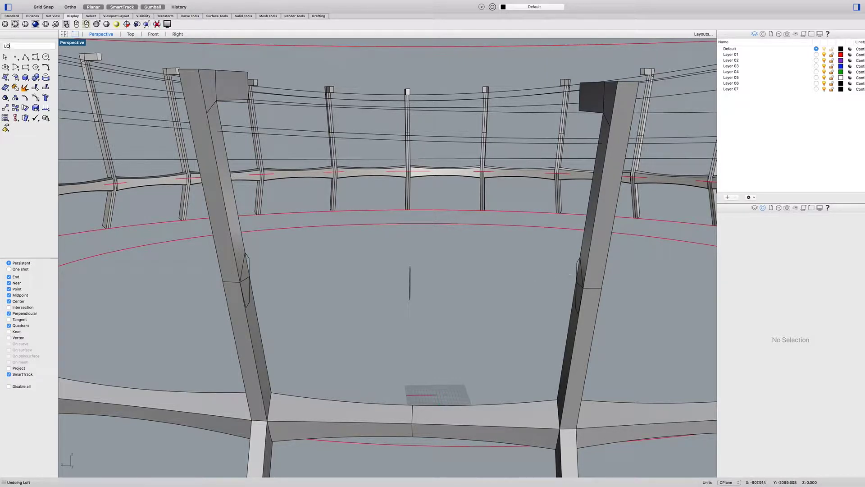
pyautogui.press('Return')
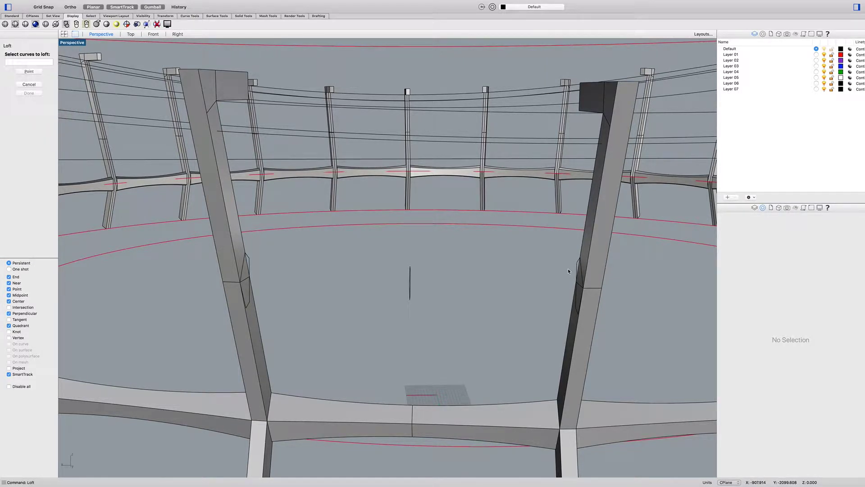
pyautogui.click(576, 266)
pyautogui.click(410, 281)
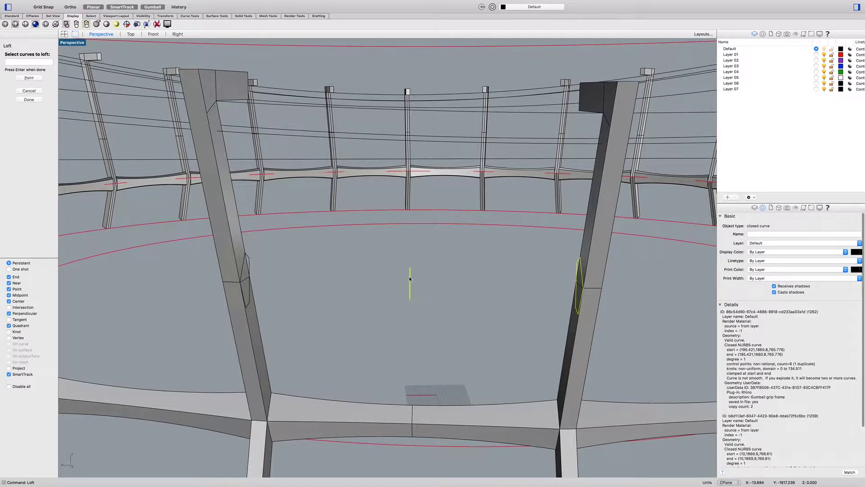
pyautogui.click(249, 258)
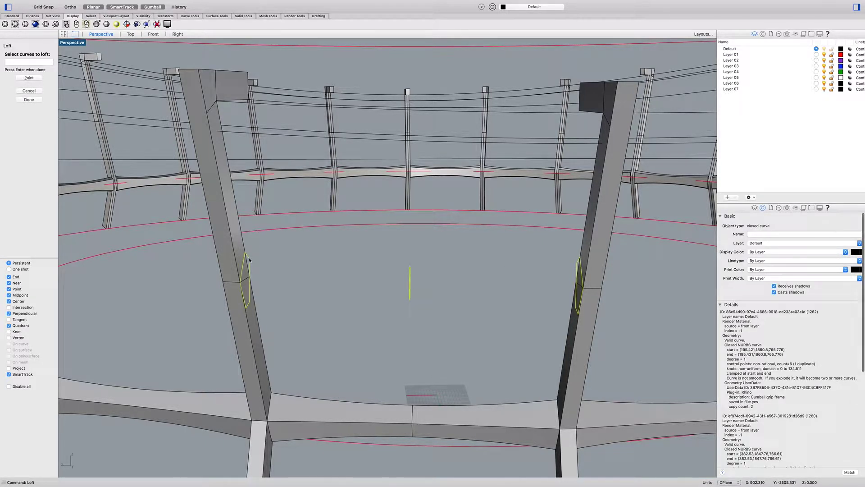
pyautogui.press('Return')
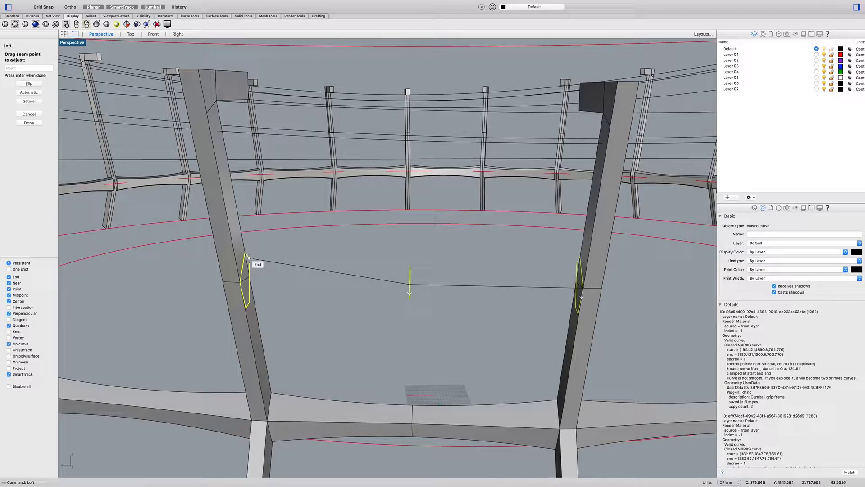
pyautogui.moveTo(247, 256); pyautogui.dragTo(238, 284)
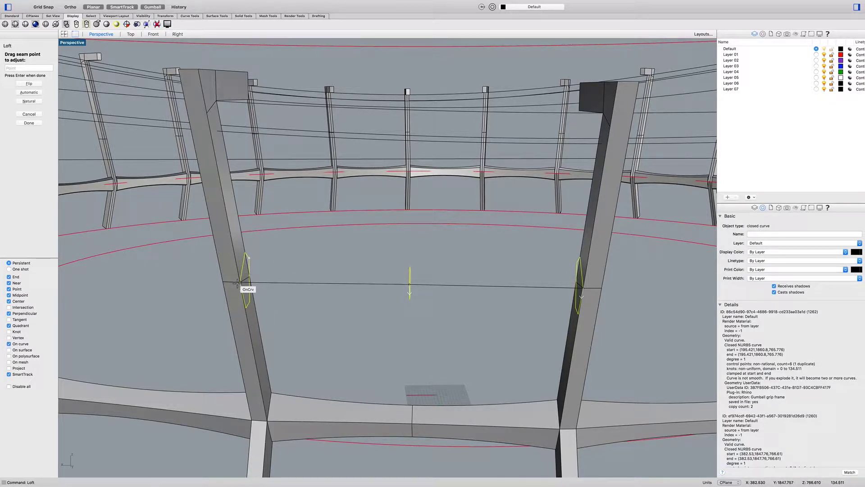
pyautogui.press('Escape')
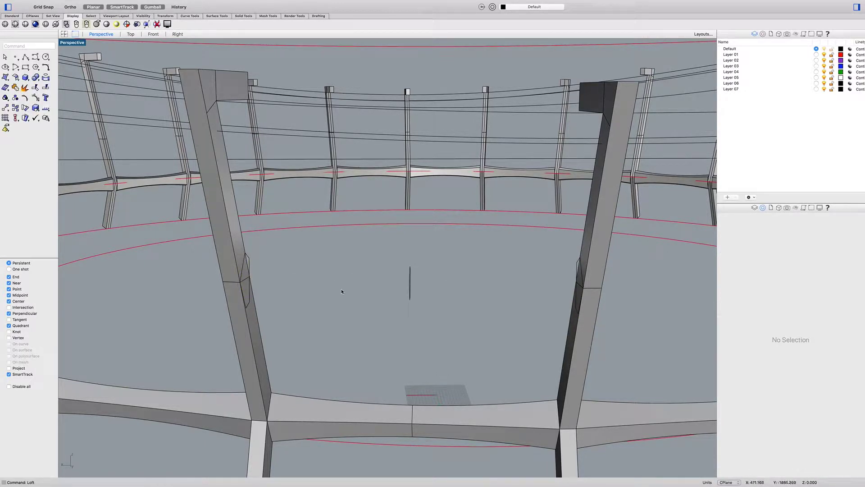
pyautogui.moveTo(483, 297); pyautogui.dragTo(485, 324, button='right')
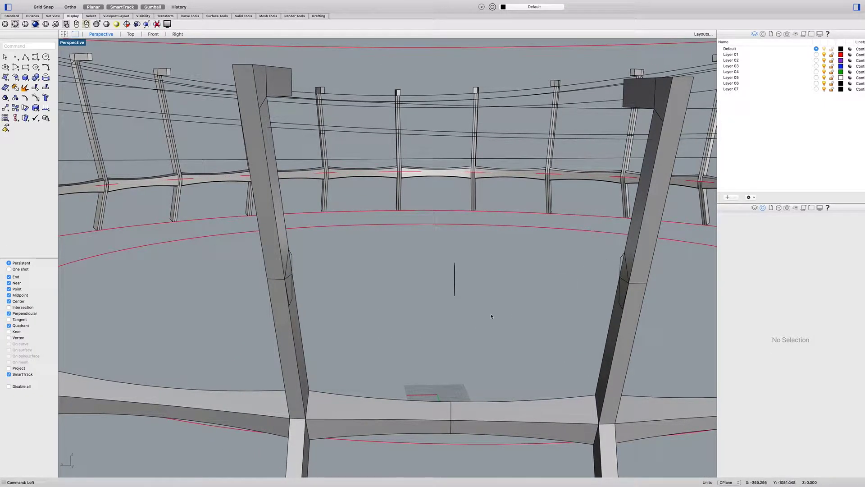
pyautogui.scroll(-5, 617, 271)
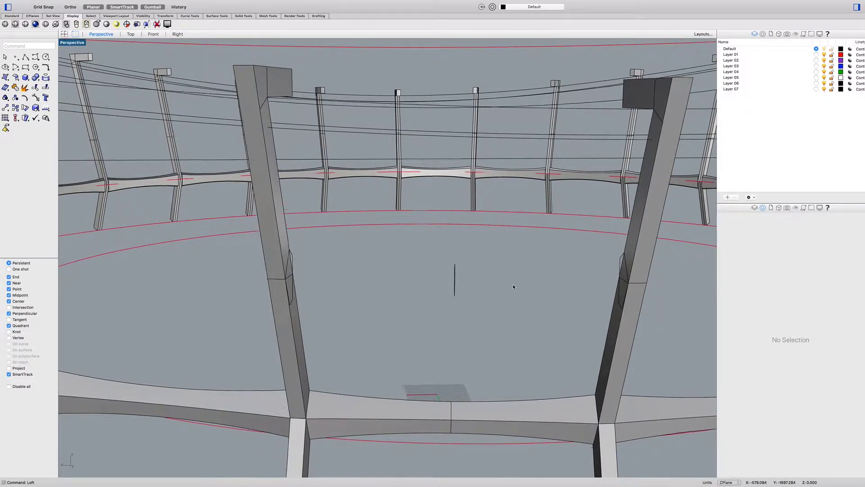
pyautogui.scroll(5, 653, 269)
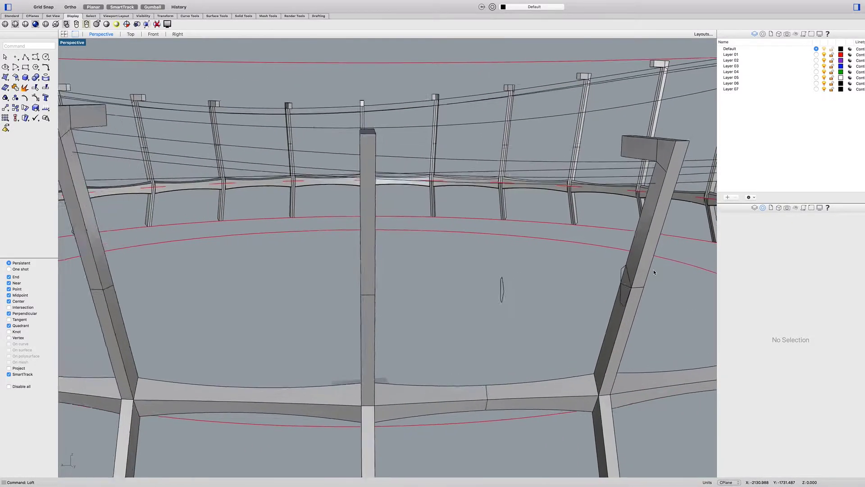
# Step: Select the upper beam's two end profile curves on the neighbouring columns
pyautogui.click(616, 271)
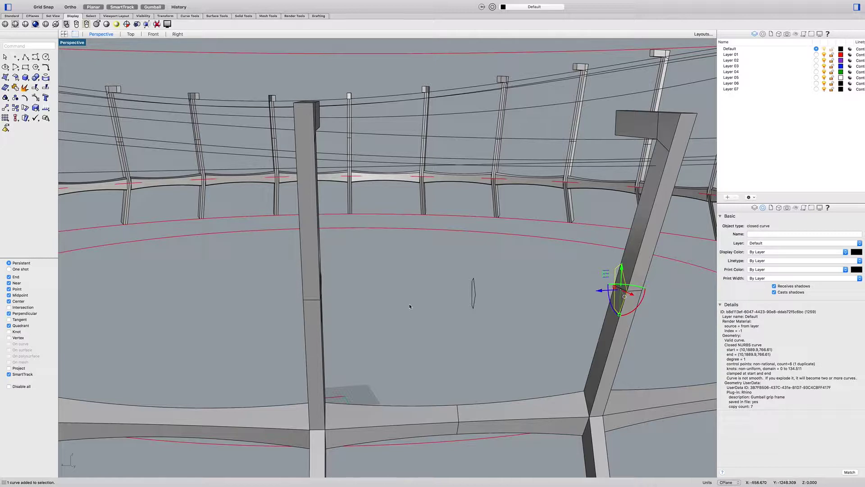
pyautogui.moveTo(319, 288); pyautogui.dragTo(273, 283, button='right')
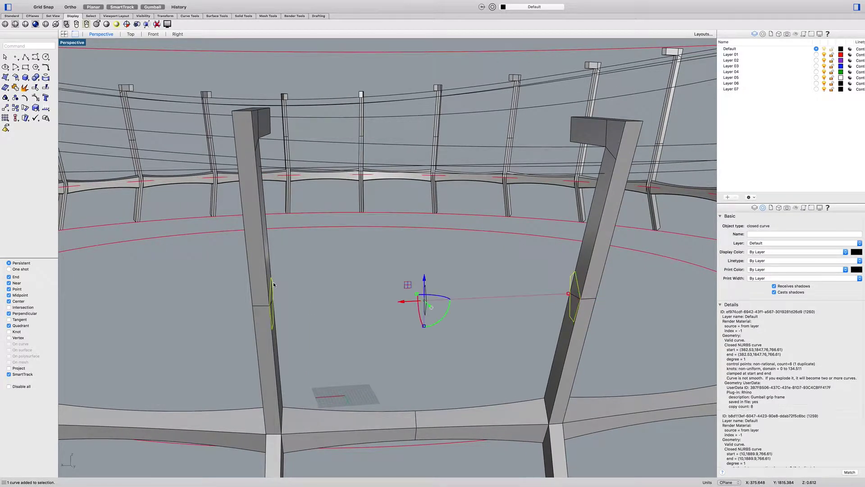
pyautogui.keyDown('shift'); pyautogui.click(273, 282); pyautogui.keyUp('shift')
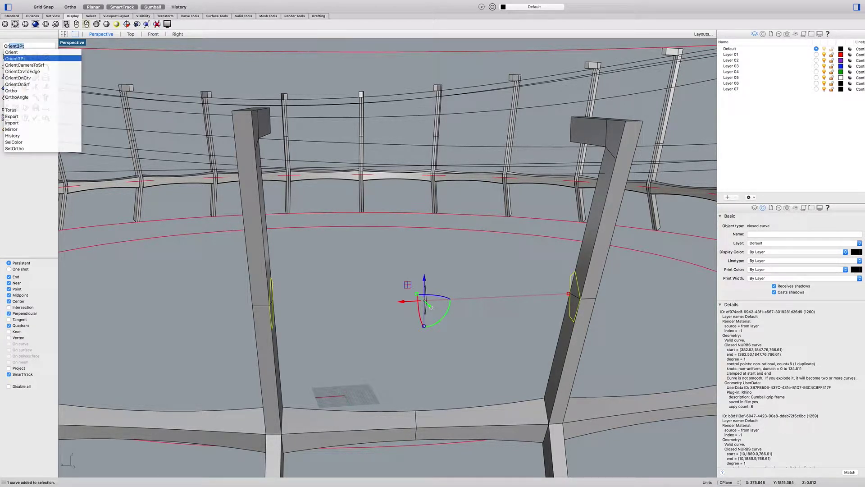
pyautogui.press('Return')
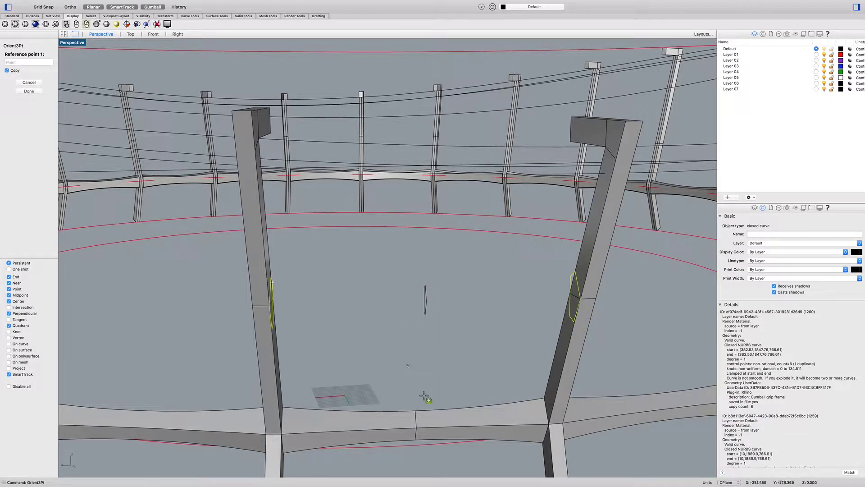
pyautogui.click(554, 425)
pyautogui.scroll(5, 553, 425)
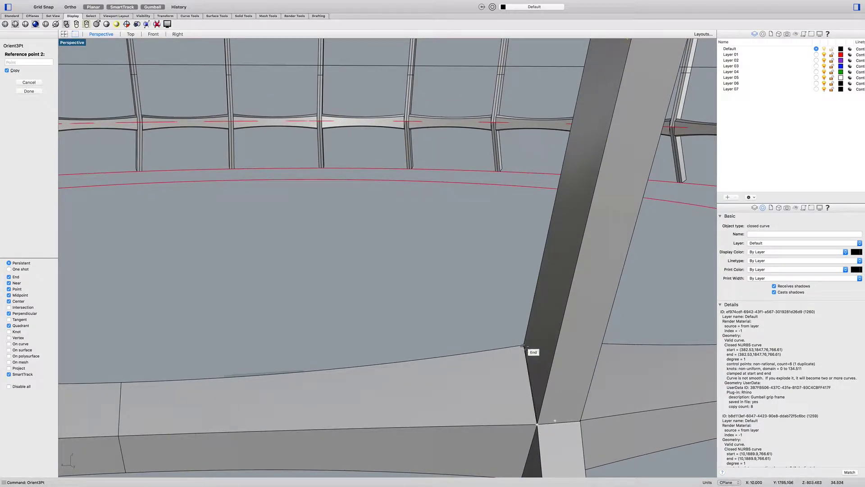
pyautogui.scroll(-3, 524, 346)
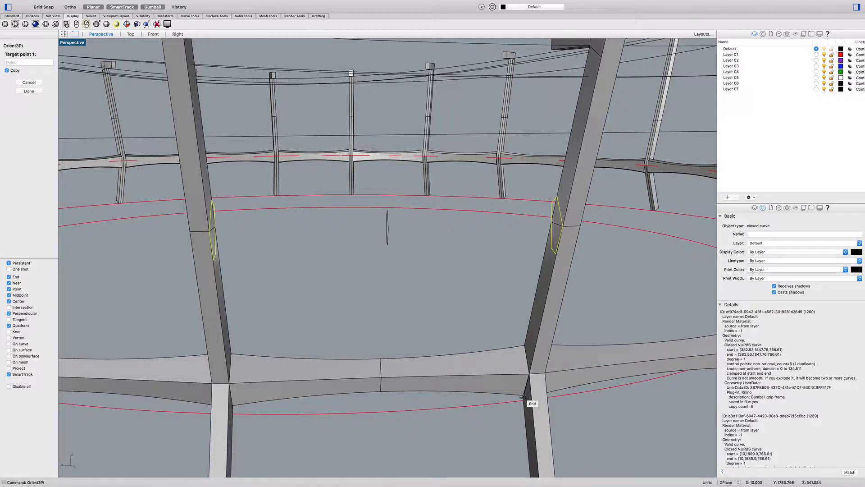
pyautogui.moveTo(524, 397)
pyautogui.mouseDown(button='right')
pyautogui.moveTo(552, 380)
pyautogui.moveTo(537, 397)
pyautogui.mouseUp(button='right')
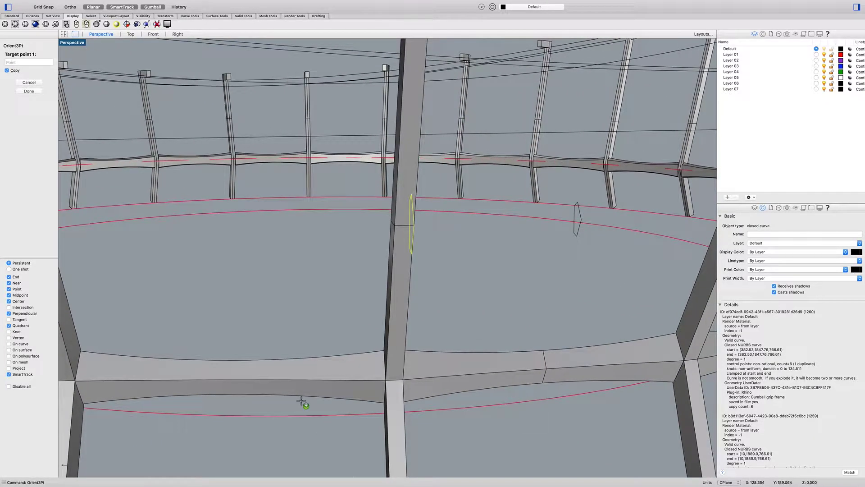
pyautogui.moveTo(301, 400); pyautogui.dragTo(305, 400, button='right')
pyautogui.scroll(5, 506, 370)
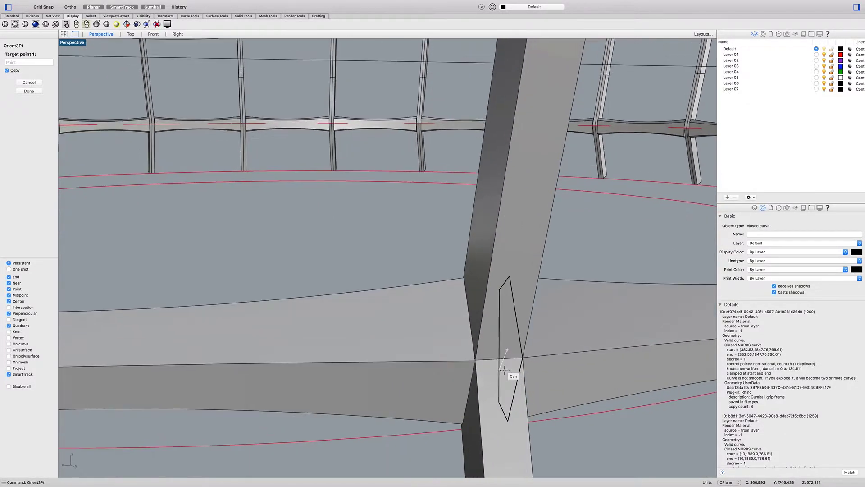
pyautogui.click(474, 361)
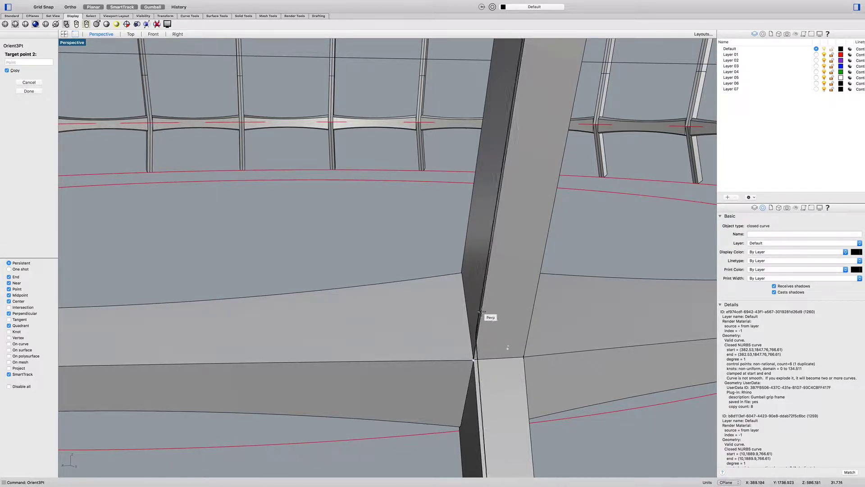
pyautogui.click(462, 410)
# Step: Copy the two selected end profiles to the adjacent bay with Orient3Pt, matching three end corners of the lower beam to those at the next column
pyautogui.press('Return')
pyautogui.scroll(-5, 558, 315)
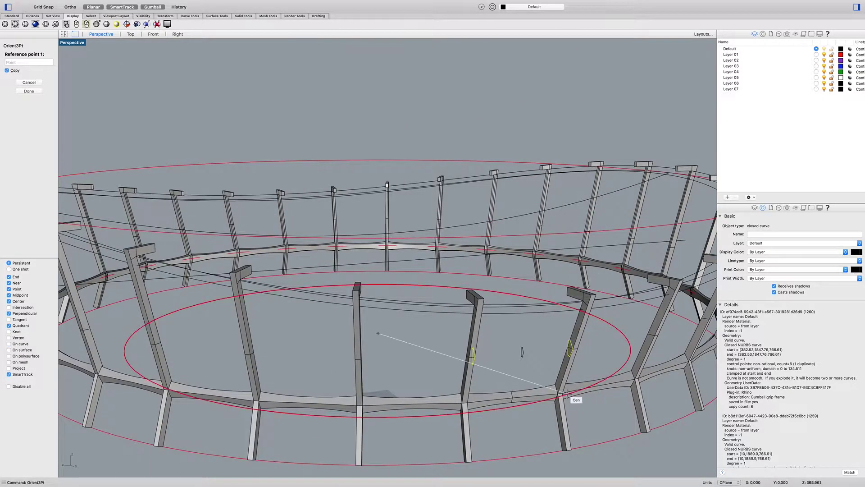
pyautogui.scroll(5, 523, 352)
pyautogui.click(540, 398)
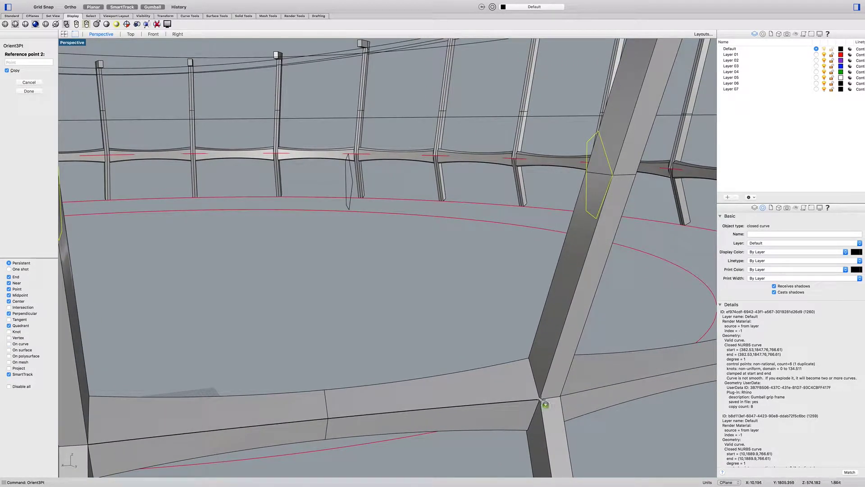
pyautogui.click(528, 358)
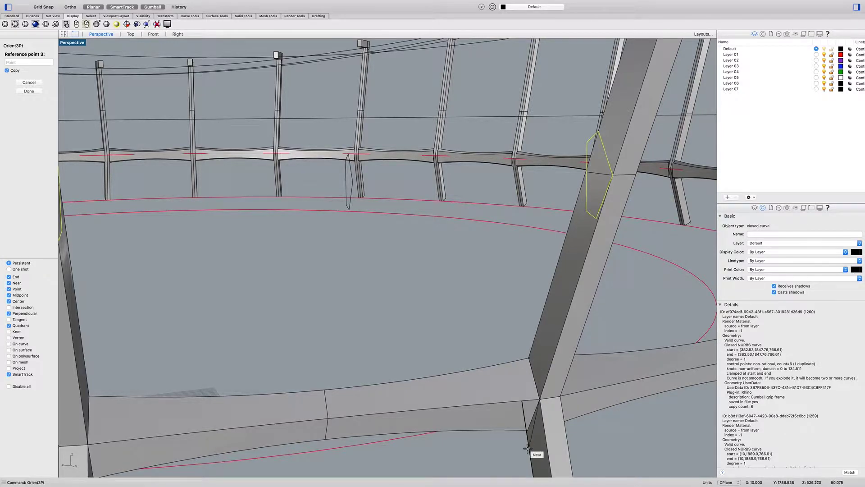
pyautogui.moveTo(528, 431); pyautogui.dragTo(511, 355, button='right')
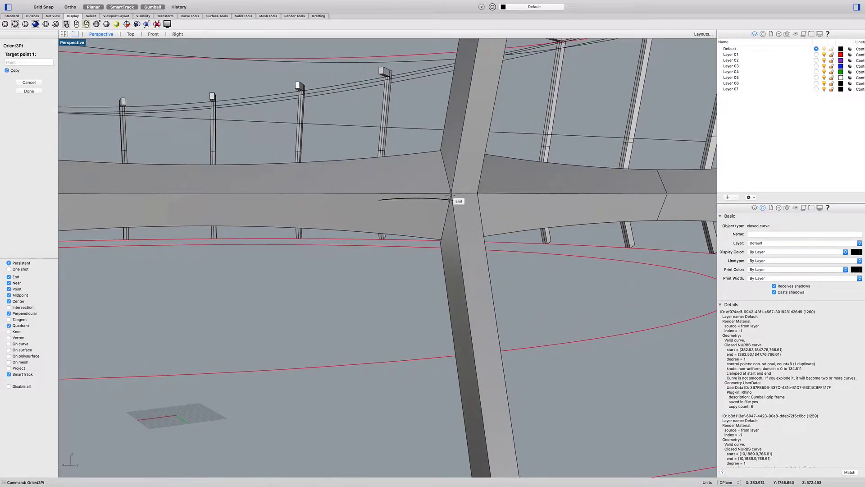
pyautogui.click(451, 194)
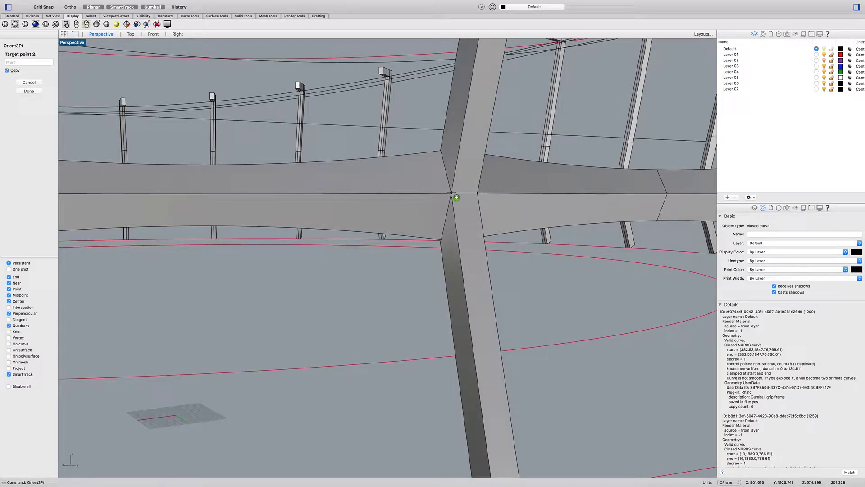
pyautogui.click(441, 151)
pyautogui.click(442, 239)
pyautogui.scroll(-10, 442, 239)
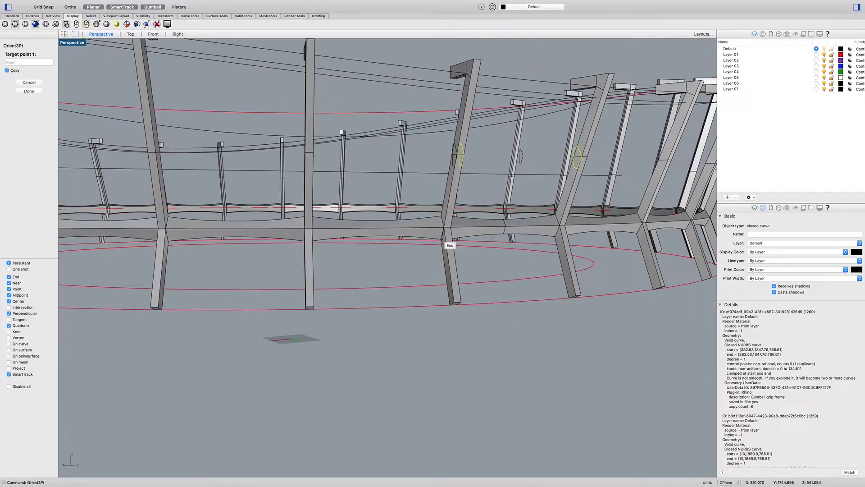
pyautogui.moveTo(442, 239); pyautogui.dragTo(278, 270, button='right')
pyautogui.scroll(8, 279, 270)
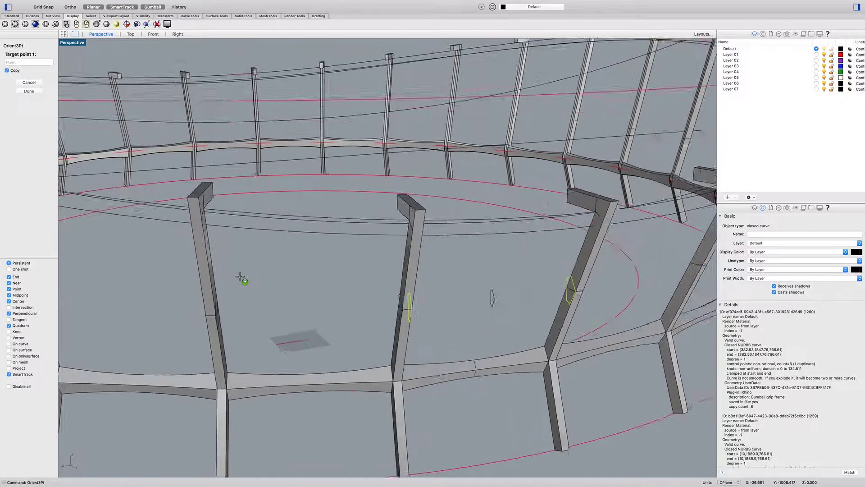
pyautogui.press('Escape')
# Step: Move the copied profile on the middle column from its fold corner onto the corner where the column's fold line meets its edge
pyautogui.scroll(8, 134, 311)
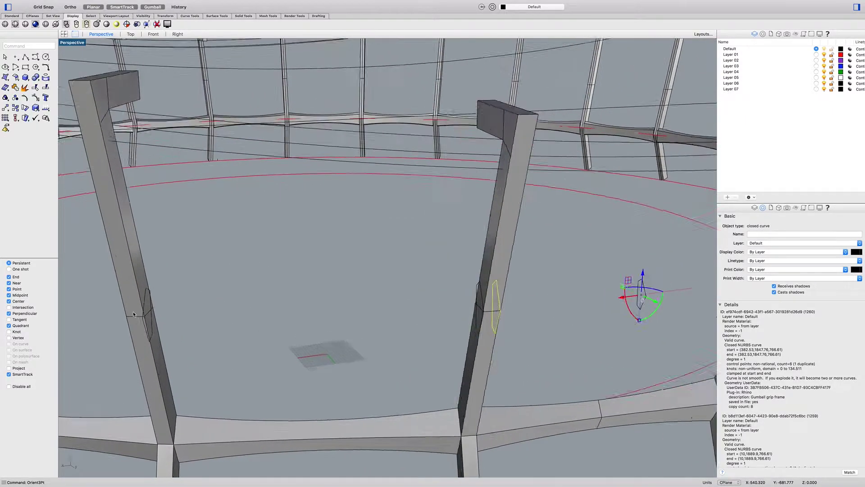
pyautogui.moveTo(133, 312); pyautogui.dragTo(113, 313, button='right')
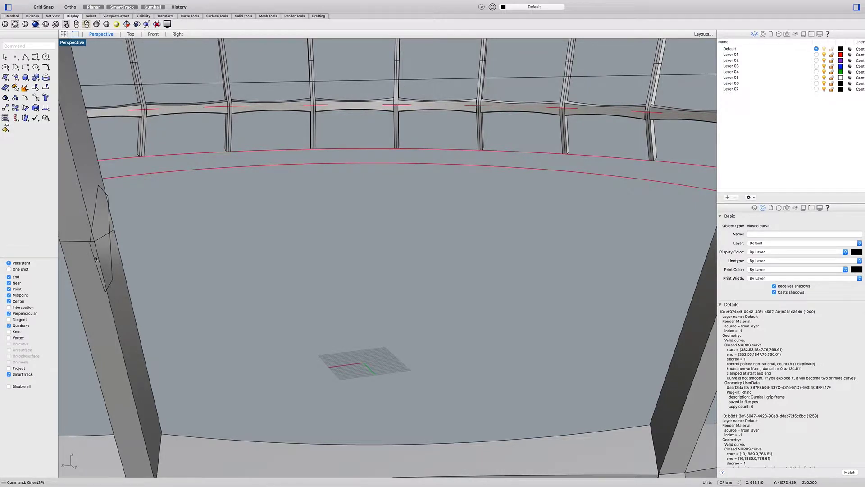
pyautogui.scroll(-6, 95, 256)
pyautogui.scroll(4, 407, 247)
pyautogui.moveTo(407, 246); pyautogui.dragTo(433, 251, button='right')
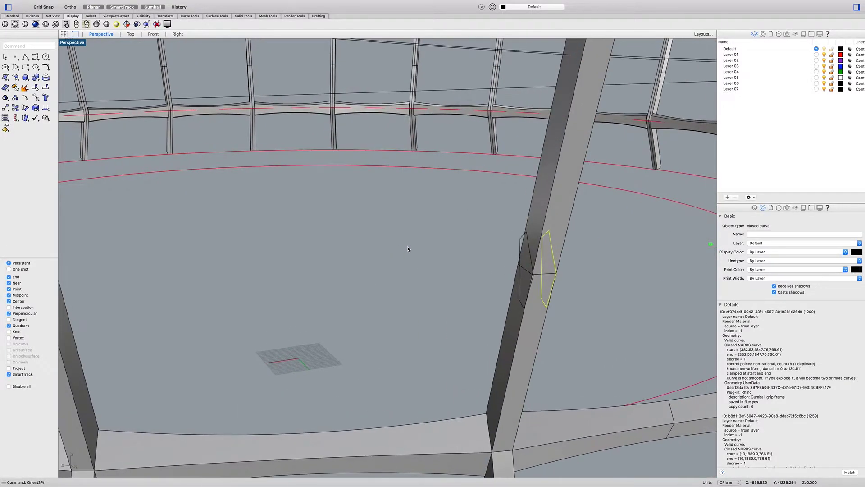
pyautogui.scroll(4, 538, 271)
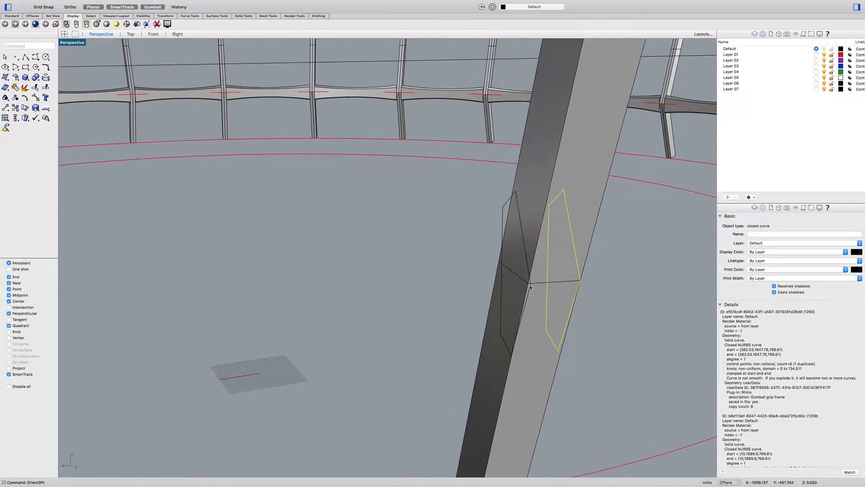
pyautogui.click(530, 288)
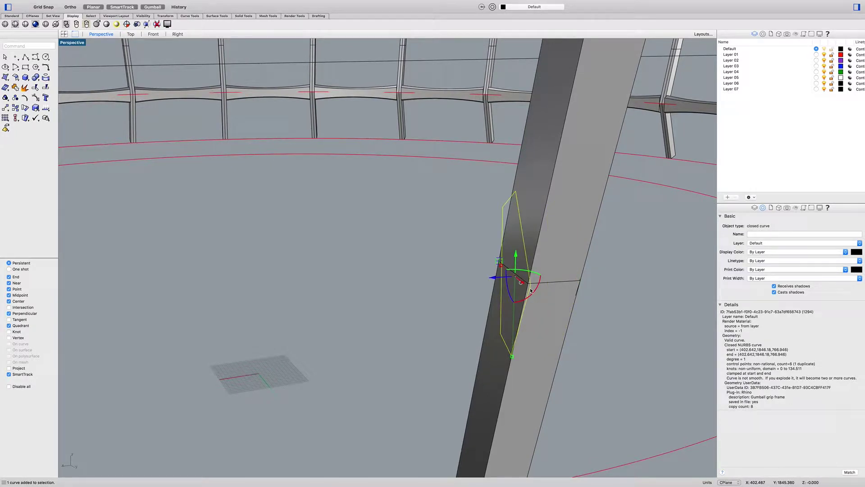
pyautogui.write('move')
pyautogui.press('Return')
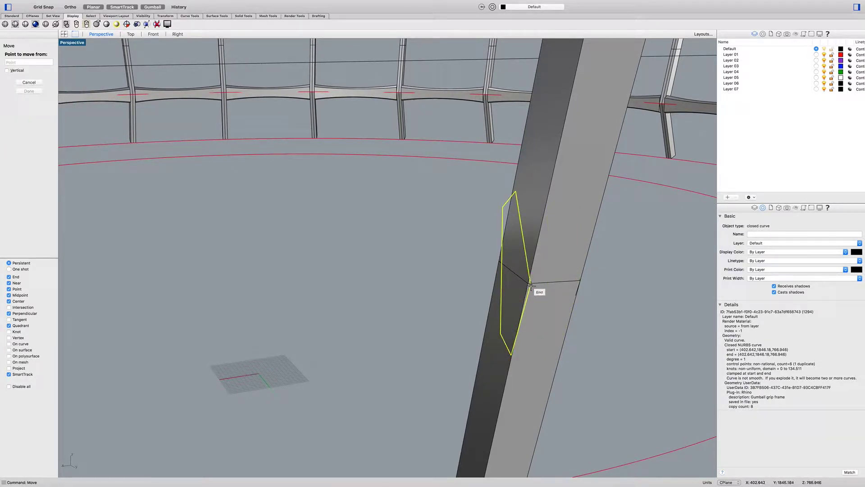
pyautogui.click(529, 285)
pyautogui.click(527, 286)
pyautogui.scroll(-5, 528, 286)
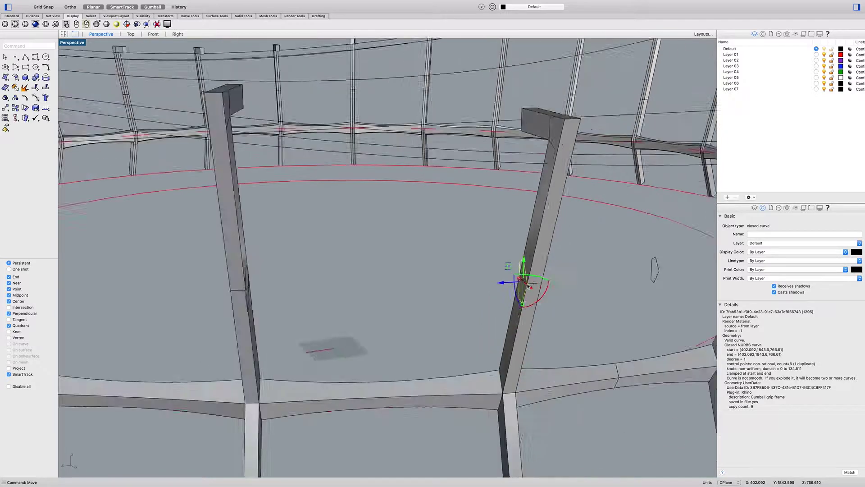
# Step: Move the other copied profile, at the far column of the adjacent bay, from its fold corner onto that column's fold-line corner
pyautogui.scroll(-3, 528, 286)
pyautogui.click(338, 296)
pyautogui.scroll(5, 334, 296)
pyautogui.click(324, 291)
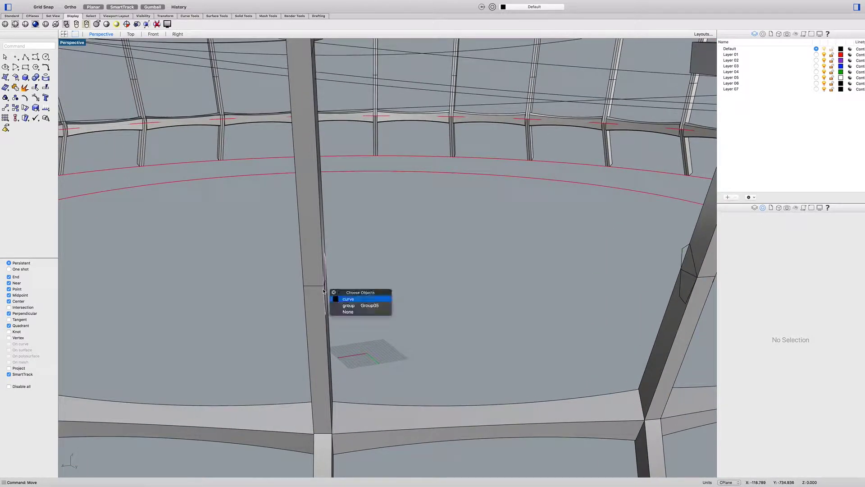
pyautogui.press('Return')
pyautogui.scroll(3, 324, 291)
pyautogui.moveTo(323, 291); pyautogui.dragTo(316, 294, button='right')
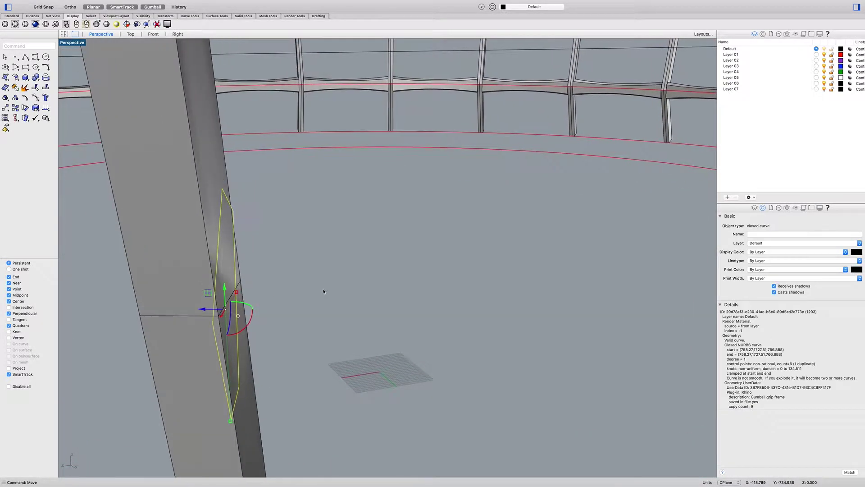
pyautogui.press('Return')
pyautogui.click(213, 322)
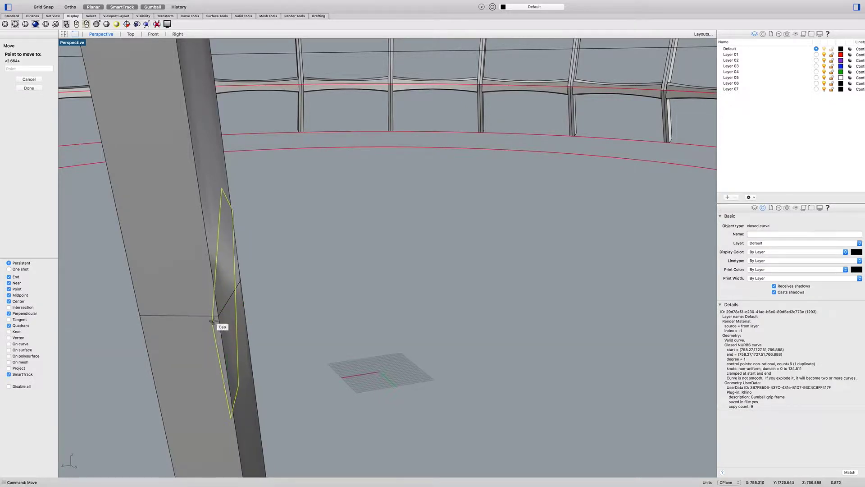
pyautogui.click(218, 319)
pyautogui.scroll(-5, 219, 318)
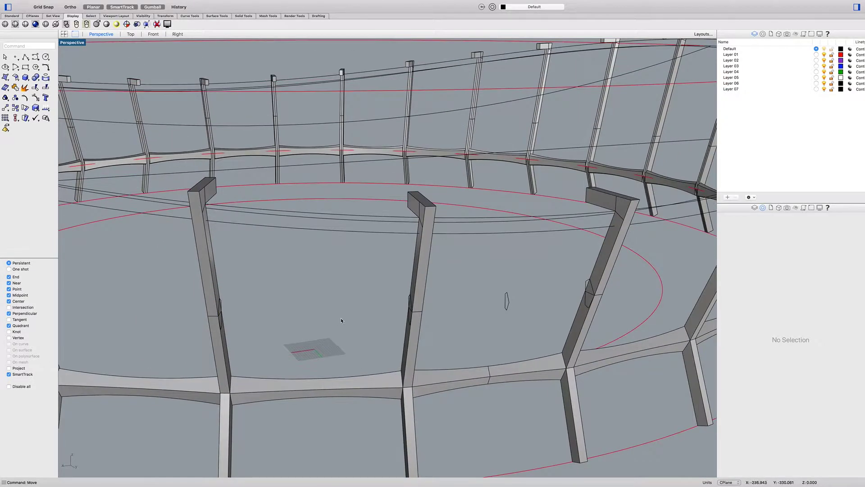
# Step: Select the two corrected end profile curves on the columns at either end of the bay
pyautogui.moveTo(341, 320); pyautogui.dragTo(341, 321, button='right')
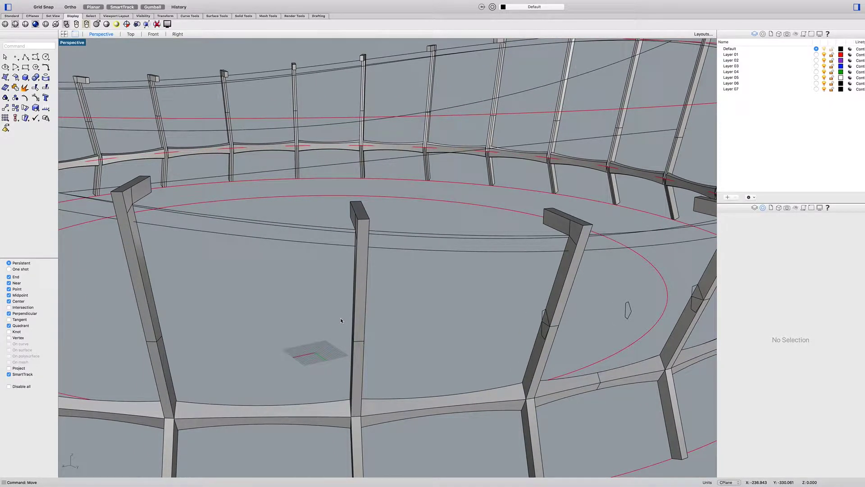
pyautogui.moveTo(554, 335); pyautogui.dragTo(354, 341, button='right')
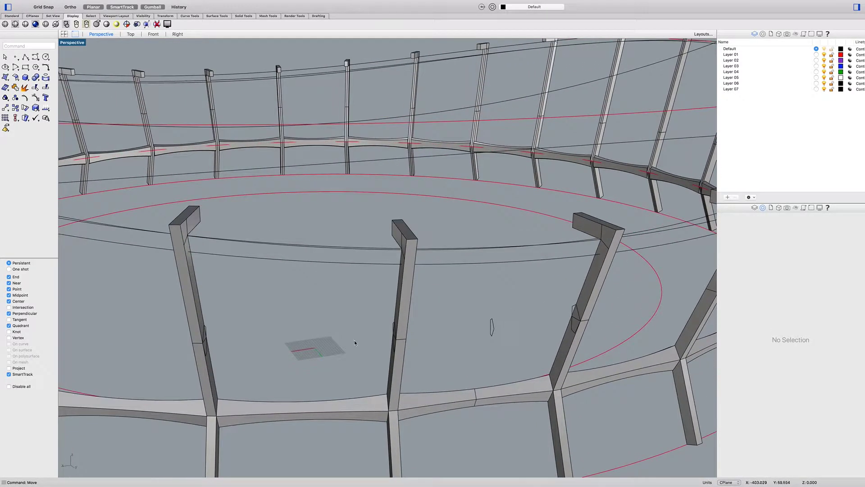
pyautogui.scroll(3, 284, 348)
pyautogui.scroll(2, 330, 341)
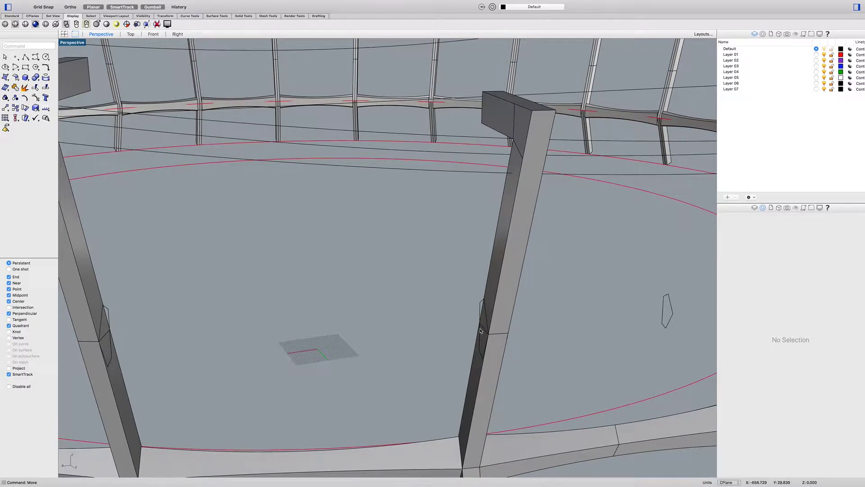
pyautogui.click(481, 311)
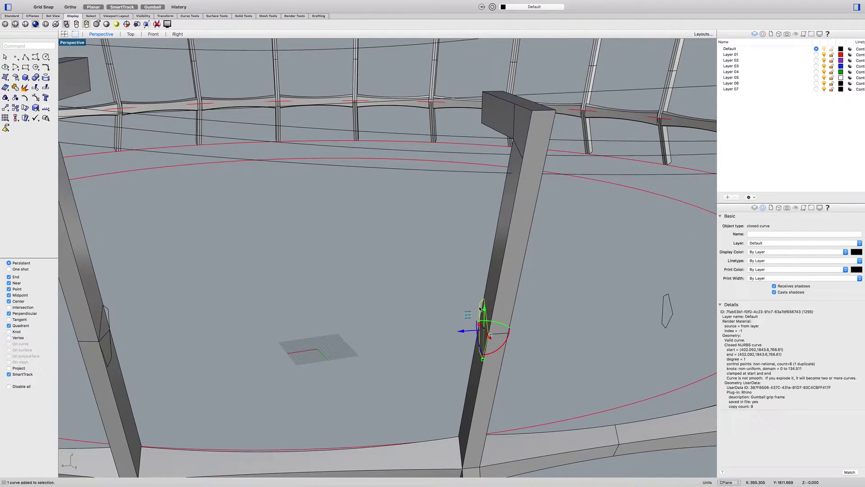
pyautogui.keyDown('shift'); pyautogui.click(110, 314); pyautogui.keyUp('shift')
# Step: Run Orient3Pt with Copy on the selected profiles, setting the reference points at the lower beam's end corners on the column
pyautogui.write('or')
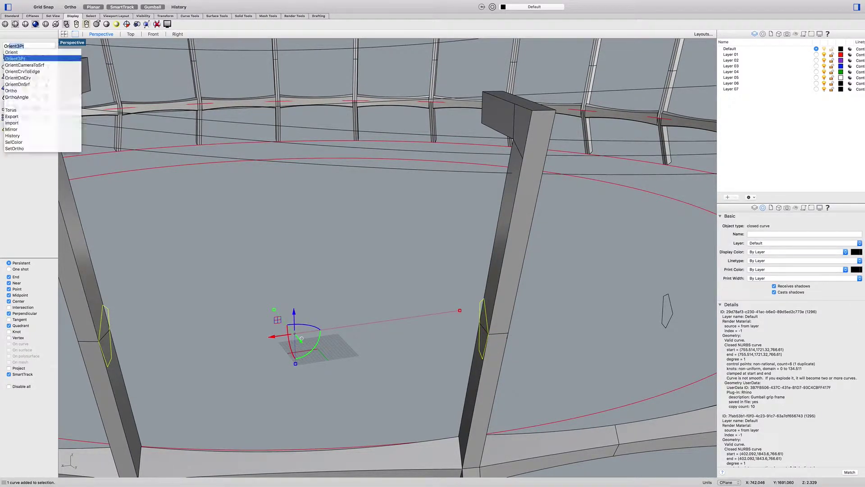
pyautogui.press('Return')
pyautogui.scroll(-5, 109, 311)
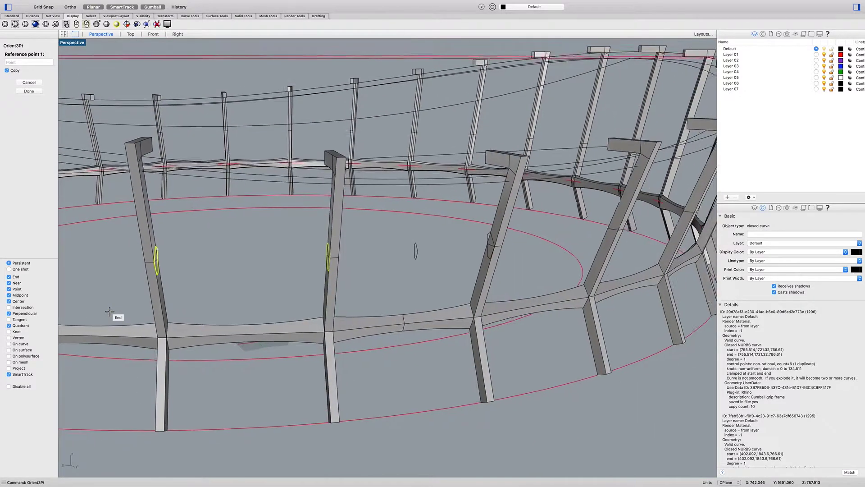
pyautogui.scroll(1, 109, 311)
pyautogui.moveTo(109, 311); pyautogui.dragTo(385, 325, button='right')
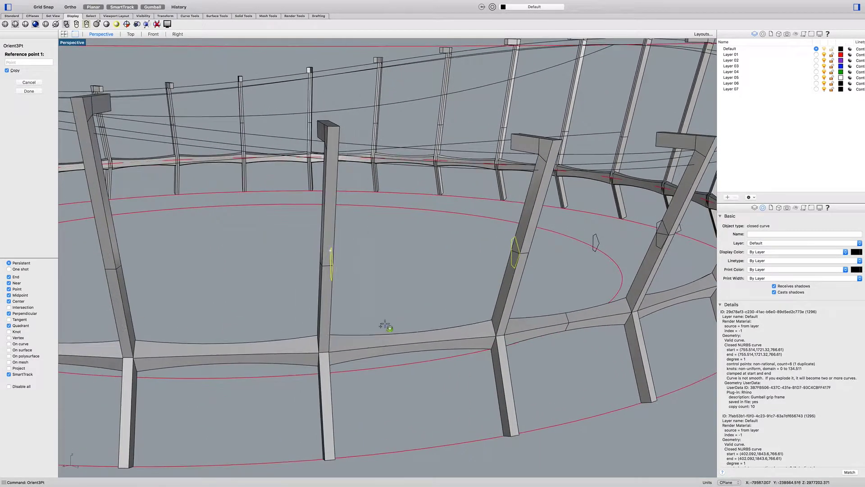
pyautogui.scroll(6, 451, 321)
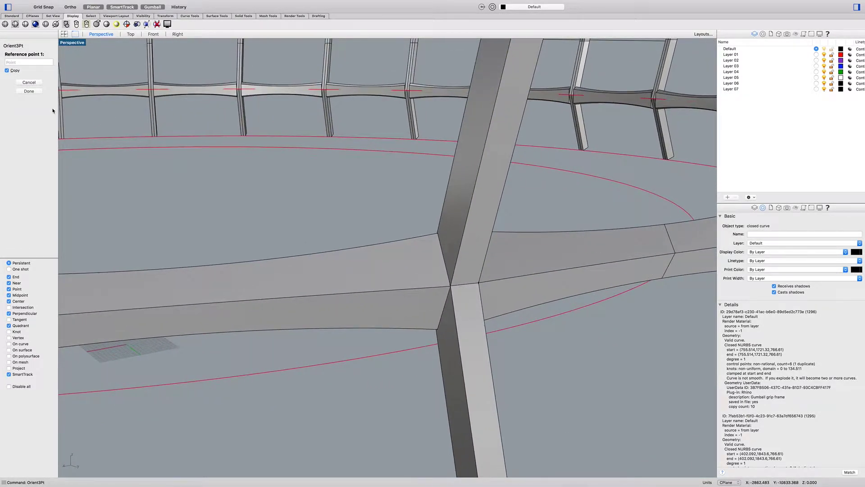
pyautogui.scroll(-6, 150, 216)
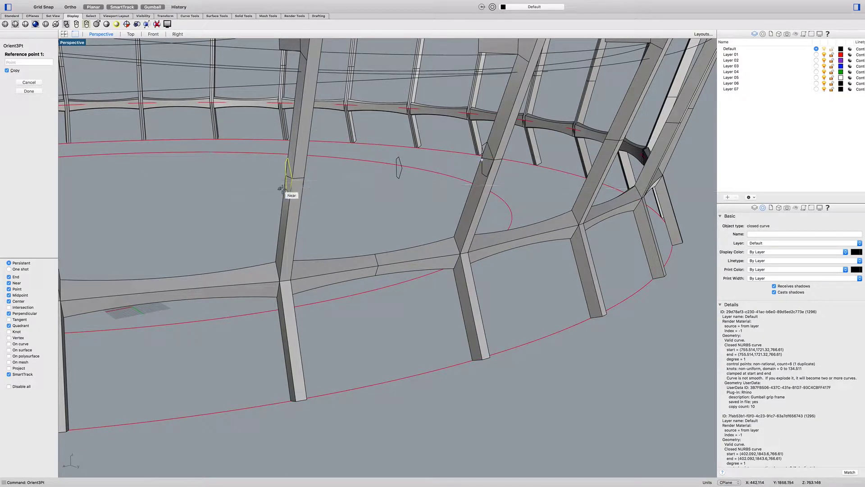
pyautogui.scroll(3, 270, 261)
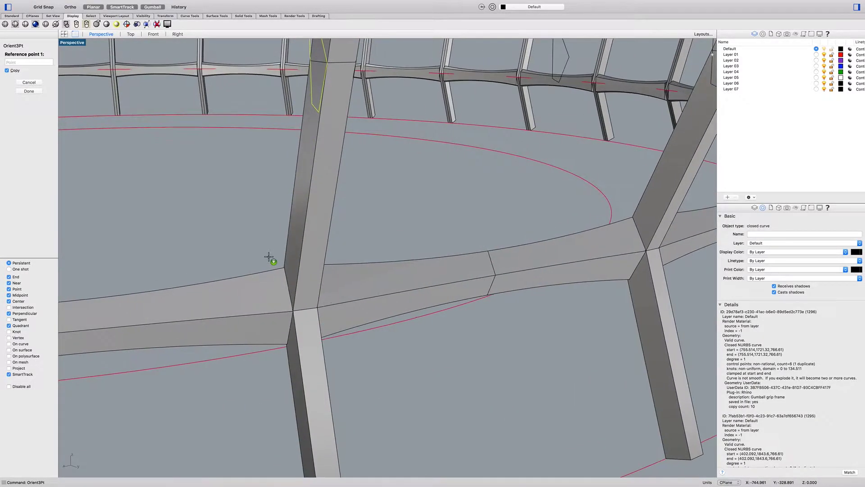
pyautogui.scroll(4, 269, 257)
pyautogui.scroll(-5, 281, 221)
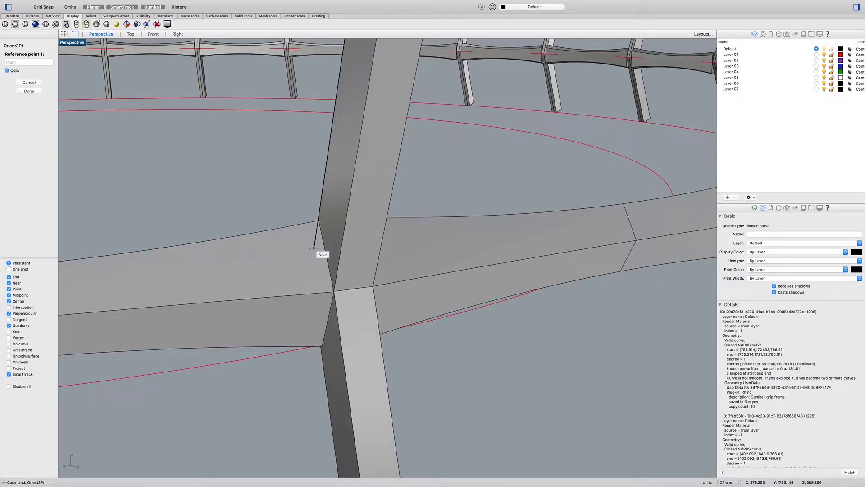
pyautogui.click(334, 292)
pyautogui.click(319, 221)
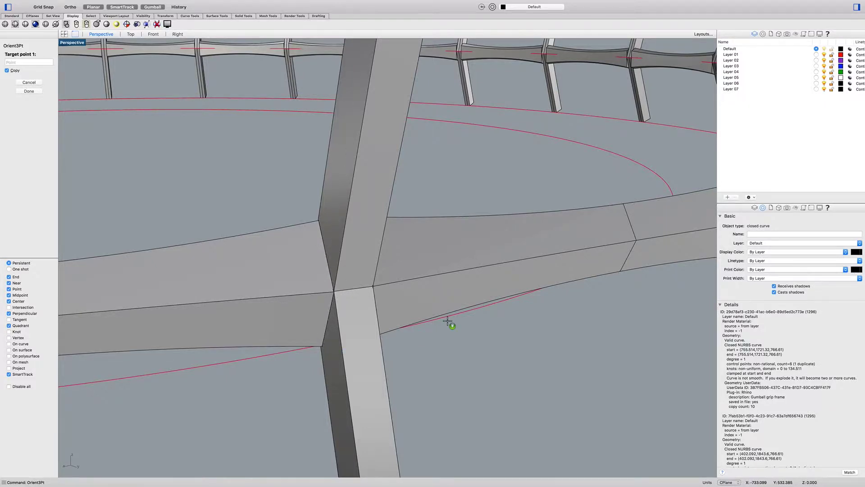
# Step: Place the oriented profile copies in the adjacent bay, matching the target points to the lower beam's three end corners at the next column
pyautogui.scroll(-10, 451, 323)
pyautogui.moveTo(450, 323); pyautogui.dragTo(482, 323, button='right')
pyautogui.scroll(8, 455, 321)
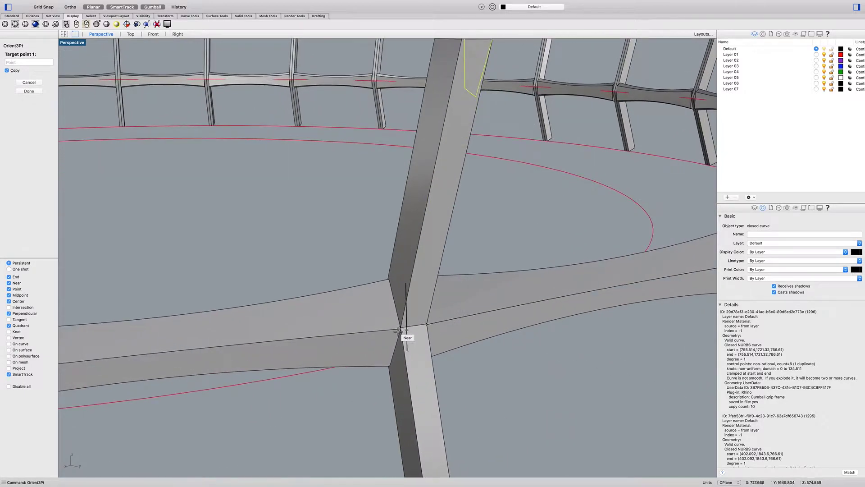
pyautogui.click(401, 328)
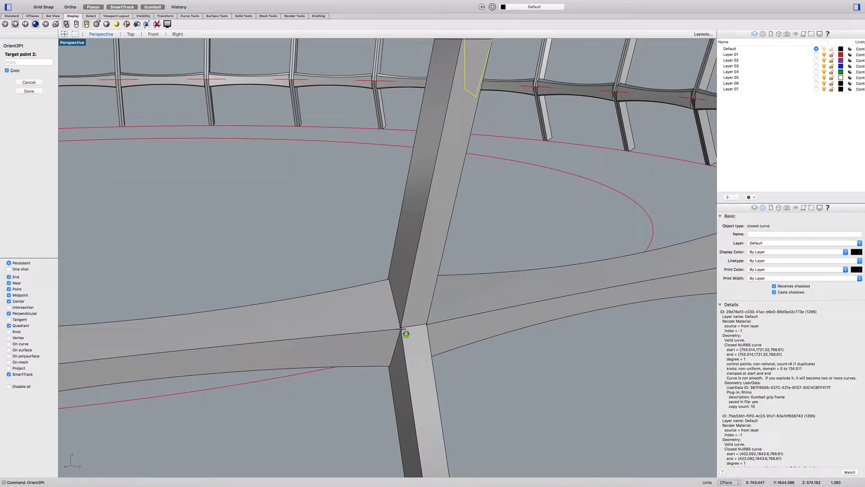
pyautogui.click(389, 279)
pyautogui.scroll(3, 390, 366)
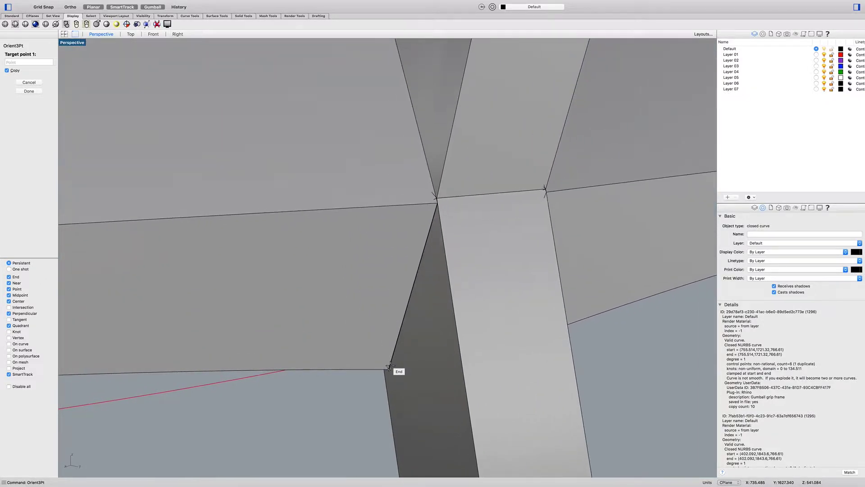
pyautogui.scroll(-4, 389, 366)
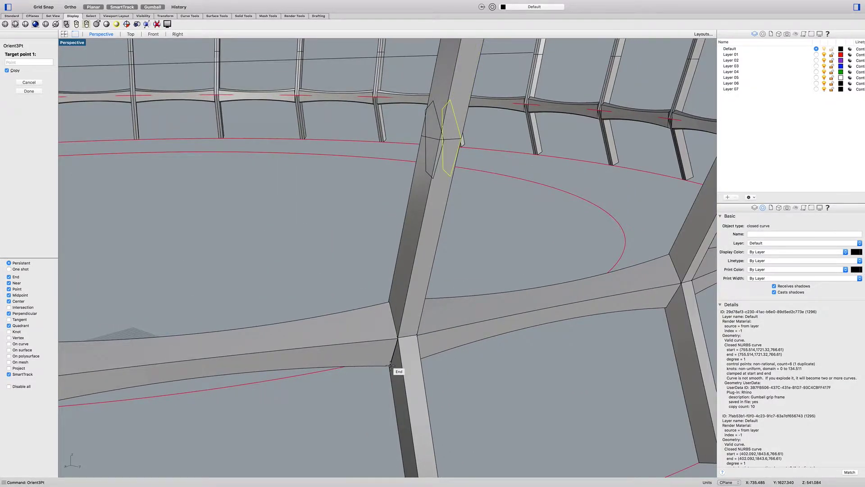
pyautogui.press('Return')
# Step: Move the copied profile on the shared column from its fold corner onto the corner where the column's fold line meets its edge
pyautogui.scroll(4, 443, 134)
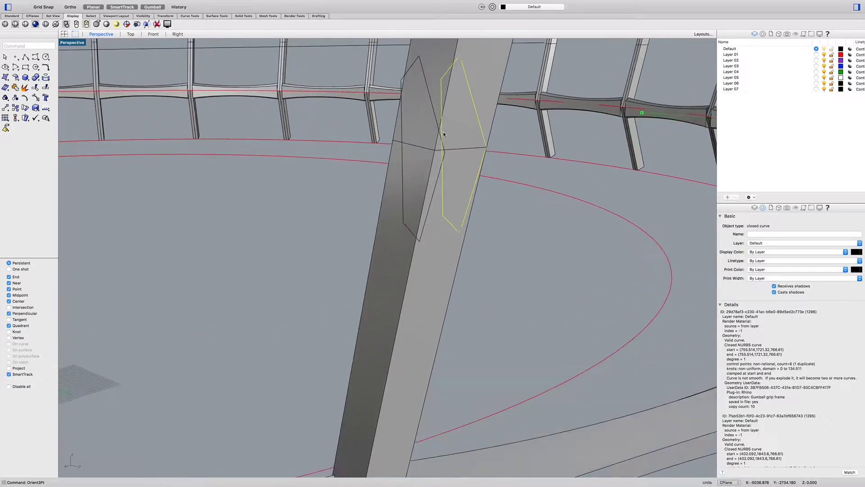
pyautogui.press('Escape')
pyautogui.click(445, 151)
pyautogui.write('MOVE')
pyautogui.press('Return')
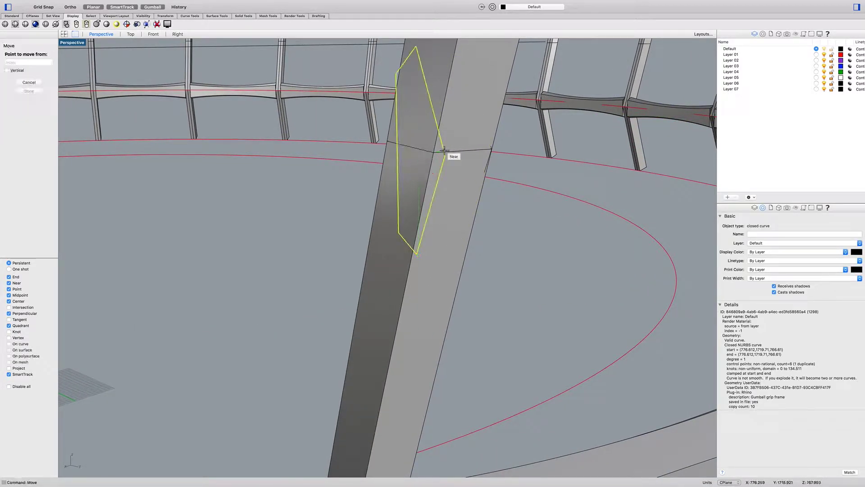
pyautogui.click(445, 155)
pyautogui.click(434, 154)
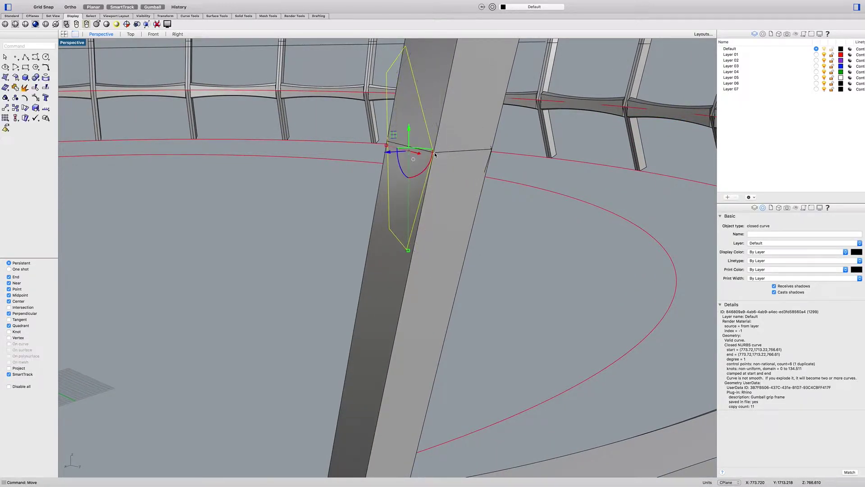
# Step: Move the other new profile copy, on the bay's far column, from its fold corner onto that column's fold-line corner
pyautogui.scroll(-5, 425, 145)
pyautogui.press('Escape')
pyautogui.scroll(3, 232, 172)
pyautogui.moveTo(231, 173); pyautogui.dragTo(106, 250, button='right')
pyautogui.scroll(4, 106, 250)
pyautogui.click(109, 247)
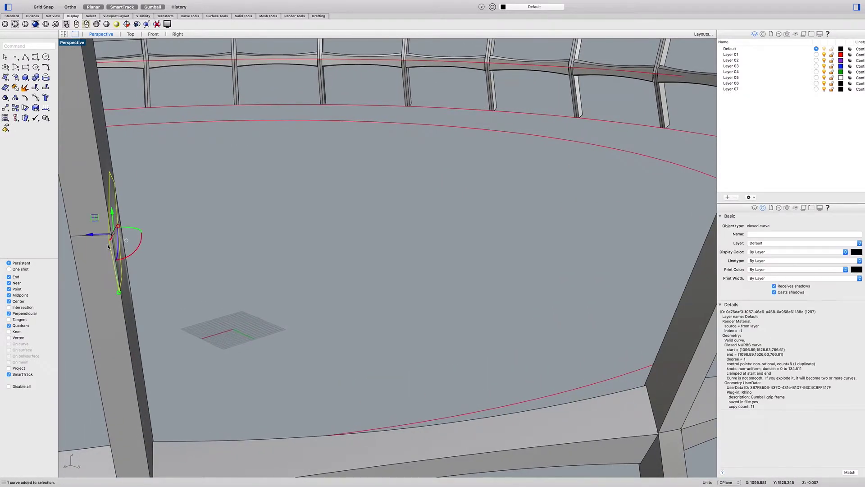
pyautogui.press('Return')
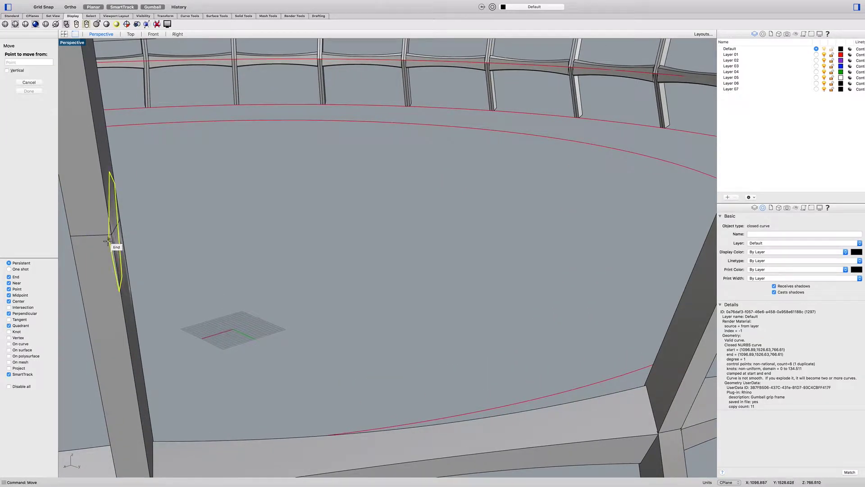
pyautogui.click(108, 241)
pyautogui.click(112, 235)
pyautogui.click(155, 263)
# Step: Select the two newly moved end profiles on the neighbouring columns
pyautogui.moveTo(155, 263); pyautogui.dragTo(491, 305, button='right')
pyautogui.scroll(-10, 155, 263)
pyautogui.scroll(3, 491, 306)
pyautogui.scroll(2, 491, 305)
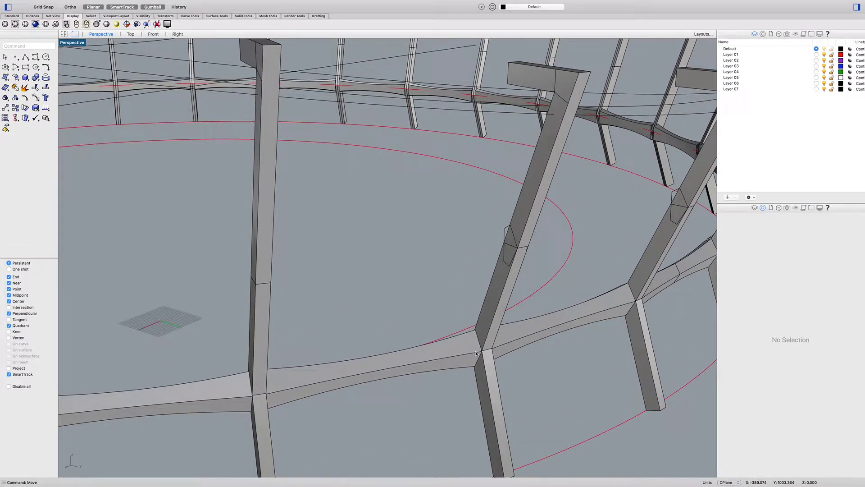
pyautogui.click(504, 238)
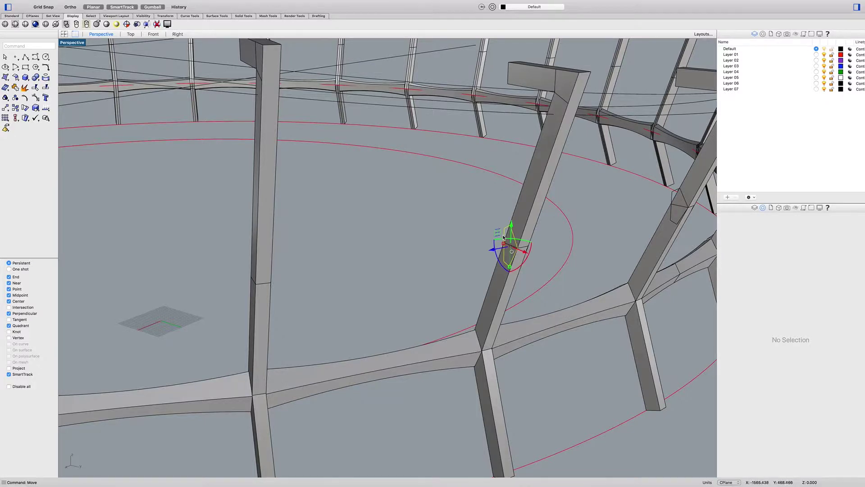
pyautogui.scroll(-4, 503, 237)
pyautogui.moveTo(503, 237); pyautogui.dragTo(233, 285, button='right')
pyautogui.scroll(4, 204, 279)
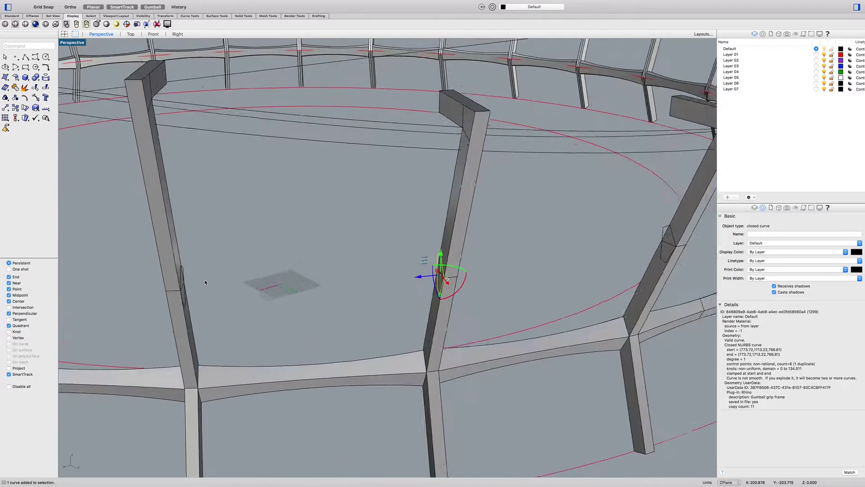
pyautogui.keyDown('shift'); pyautogui.click(182, 268); pyautogui.keyUp('shift')
# Step: Run Orient3Pt with Copy, setting references at the beam-column fold corner and at points on the column's edges above and below it
pyautogui.write('Orient3Pt')
pyautogui.press('Return')
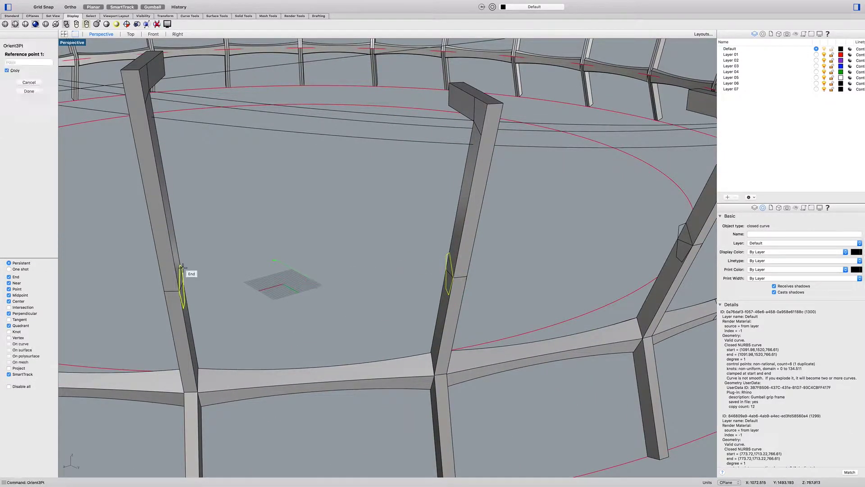
pyautogui.scroll(6, 396, 378)
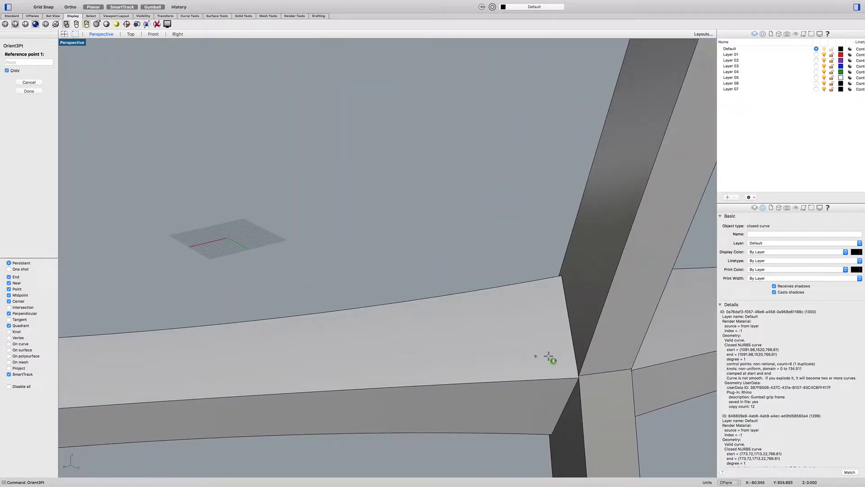
pyautogui.click(578, 374)
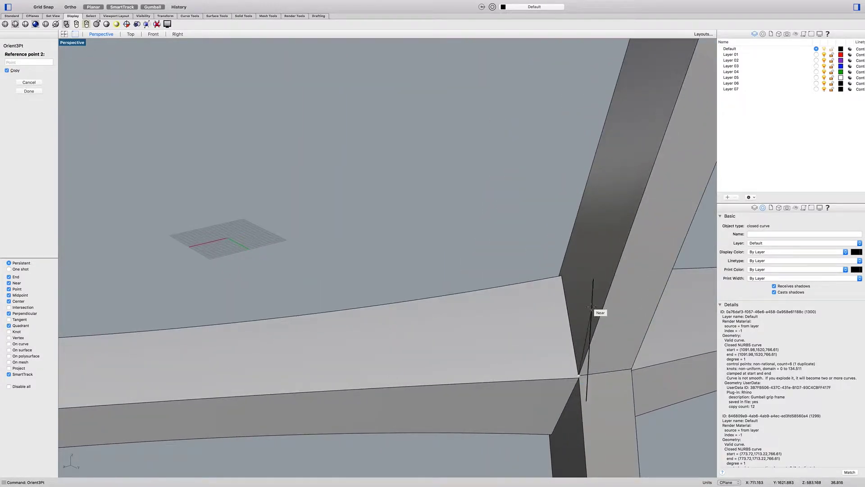
pyautogui.click(610, 289)
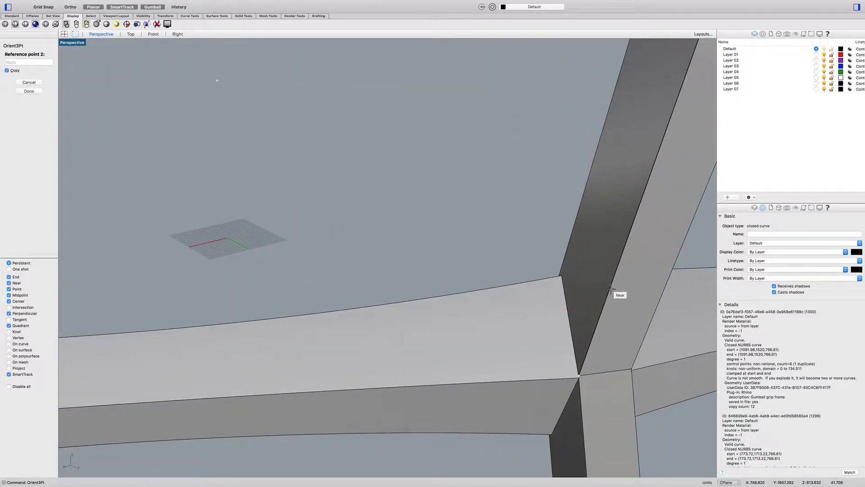
pyautogui.click(590, 464)
# Step: Disable the Center snap and place the profile copies by matching the fold corner and the column-edge points above and below at the next column
pyautogui.scroll(-6, 632, 338)
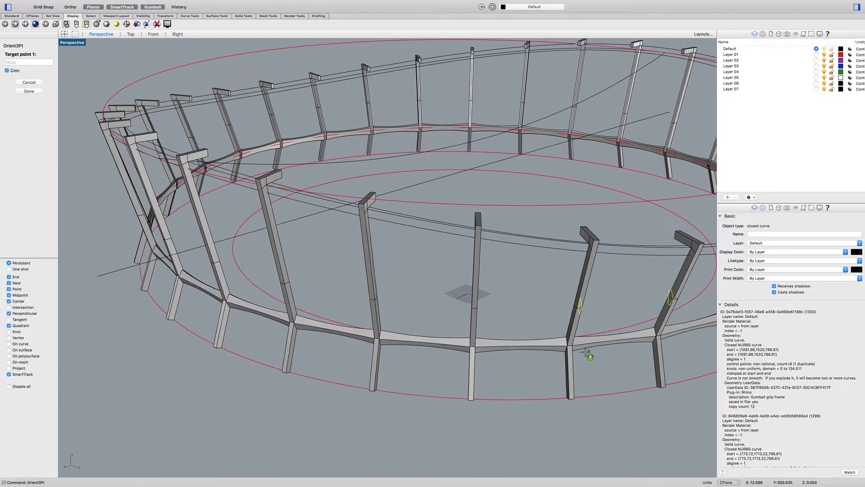
pyautogui.scroll(10, 586, 353)
pyautogui.scroll(-4, 505, 317)
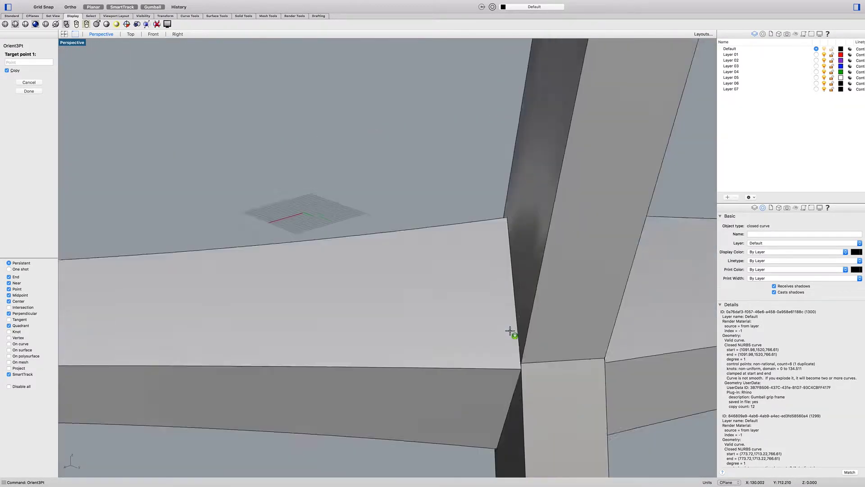
pyautogui.click(517, 354)
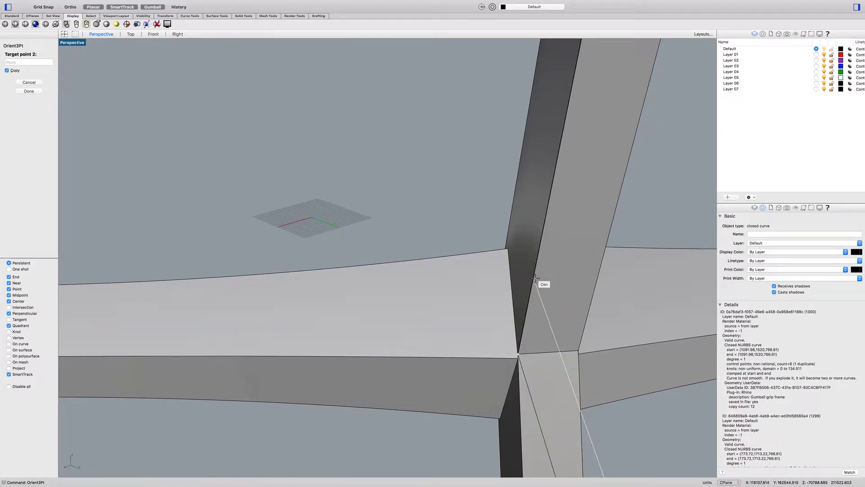
pyautogui.scroll(-2, 535, 278)
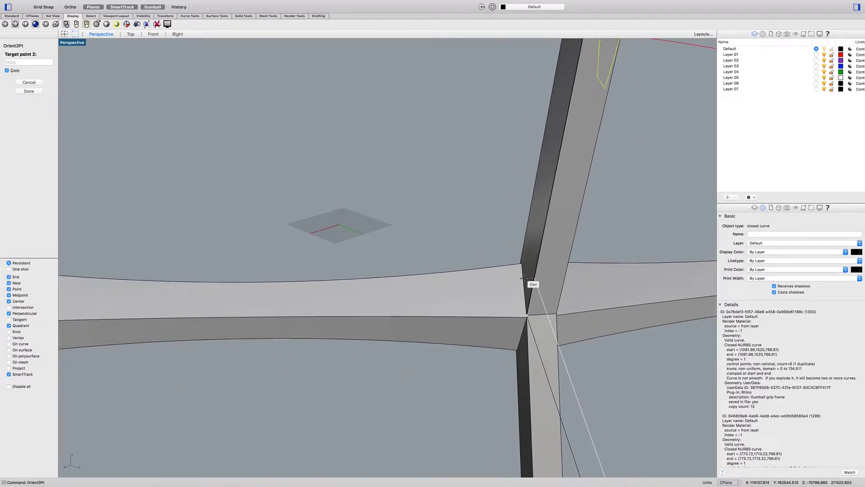
pyautogui.click(15, 302)
pyautogui.click(548, 210)
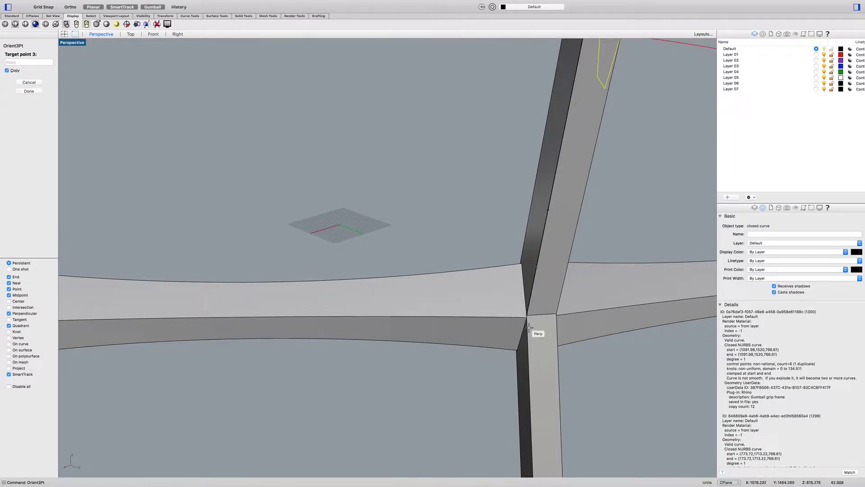
pyautogui.click(528, 376)
pyautogui.scroll(-5, 552, 353)
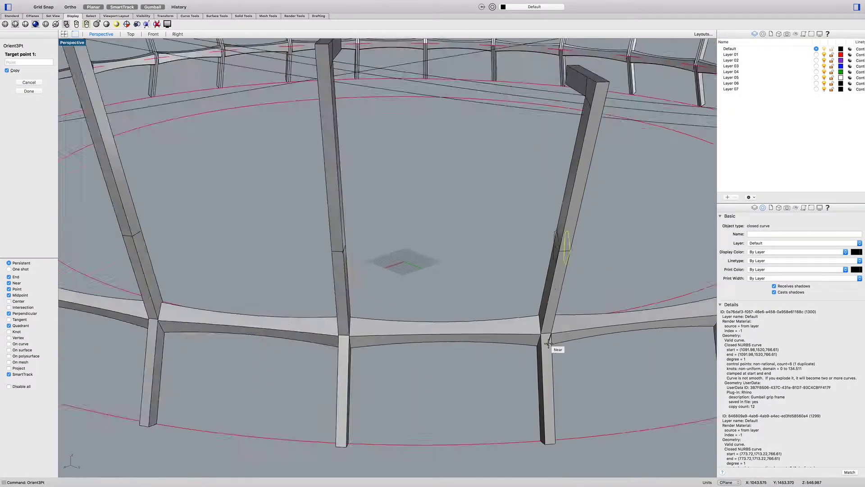
pyautogui.scroll(5, 453, 370)
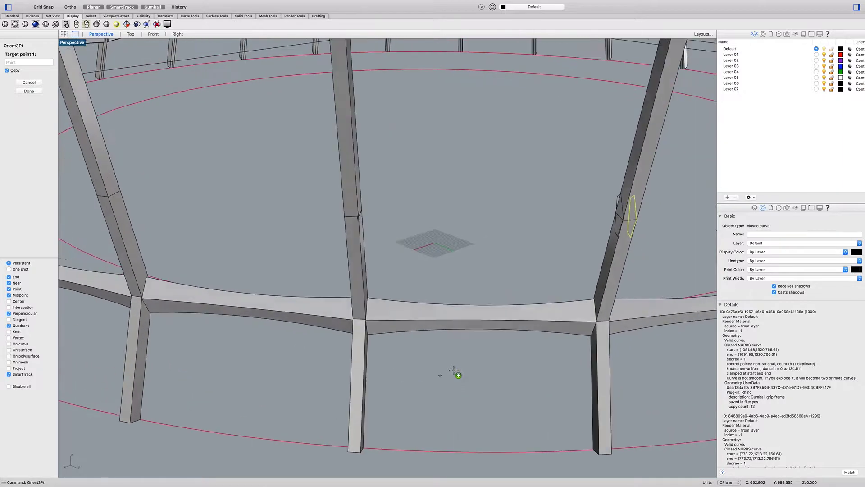
# Step: Cancel the running Orient3Pt and undo the last oriented placement of the two profile copies
pyautogui.moveTo(454, 370); pyautogui.dragTo(454, 370, button='right')
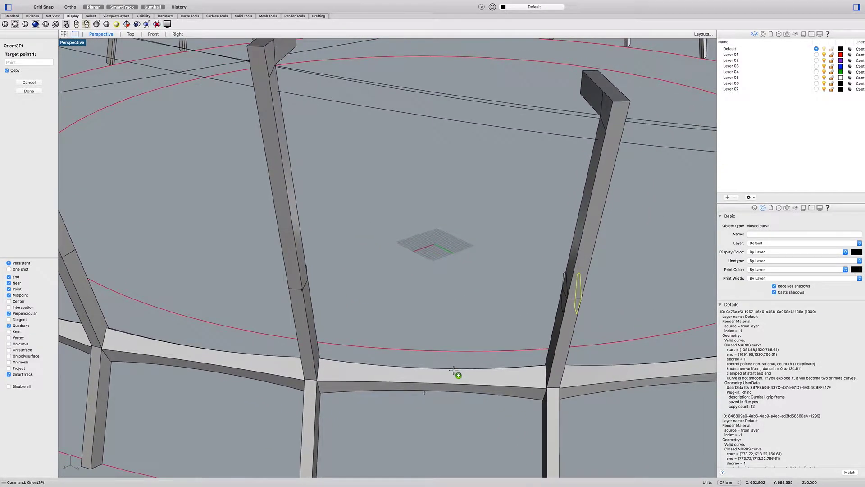
pyautogui.press('Escape')
pyautogui.press('super+z')
pyautogui.scroll(-5, 454, 372)
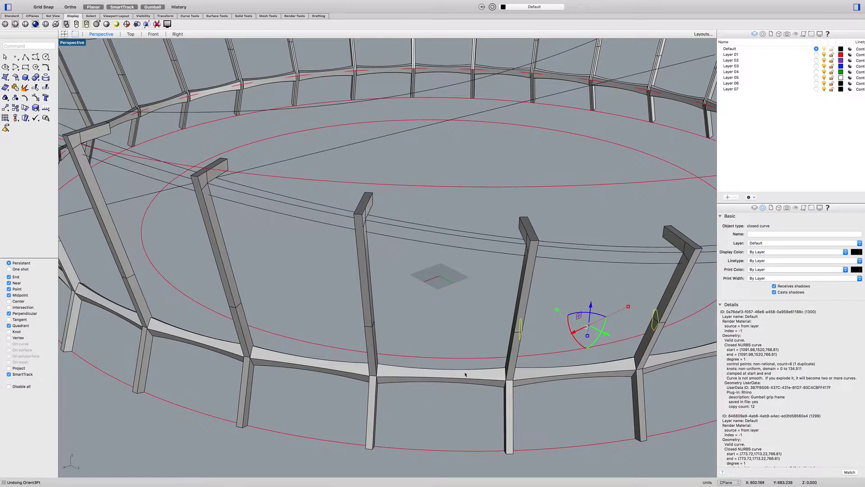
pyautogui.scroll(5, 610, 367)
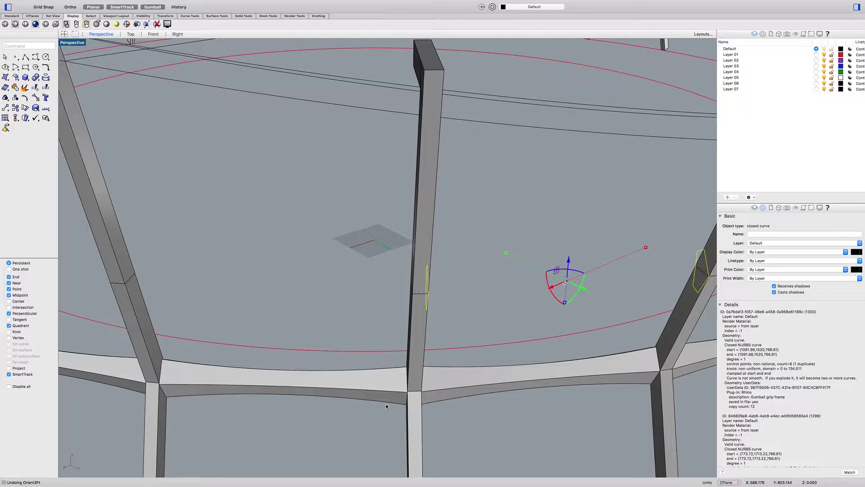
pyautogui.press('Return')
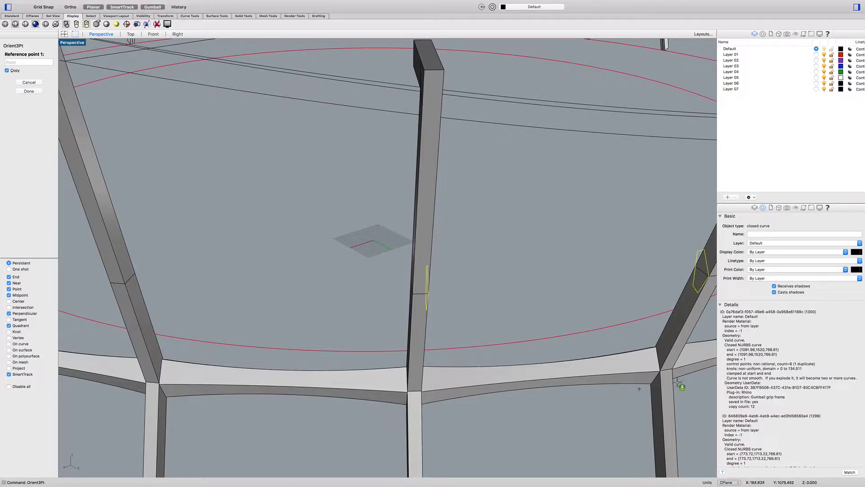
pyautogui.click(656, 347)
pyautogui.click(407, 391)
pyautogui.moveTo(391, 385); pyautogui.dragTo(585, 325, button='right')
pyautogui.scroll(3, 593, 323)
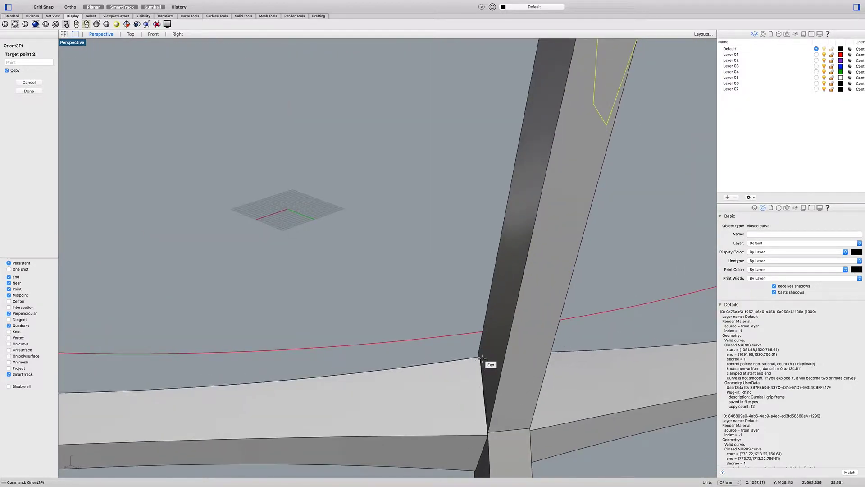
pyautogui.scroll(3, 475, 470)
pyautogui.click(476, 467)
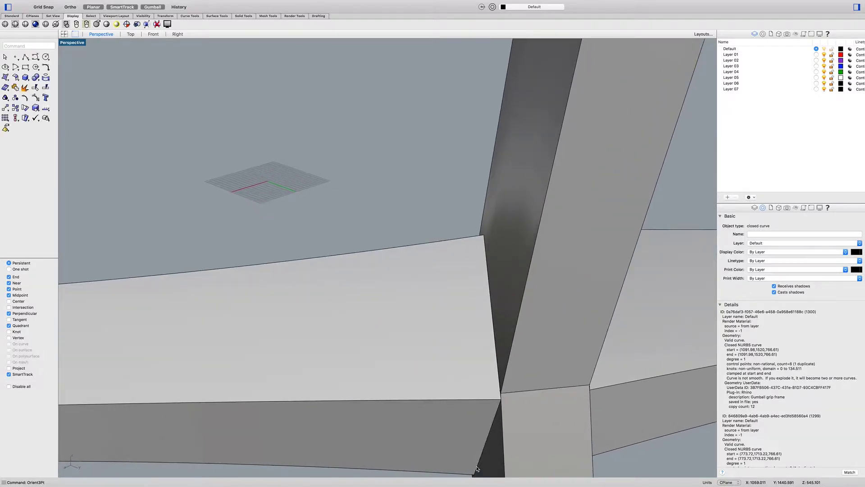
# Step: Copy the two selected profiles one bay over with Orient3Pt, matching the beam's fold, upper and lower corners at the columns
pyautogui.scroll(-5, 476, 468)
pyautogui.scroll(5, 535, 399)
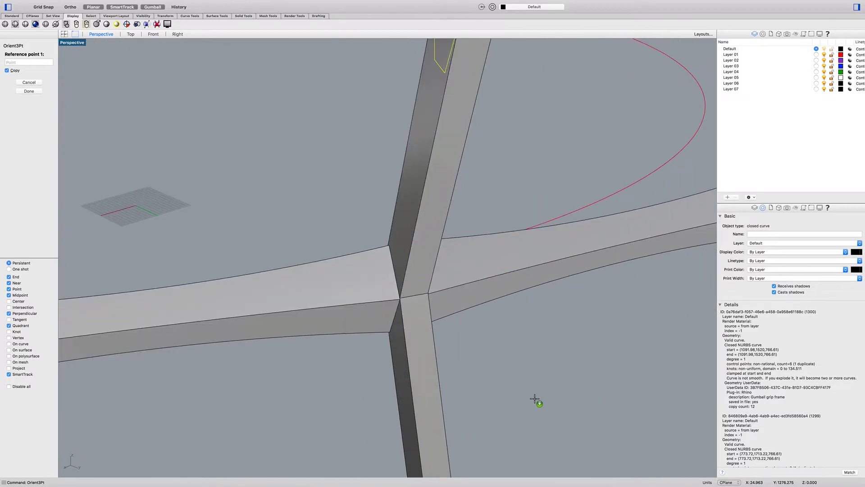
pyautogui.click(399, 298)
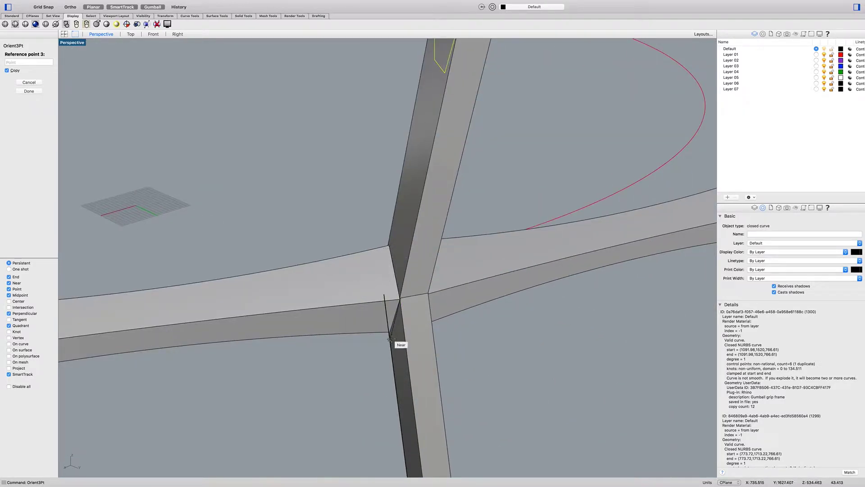
pyautogui.scroll(-5, 390, 333)
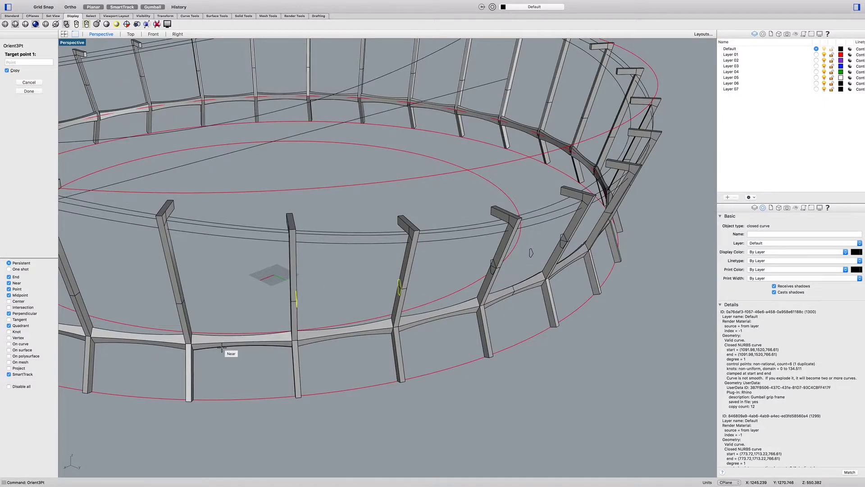
pyautogui.scroll(5, 331, 349)
pyautogui.scroll(3, 423, 341)
pyautogui.scroll(-5, 423, 340)
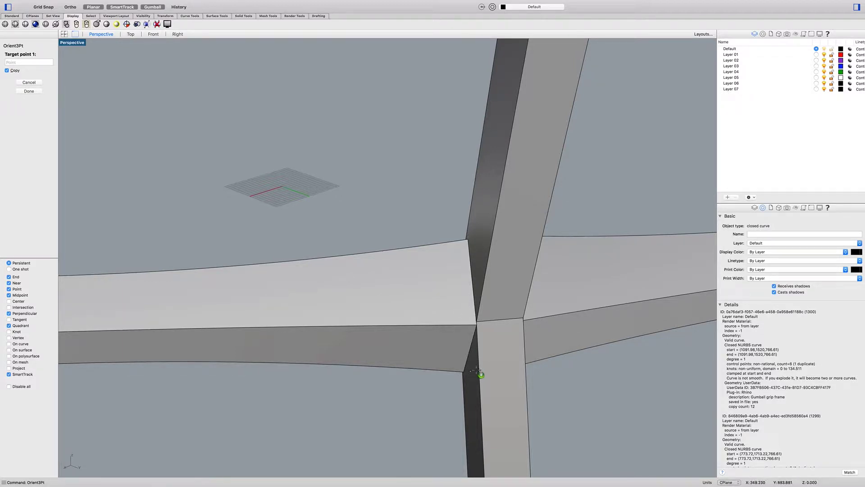
pyautogui.scroll(-5, 509, 362)
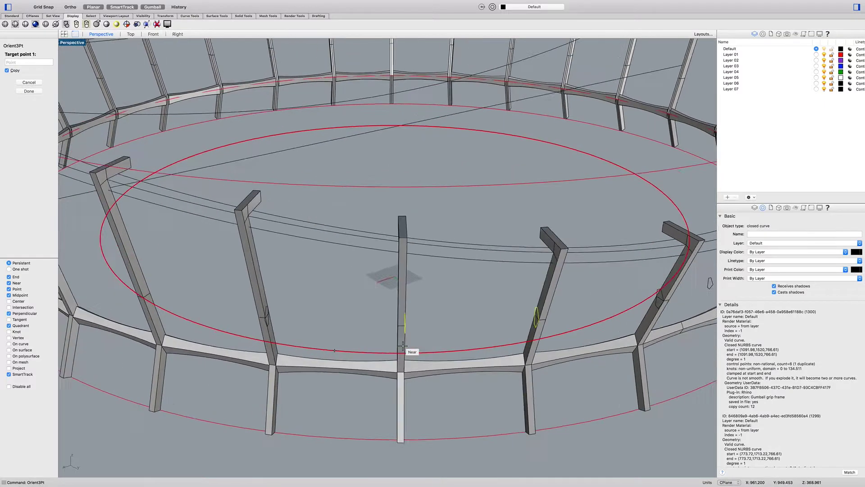
pyautogui.press('Return')
# Step: Move one new profile copy from its fold corner onto the corner of its column's fold line, and clear the selection
pyautogui.scroll(4, 394, 334)
pyautogui.moveTo(394, 334); pyautogui.dragTo(412, 336, button='right')
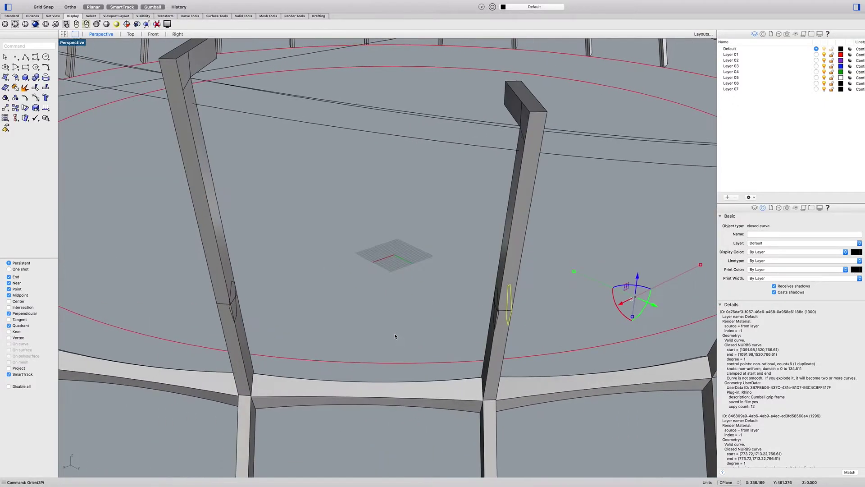
pyautogui.scroll(5, 500, 317)
pyautogui.click(499, 317)
pyautogui.write('MO')
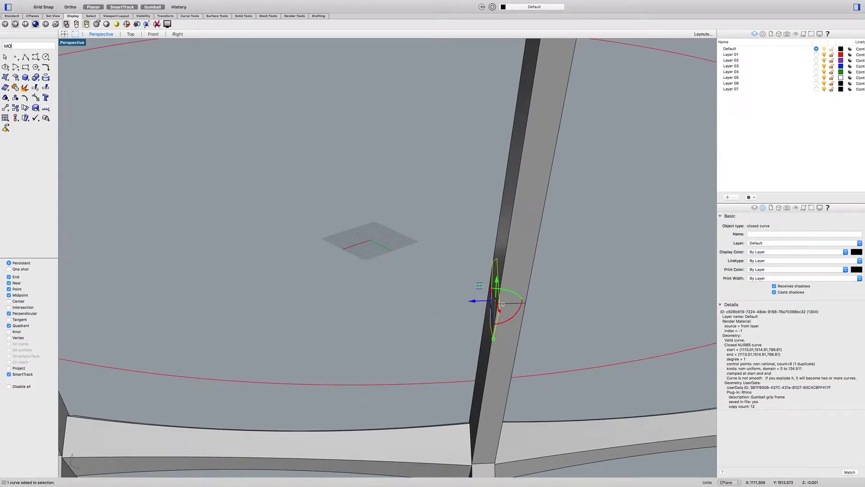
pyautogui.write('VE')
pyautogui.press('Return')
pyautogui.click(500, 311)
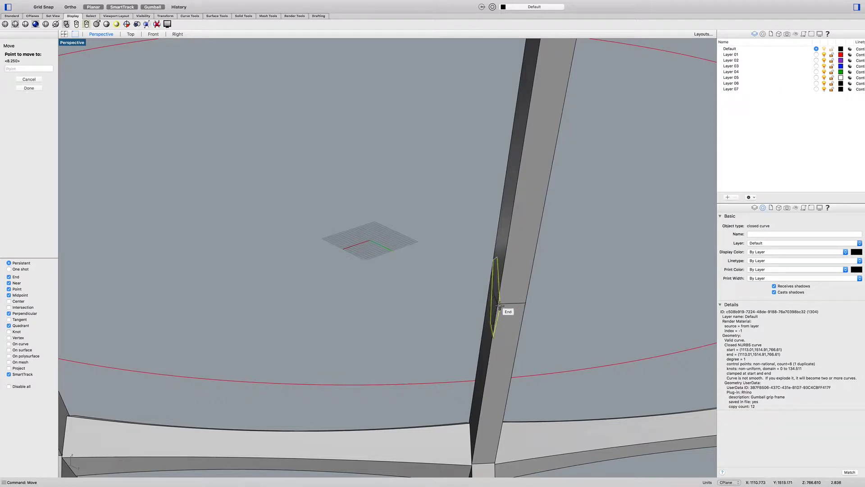
pyautogui.click(498, 309)
pyautogui.scroll(-5, 499, 305)
pyautogui.scroll(5, 358, 303)
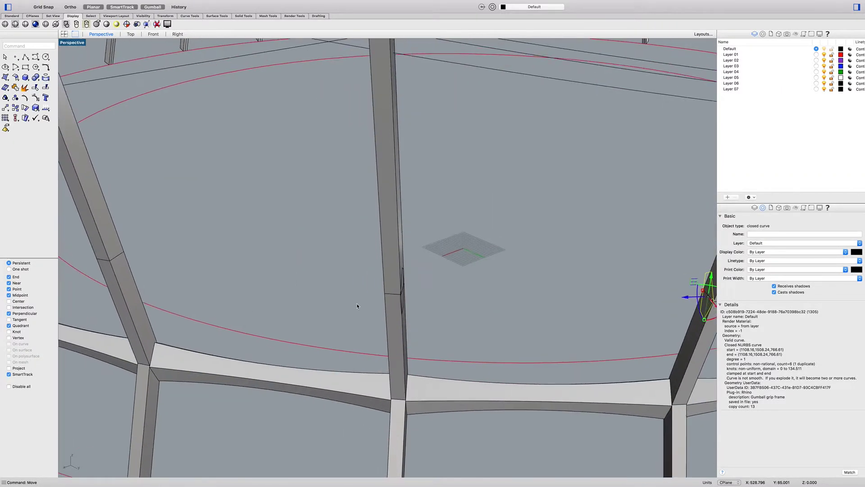
pyautogui.press('Escape')
# Step: Move the other new profile copy, at the bay's far end, from its fold corner onto that column's fold-line corner
pyautogui.click(261, 314)
pyautogui.press('Return')
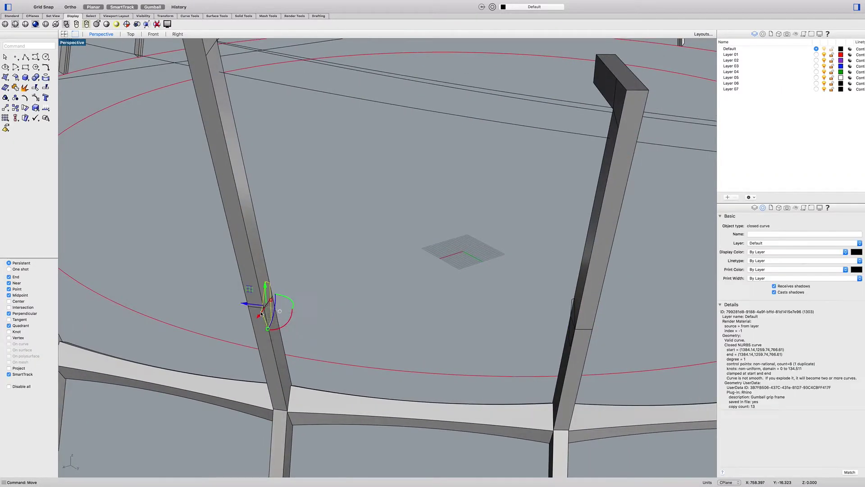
pyautogui.press('Return')
pyautogui.click(260, 312)
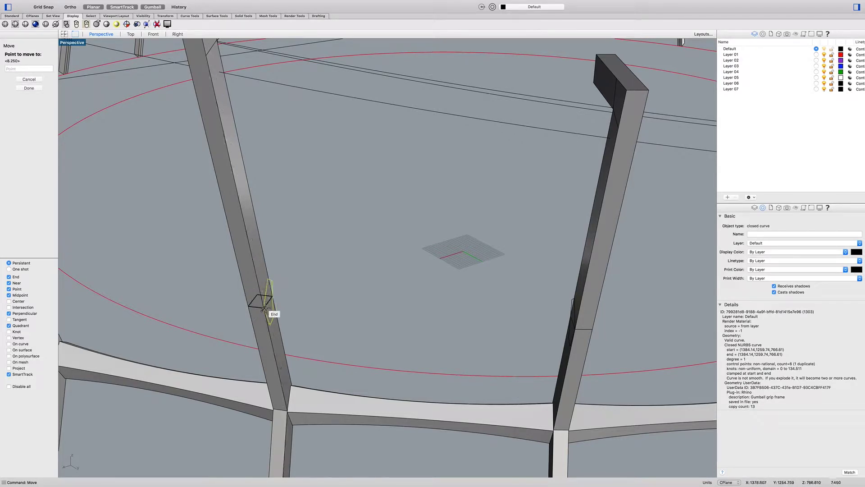
pyautogui.click(265, 309)
pyautogui.press('Escape')
# Step: Select the two corrected profile copies on the neighbouring columns, leaving the column group out of the selection
pyautogui.moveTo(265, 310); pyautogui.dragTo(238, 303, button='right')
pyautogui.scroll(-8, 265, 310)
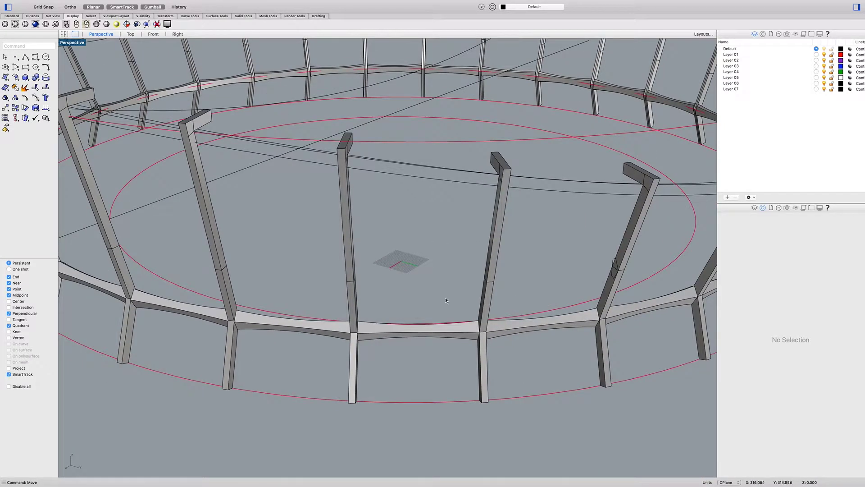
pyautogui.scroll(8, 584, 282)
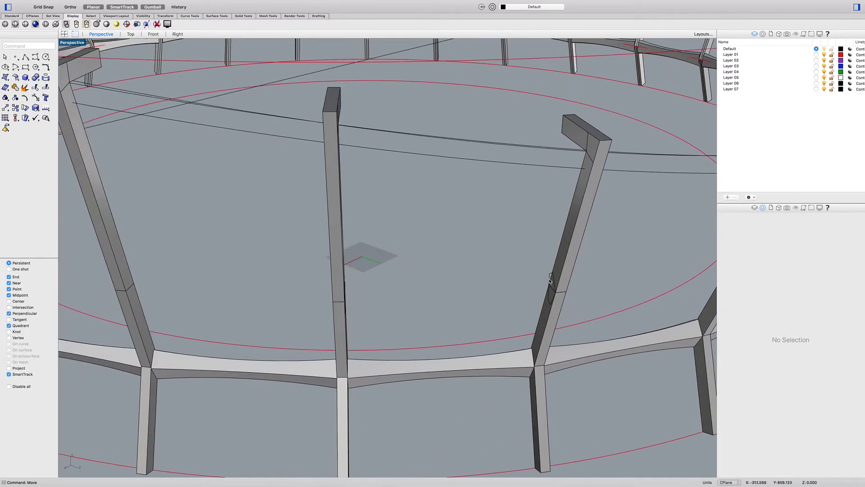
pyautogui.click(547, 278)
pyautogui.scroll(3, 367, 300)
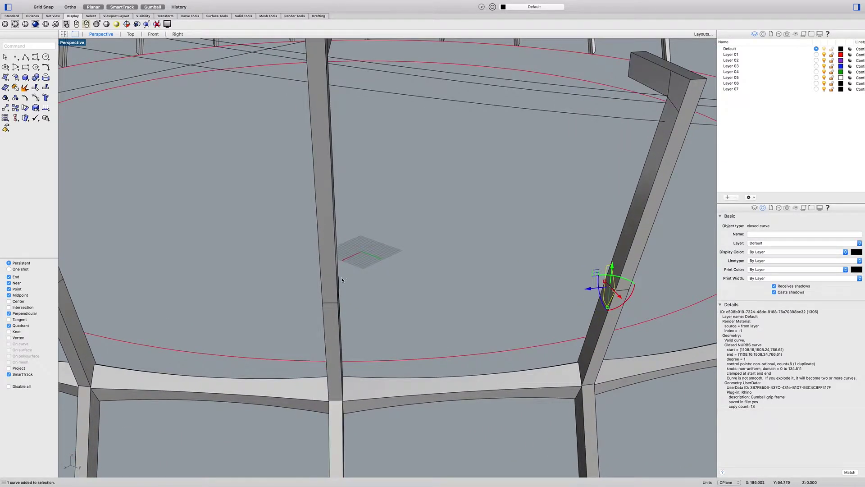
pyautogui.keyDown('shift'); pyautogui.click(339, 278); pyautogui.keyUp('shift')
pyautogui.moveTo(340, 278); pyautogui.dragTo(295, 280, button='right')
pyautogui.keyDown('super'); pyautogui.click(188, 342); pyautogui.keyUp('super')
pyautogui.keyDown('shift'); pyautogui.click(191, 291); pyautogui.keyUp('shift')
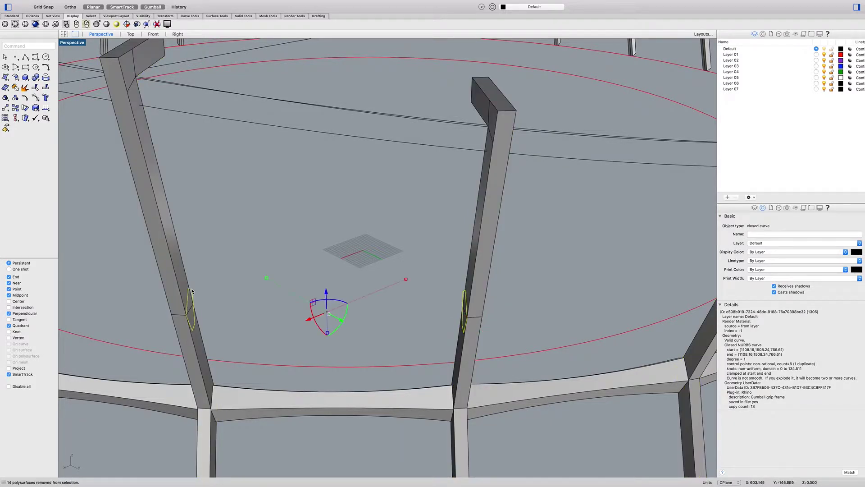
# Step: Run Orient3Pt with Copy to place both profiles in the following bay, matching the beam's fold, upper and lower corners at the columns
pyautogui.write('rient3pt')
pyautogui.press('Return')
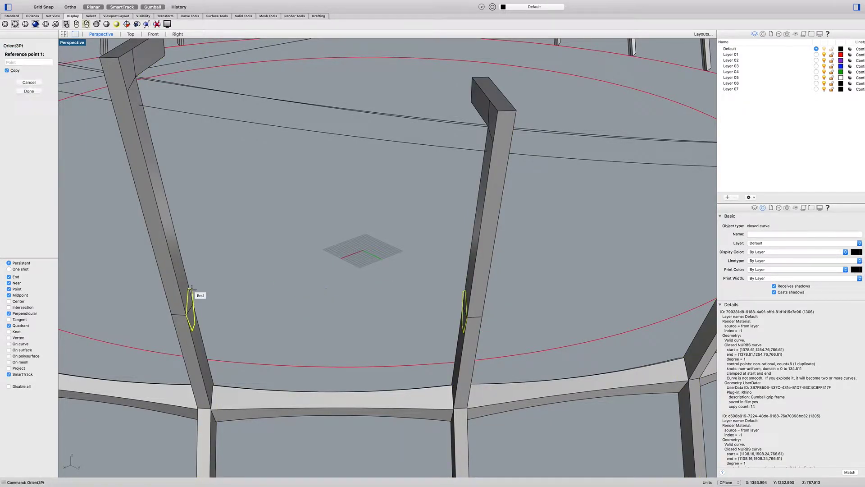
pyautogui.click(448, 422)
pyautogui.scroll(3, 448, 423)
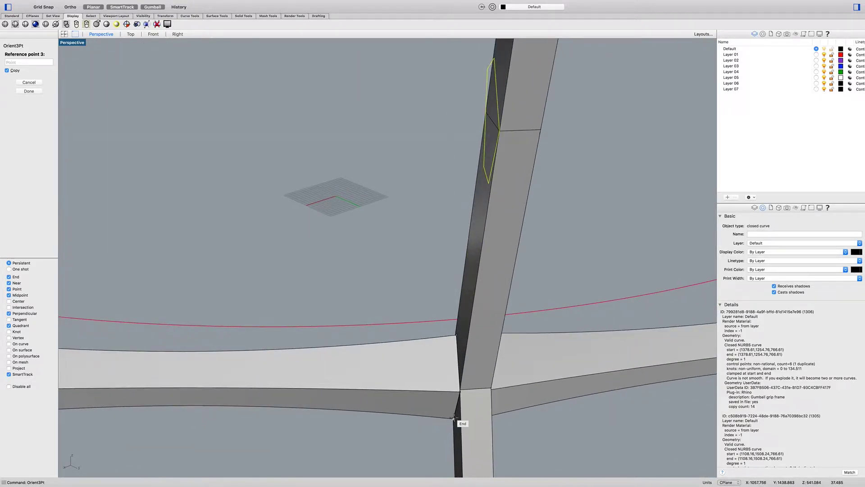
pyautogui.scroll(-5, 453, 418)
pyautogui.scroll(5, 277, 422)
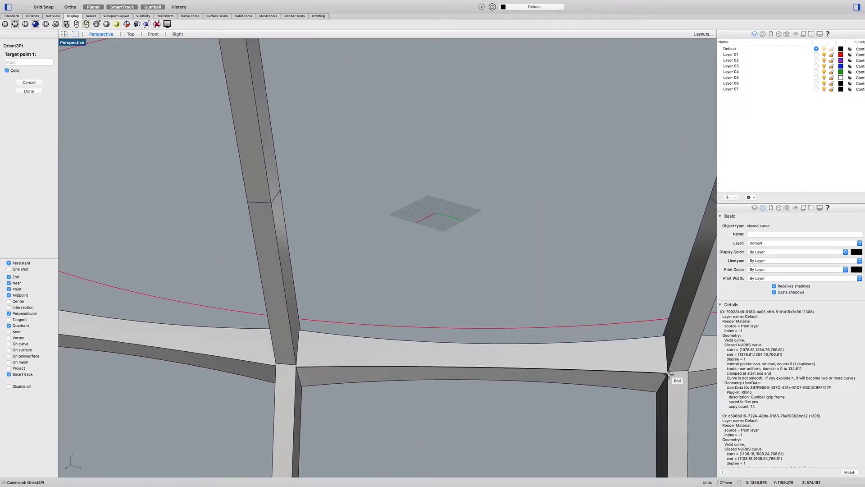
pyautogui.click(669, 375)
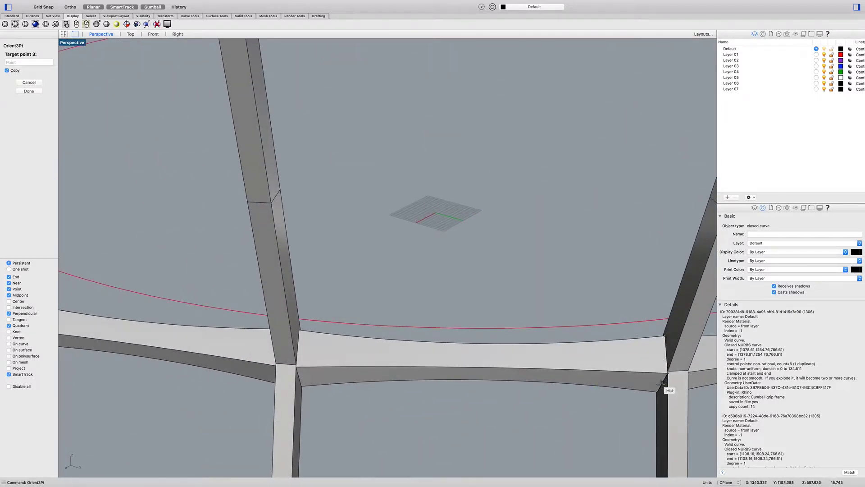
pyautogui.moveTo(536, 398); pyautogui.dragTo(528, 402, button='right')
pyautogui.press('Escape')
# Step: Pick the newly placed profile curve on the bay's near column and move its fold corner onto the column's fold-line corner
pyautogui.click(609, 274)
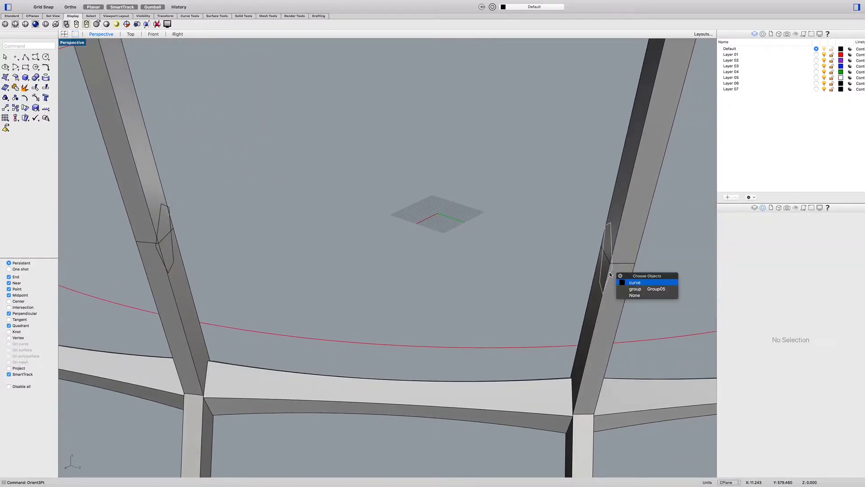
pyautogui.press('Return')
pyautogui.write('move')
pyautogui.press('Return')
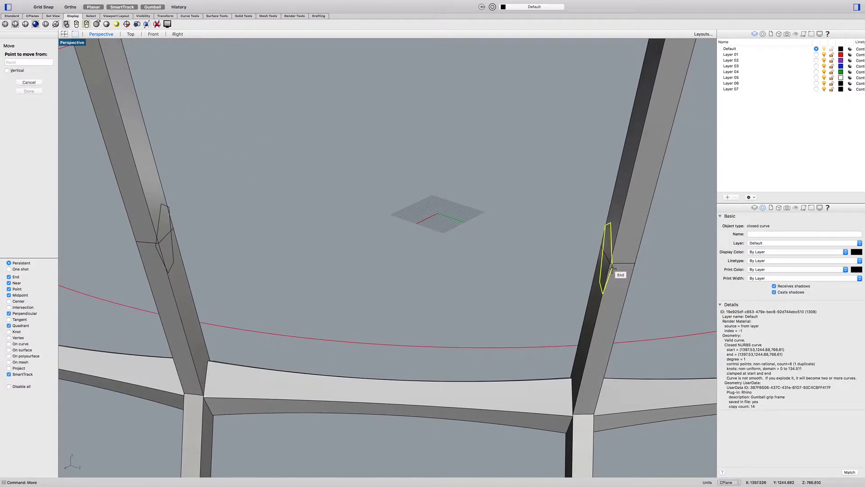
pyautogui.click(611, 269)
pyautogui.click(609, 264)
pyautogui.press('Escape')
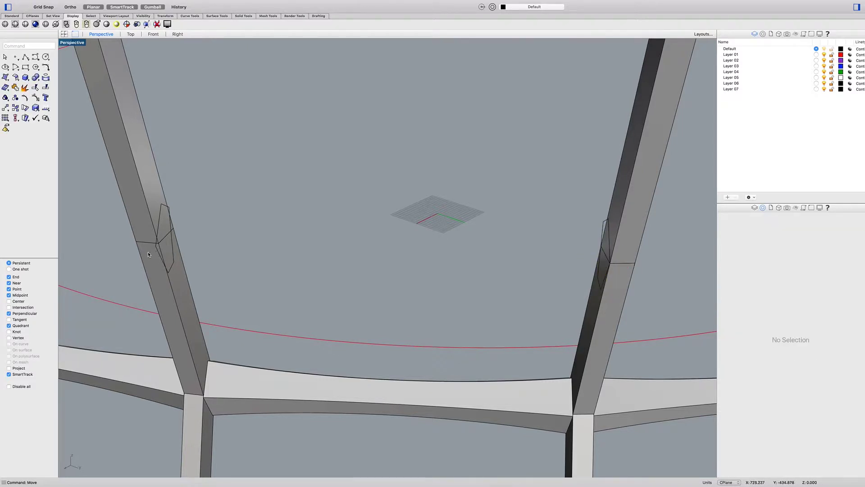
# Step: Move the matching profile curve on the bay's other column onto that column's fold-line corner, and clear the selection
pyautogui.click(155, 248)
pyautogui.press('Return')
pyautogui.write('M')
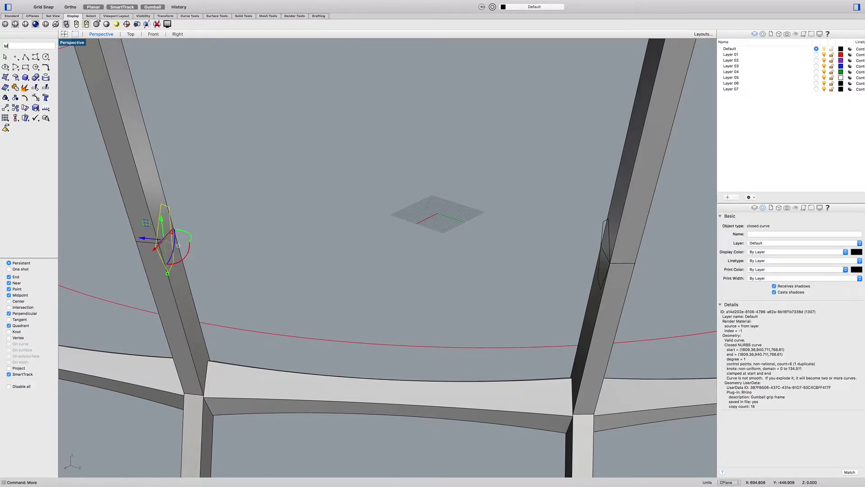
pyautogui.write('ove')
pyautogui.press('Return')
pyautogui.click(156, 247)
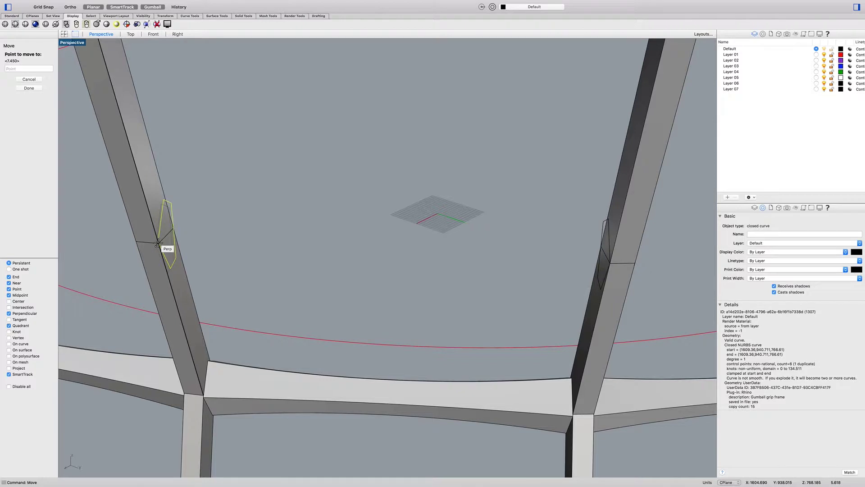
pyautogui.click(158, 245)
pyautogui.click(437, 236)
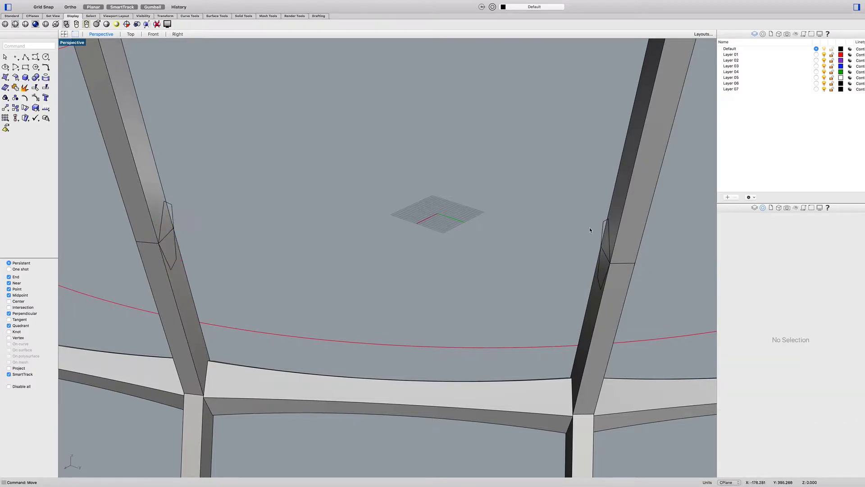
# Step: Select the bay's two corrected profiles and start Orient3Pt with Copy, using the lower beam's fold, upper and lower corners as reference points
pyautogui.click(602, 227)
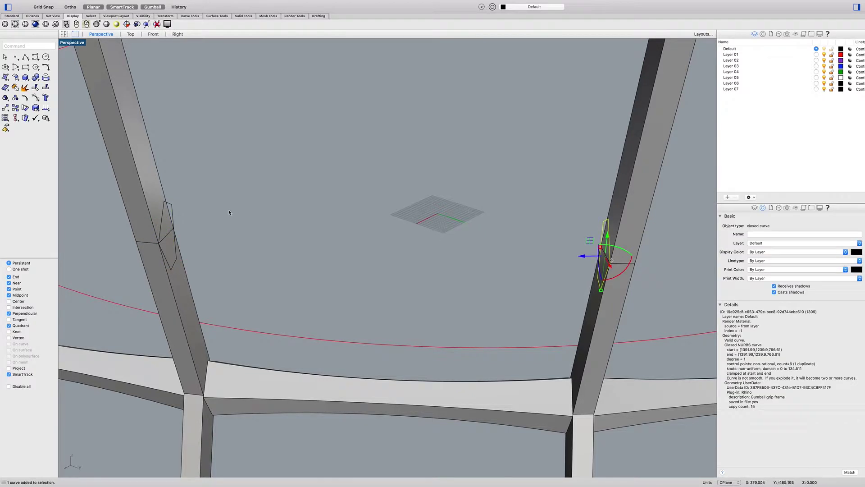
pyautogui.keyDown('shift'); pyautogui.click(173, 206); pyautogui.keyUp('shift')
pyautogui.write('Orient3Pt')
pyautogui.press('Return')
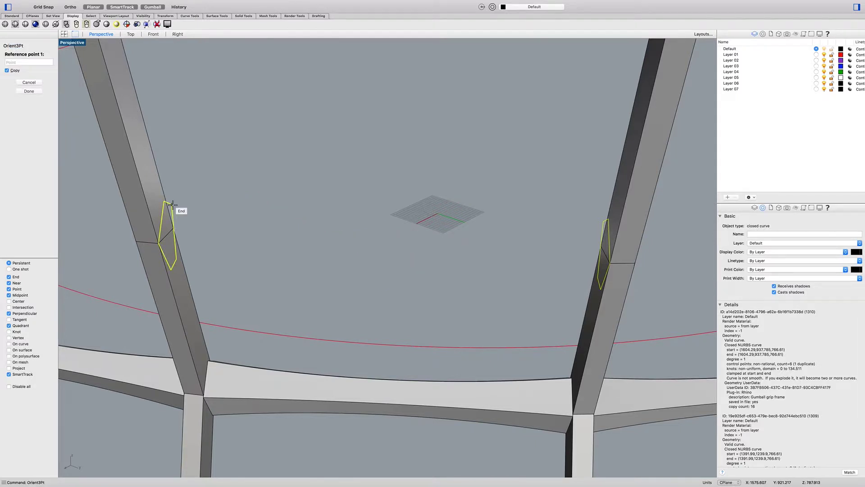
pyautogui.moveTo(566, 422); pyautogui.dragTo(566, 421, button='right')
pyautogui.click(585, 334)
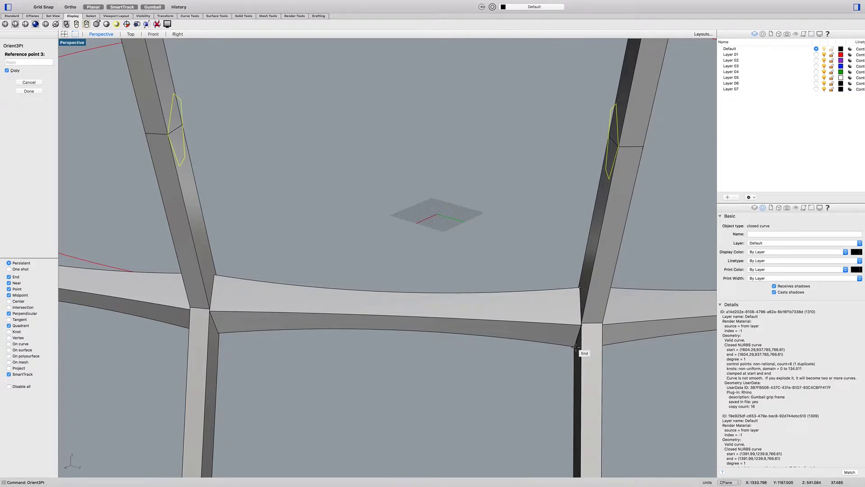
# Step: Place the two profile copies in the adjoining bay, targeting its lower beam's matching fold, upper and lower end corners
pyautogui.moveTo(301, 361); pyautogui.dragTo(298, 361, button='right')
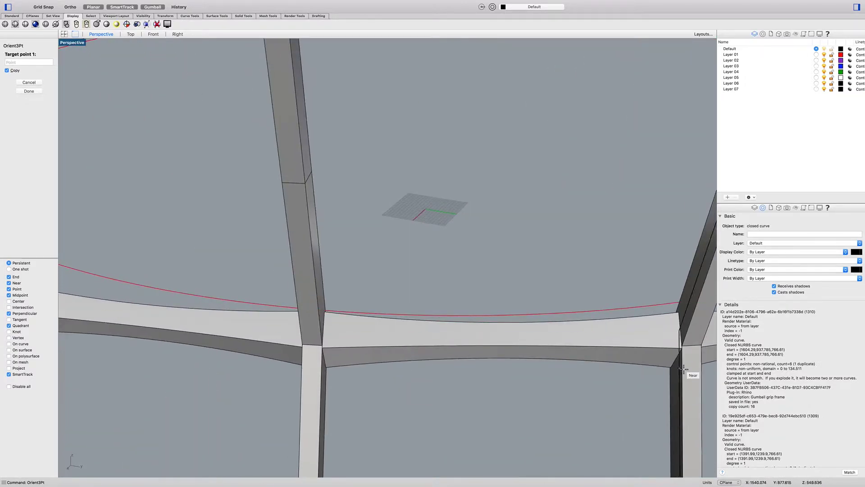
pyautogui.scroll(5, 713, 355)
pyautogui.scroll(2, 713, 355)
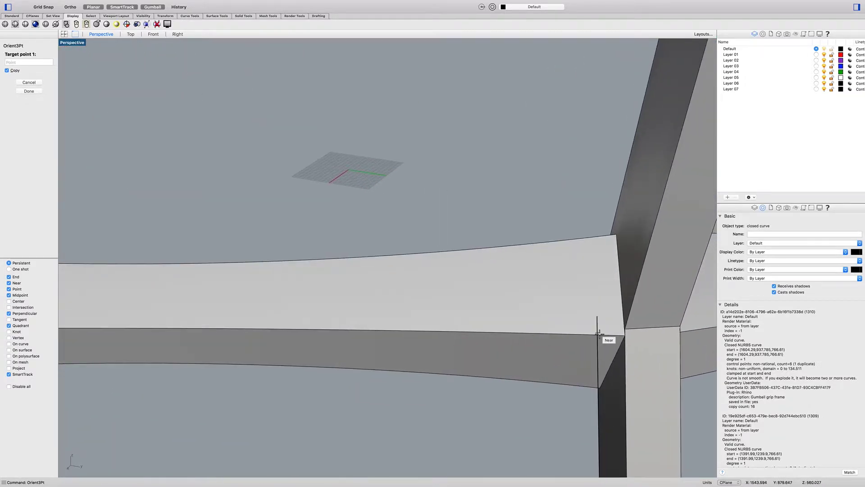
pyautogui.click(625, 335)
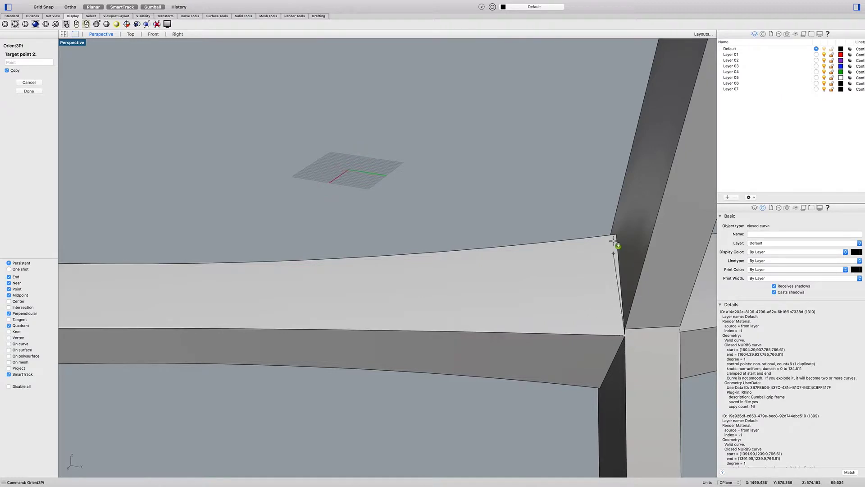
pyautogui.click(605, 387)
pyautogui.scroll(-5, 603, 388)
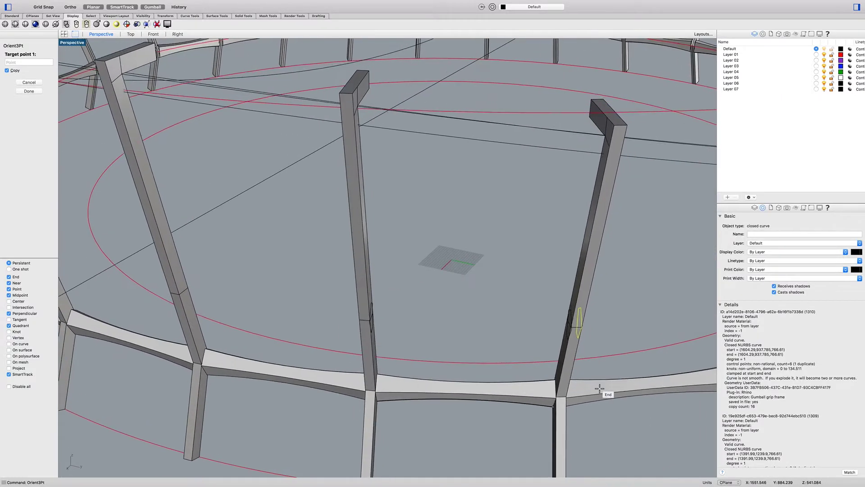
pyautogui.press('Return')
# Step: Move the newly placed profile on the bay's near column from its fold corner onto the column's fold-line corner
pyautogui.click(572, 330)
pyautogui.press('Escape')
pyautogui.scroll(5, 572, 330)
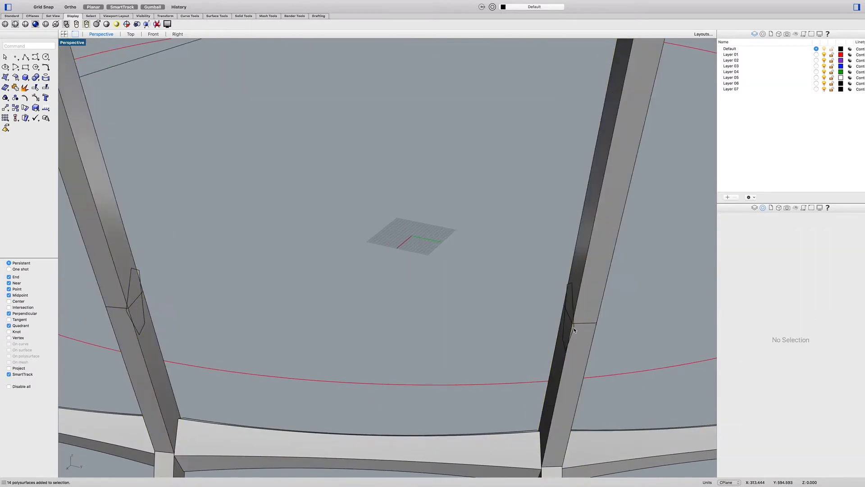
pyautogui.click(574, 330)
pyautogui.write('MO')
pyautogui.press('Return')
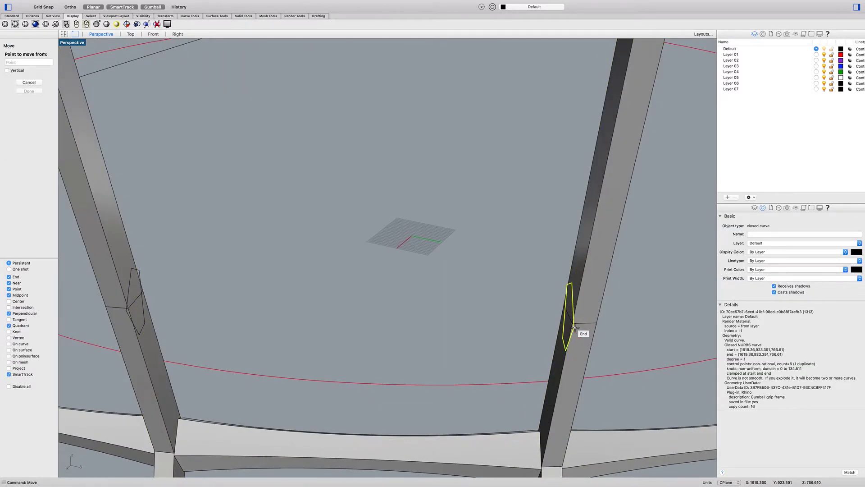
pyautogui.press('Escape')
pyautogui.press('Escape')
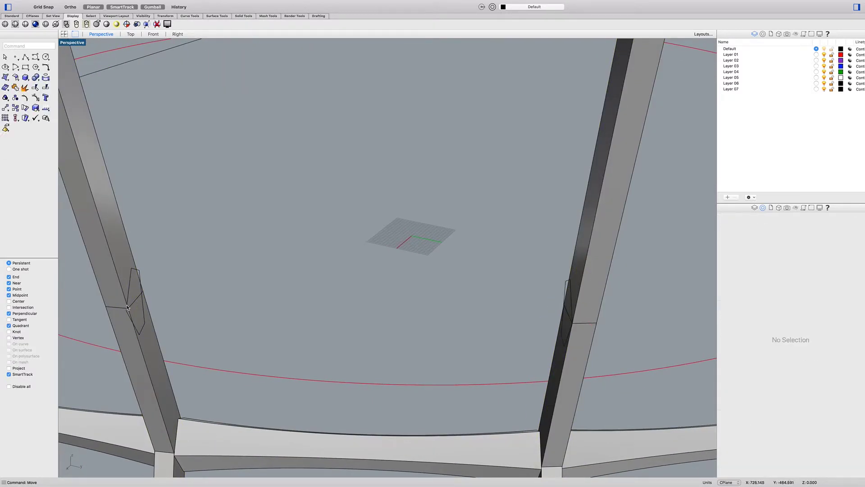
# Step: Move the matching profile on the bay's opposite column from its fold corner onto that column's fold-line corner
pyautogui.click(128, 314)
pyautogui.press('Return')
pyautogui.write('MOV')
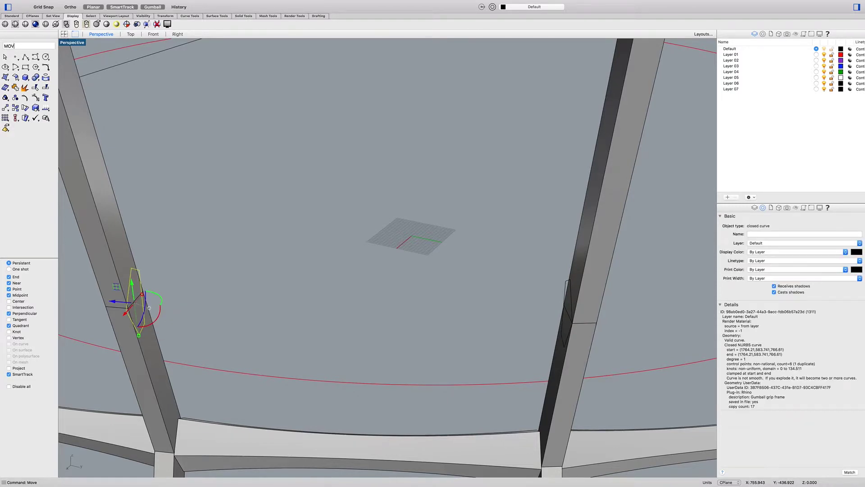
pyautogui.press('Return')
pyautogui.click(127, 312)
pyautogui.click(127, 308)
pyautogui.click(152, 317)
pyautogui.moveTo(153, 317); pyautogui.dragTo(194, 300, button='right')
pyautogui.scroll(-10, 152, 317)
pyautogui.scroll(4, 301, 340)
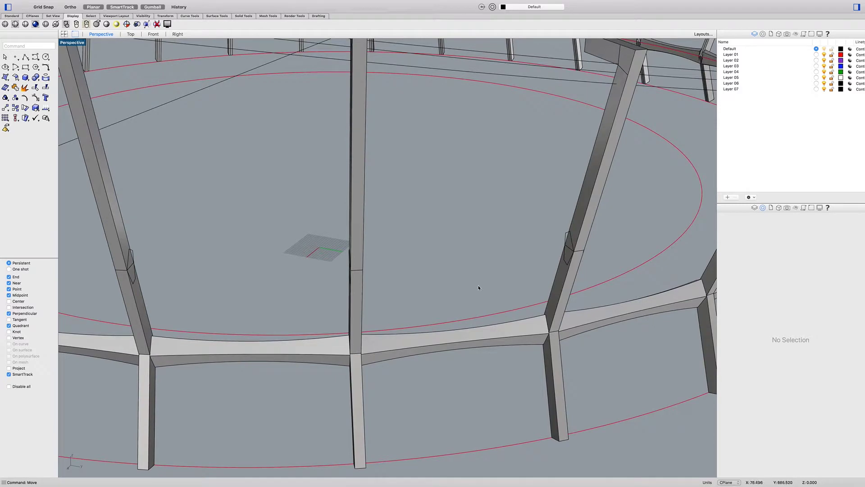
pyautogui.moveTo(478, 287); pyautogui.dragTo(539, 264, button='right')
pyautogui.click(539, 252)
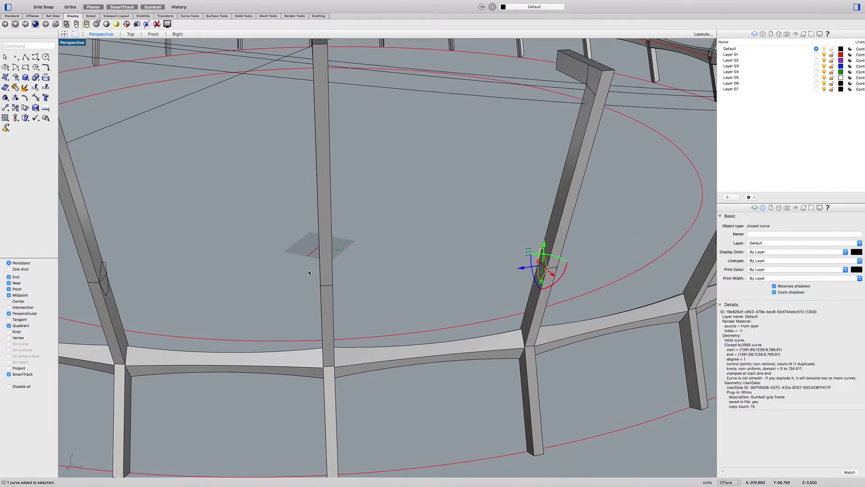
pyautogui.moveTo(308, 273); pyautogui.dragTo(241, 282, button='right')
pyautogui.keyDown('shift'); pyautogui.click(204, 284); pyautogui.keyUp('shift')
pyautogui.write('Orient3Pt')
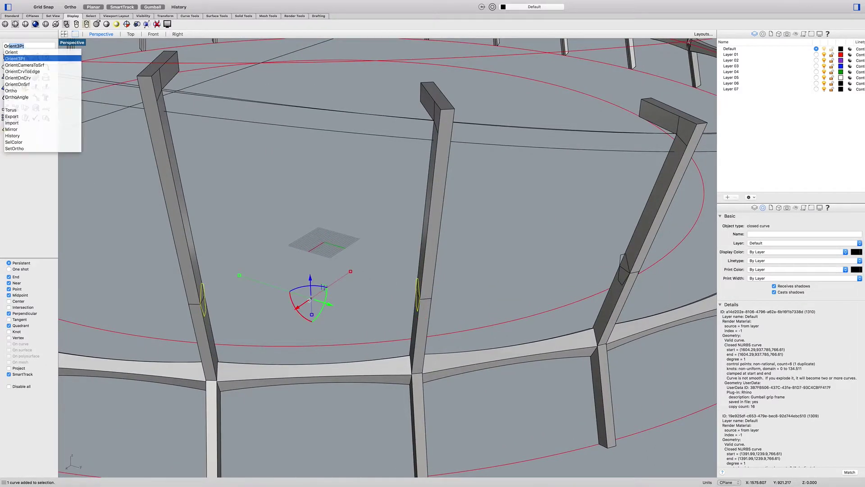
pyautogui.press('Return')
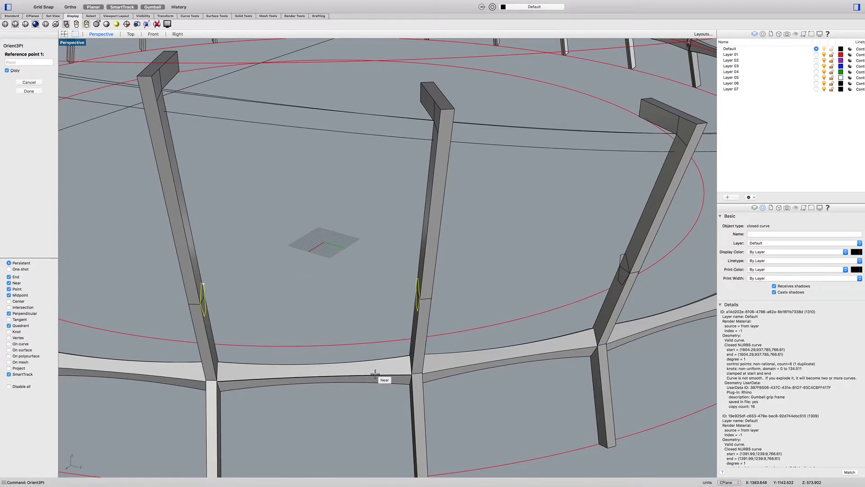
pyautogui.scroll(5, 377, 374)
pyautogui.click(474, 377)
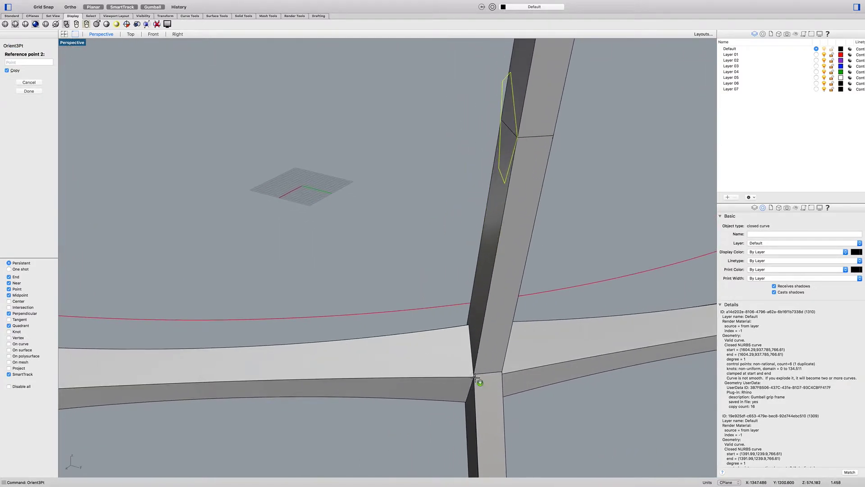
pyautogui.click(467, 324)
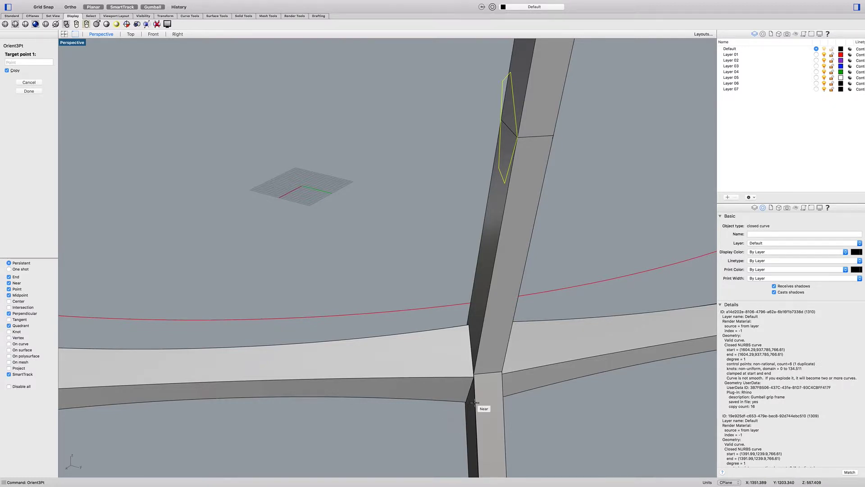
pyautogui.moveTo(475, 403); pyautogui.dragTo(486, 398, button='right')
pyautogui.click(499, 371)
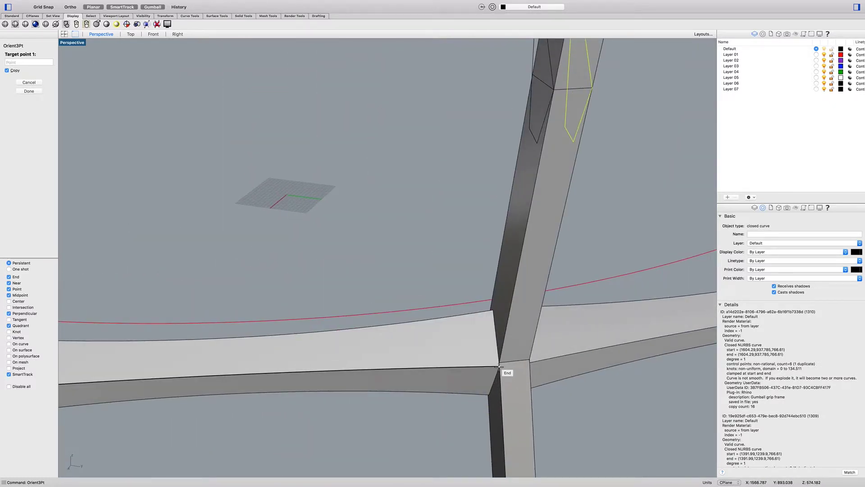
pyautogui.click(492, 310)
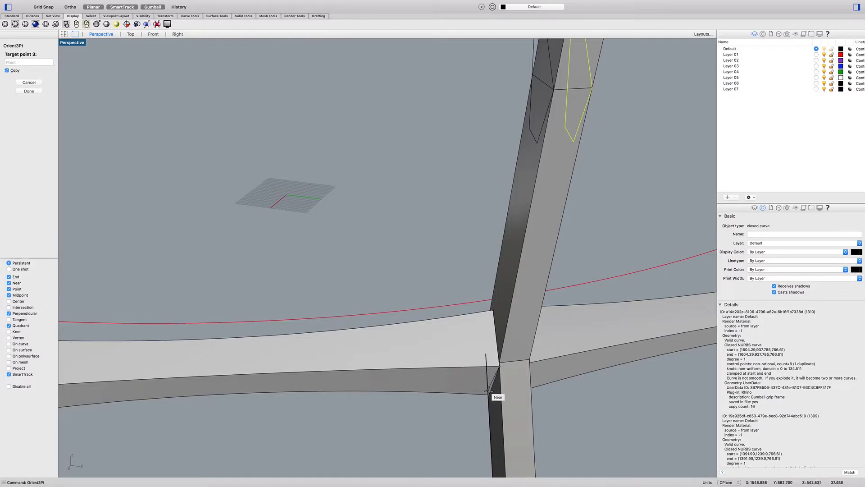
pyautogui.moveTo(490, 394); pyautogui.dragTo(484, 394, button='right')
pyautogui.scroll(-3, 490, 393)
pyautogui.press('Return')
pyautogui.press('Escape')
# Step: Select the latest bay's two corrected profiles and start Orient3Pt with Copy, referencing the lower beam's fold, upper and lower end corners
pyautogui.click(500, 292)
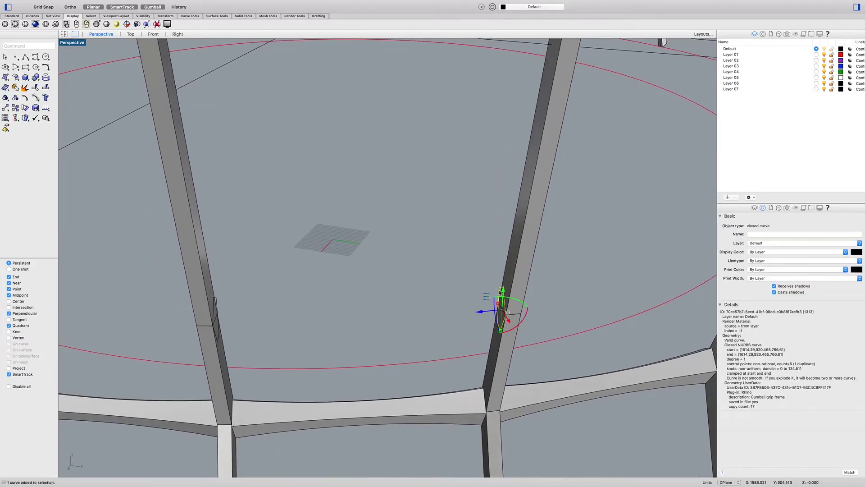
pyautogui.keyDown('shift'); pyautogui.click(215, 300); pyautogui.keyUp('shift')
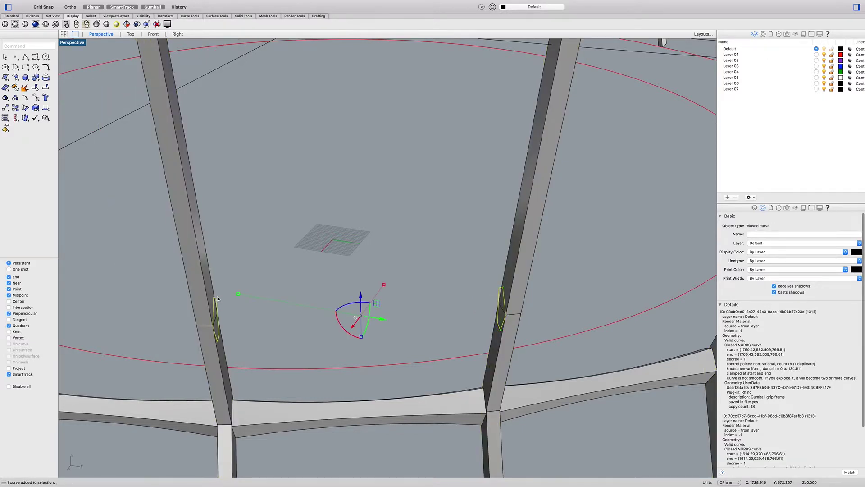
pyautogui.write('Orient3Pt')
pyautogui.press('Return')
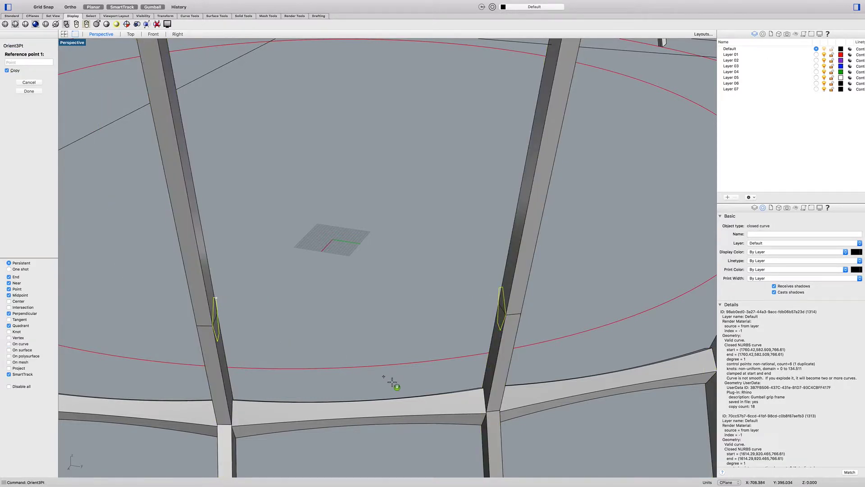
pyautogui.scroll(5, 464, 428)
pyautogui.click(513, 398)
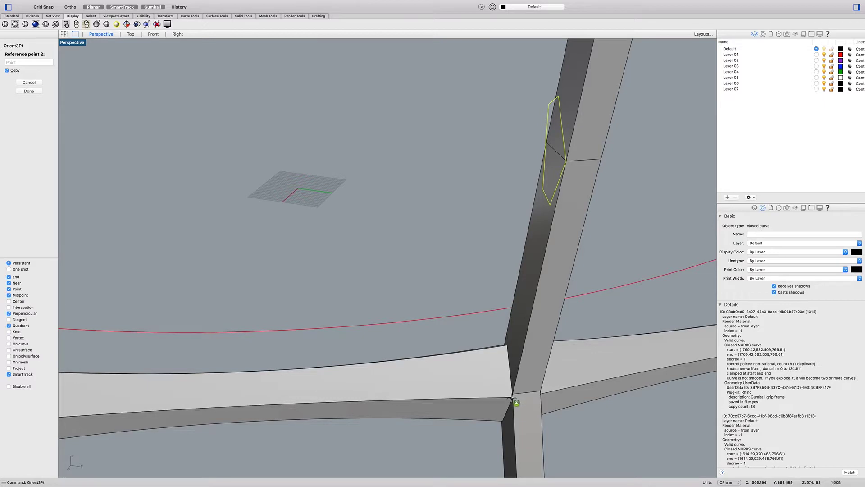
pyautogui.click(503, 422)
# Step: Place the copied profile pair in the following bay at its lower beam's fold, upper and lower end corners
pyautogui.moveTo(502, 422); pyautogui.dragTo(516, 398, button='right')
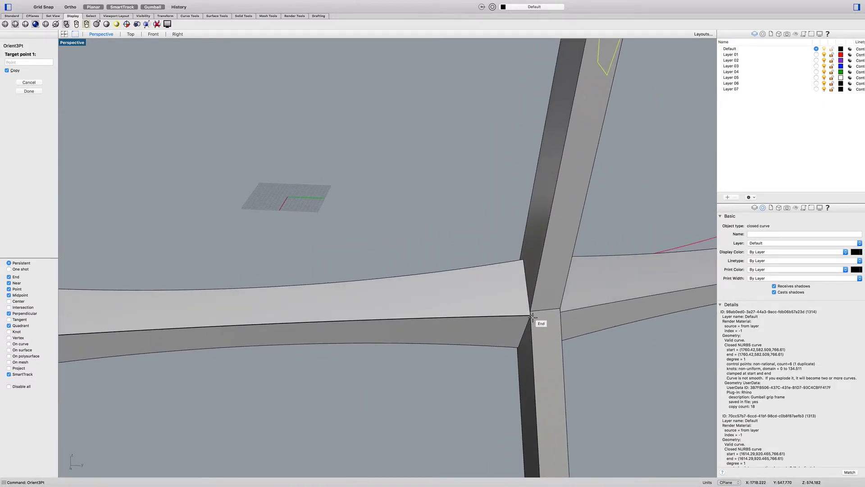
pyautogui.click(531, 316)
pyautogui.click(523, 262)
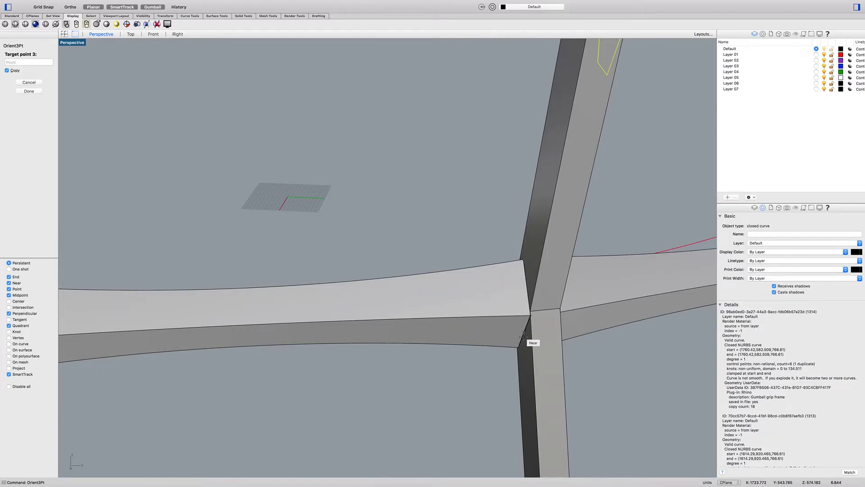
pyautogui.scroll(-6, 519, 347)
pyautogui.click(539, 258)
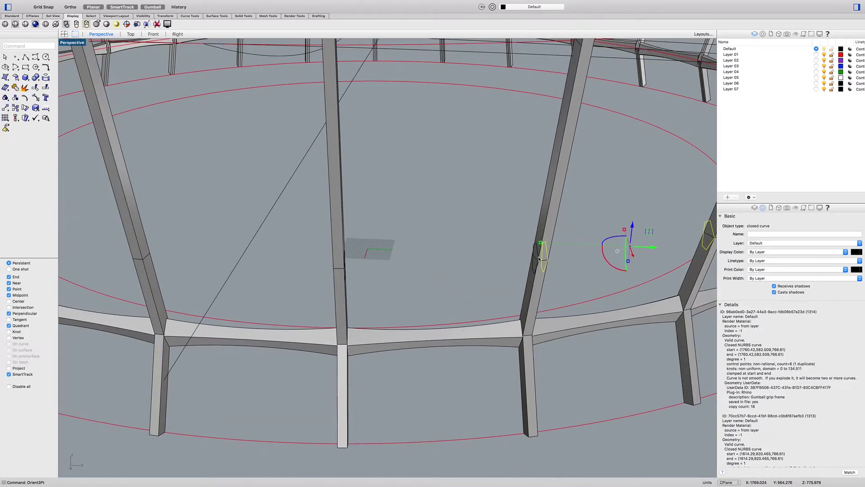
# Step: Move the new profile on the following bay's near column by its fold corner to the column's fold-line corner
pyautogui.click(535, 246)
pyautogui.moveTo(318, 252); pyautogui.dragTo(279, 279, button='right')
pyautogui.scroll(8, 436, 317)
pyautogui.write('move')
pyautogui.press('Return')
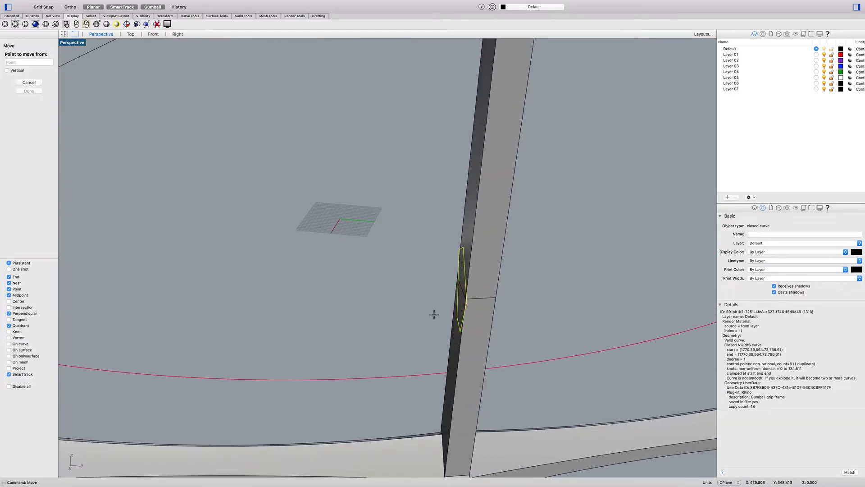
pyautogui.click(466, 301)
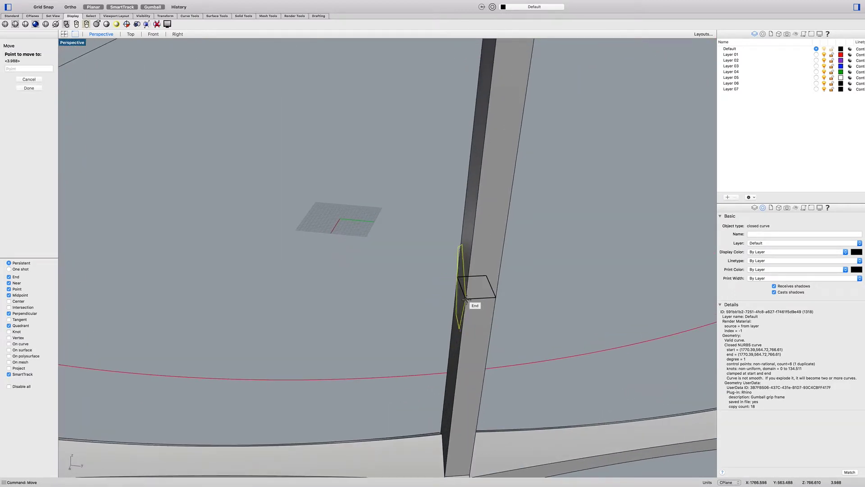
pyautogui.click(469, 301)
# Step: Move the new profile on the bay's other column by its fold corner to that column's fold-line corner, and clear the selection
pyautogui.scroll(-5, 405, 256)
pyautogui.scroll(5, 338, 308)
pyautogui.scroll(1, 338, 307)
pyautogui.click(338, 308)
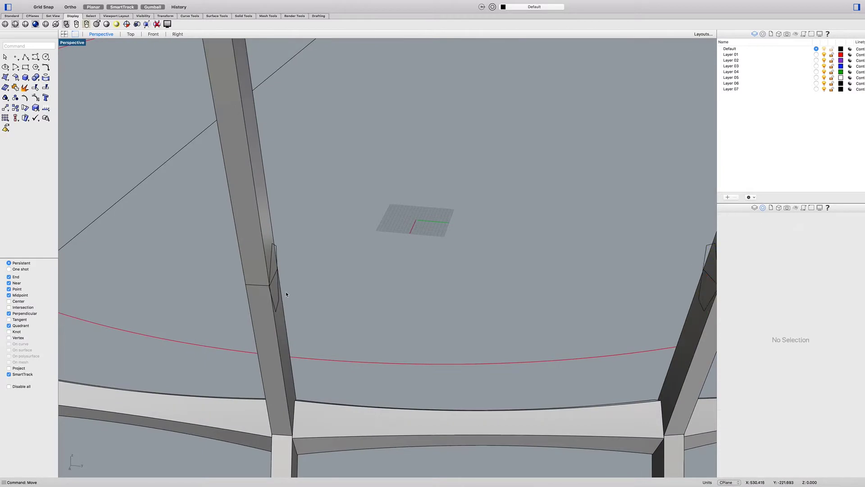
pyautogui.click(269, 290)
pyautogui.click(268, 289)
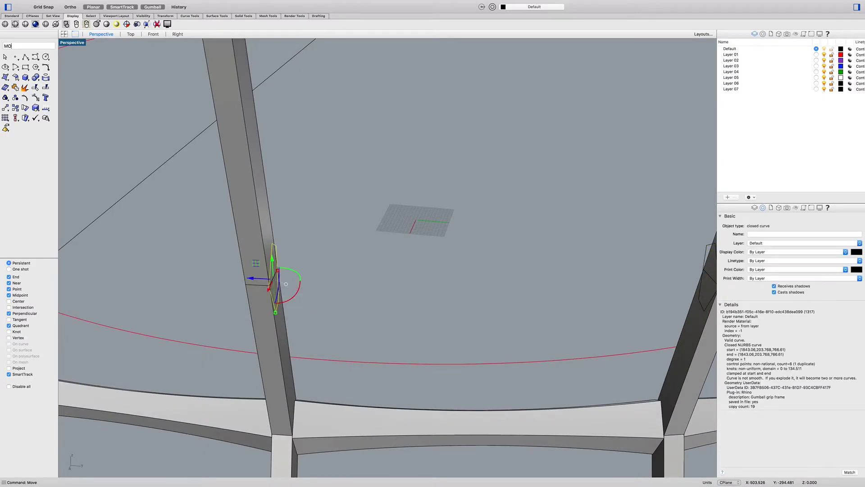
pyautogui.write('ve')
pyautogui.press('Return')
pyautogui.click(268, 289)
pyautogui.click(269, 285)
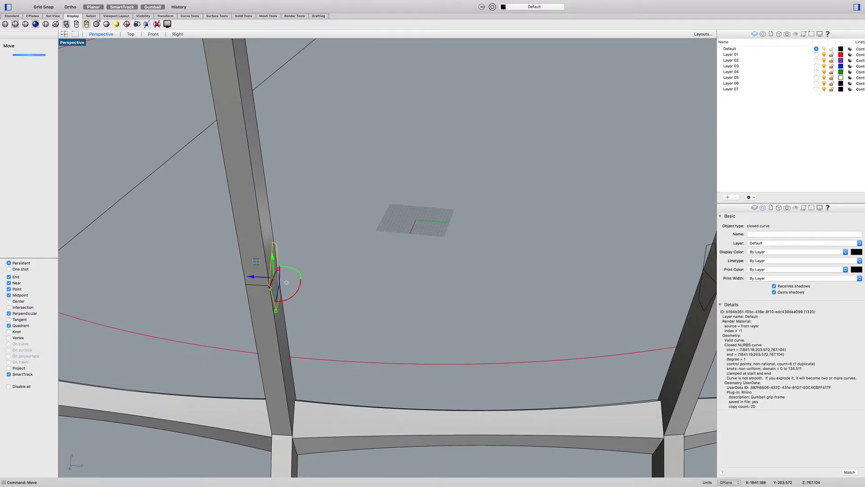
pyautogui.moveTo(284, 293); pyautogui.dragTo(275, 281, button='right')
pyautogui.press('Escape')
# Step: Select the latest bay's two corrected profiles and run Orient3Pt with Copy, using the lower beam's fold, upper and lower end corners as references
pyautogui.scroll(-3, 282, 295)
pyautogui.click(452, 238)
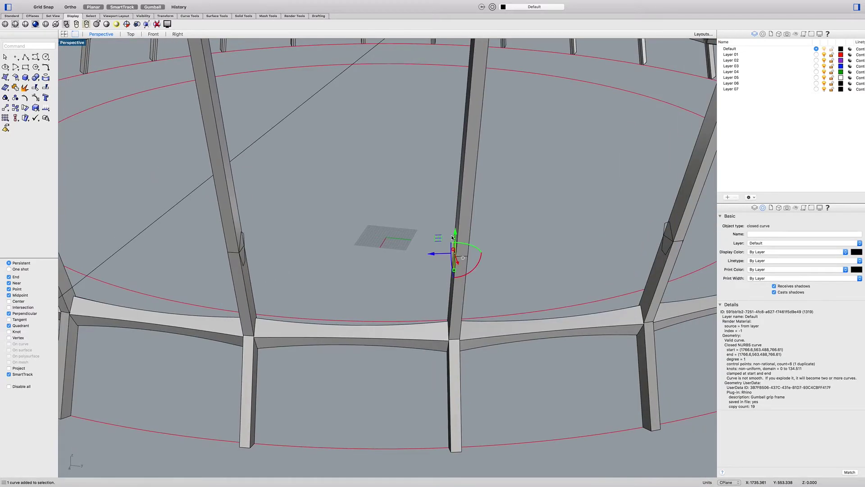
pyautogui.keyDown('shift'); pyautogui.click(245, 235); pyautogui.keyUp('shift')
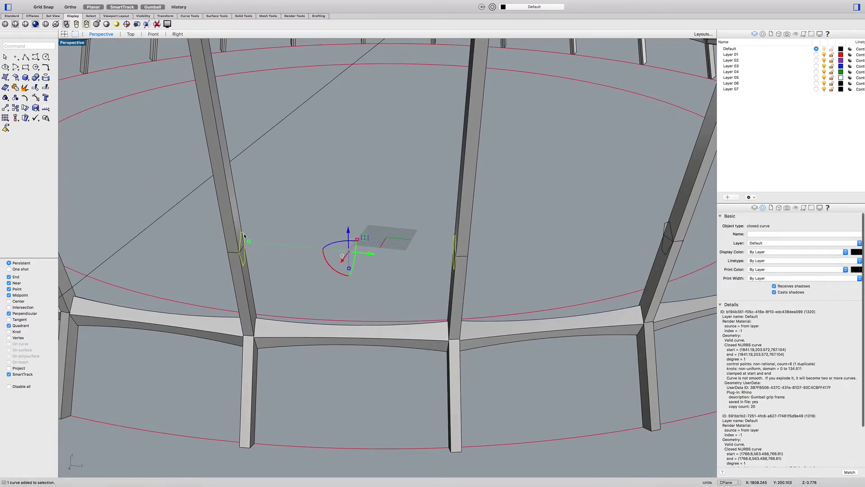
pyautogui.write('OT')
pyautogui.press('BackSpace')
pyautogui.write('R')
pyautogui.press('Return')
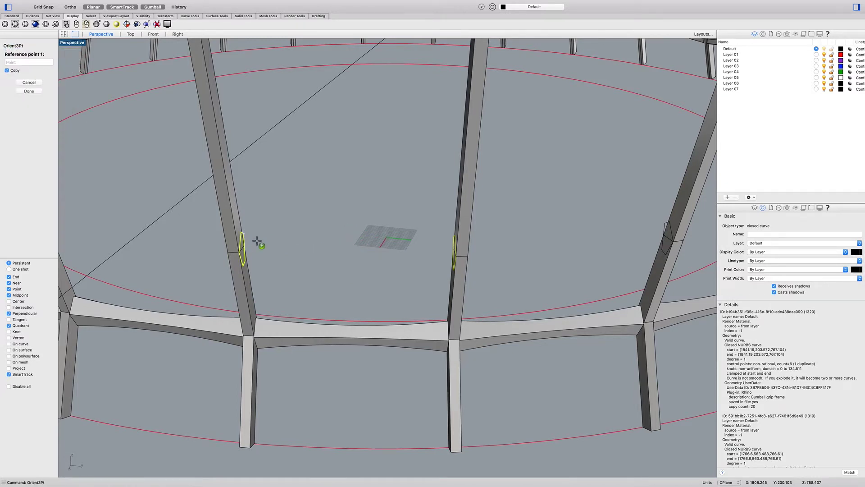
pyautogui.scroll(2, 419, 316)
pyautogui.scroll(2, 432, 329)
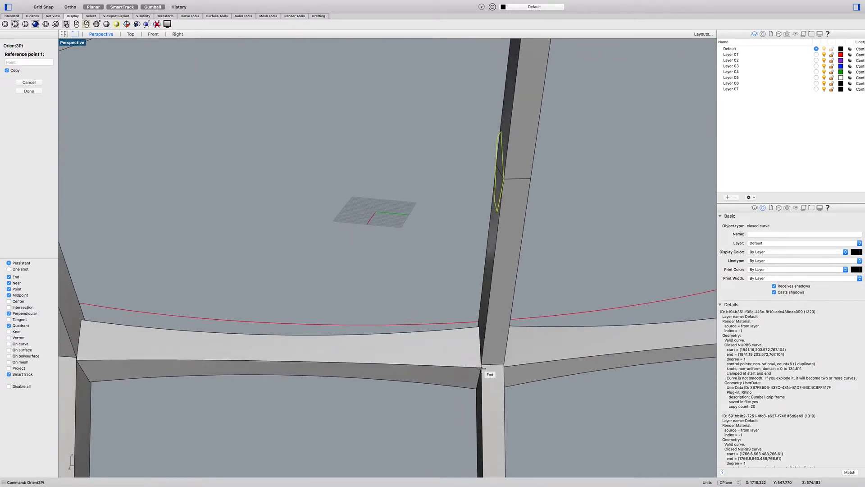
pyautogui.click(481, 368)
pyautogui.click(479, 325)
pyautogui.click(477, 389)
# Step: Place the copied profiles in the adjacent bay at its lower beam's matching fold, upper and lower end corners, and finish the orient command
pyautogui.moveTo(477, 389); pyautogui.dragTo(441, 406, button='right')
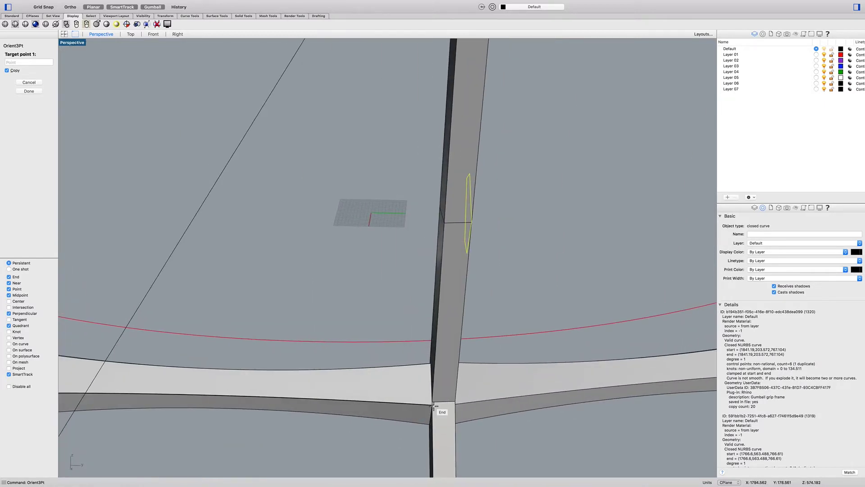
pyautogui.click(431, 406)
pyautogui.click(431, 363)
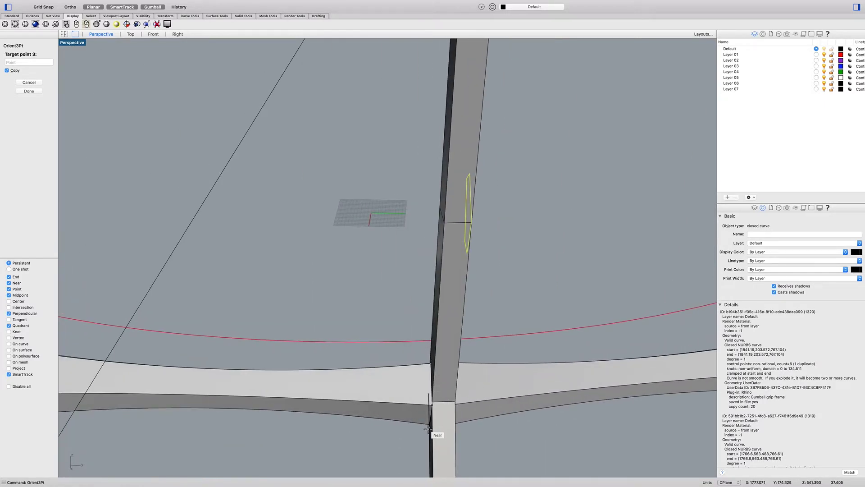
pyautogui.scroll(-5, 430, 425)
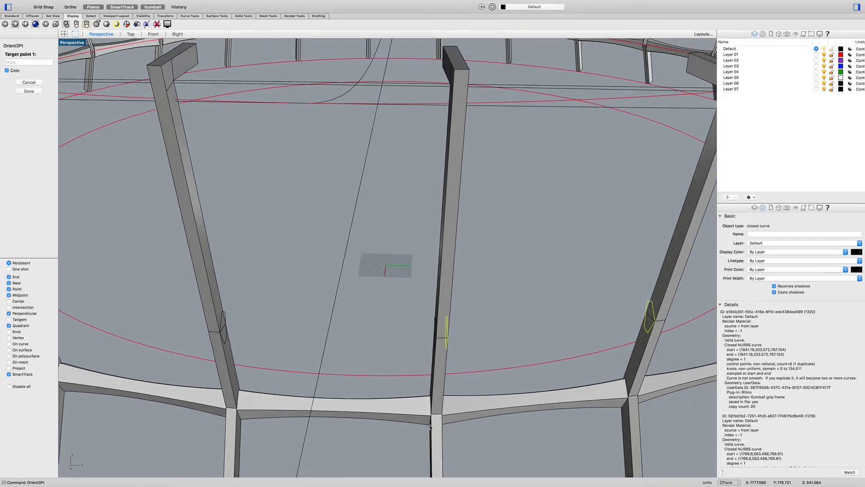
pyautogui.press('Return')
# Step: Move the new bay's profile on the near column from its fold corner to the corner of that column's fold line
pyautogui.scroll(4, 428, 351)
pyautogui.click(445, 335)
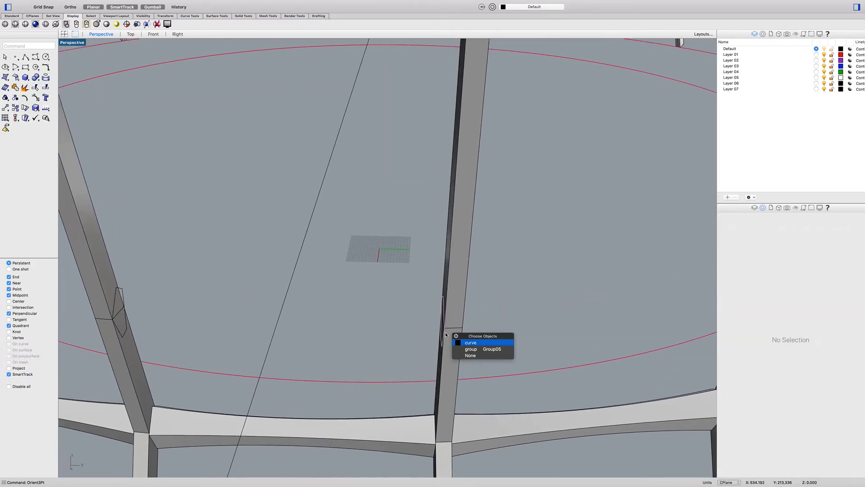
pyautogui.scroll(4, 445, 334)
pyautogui.press('Return')
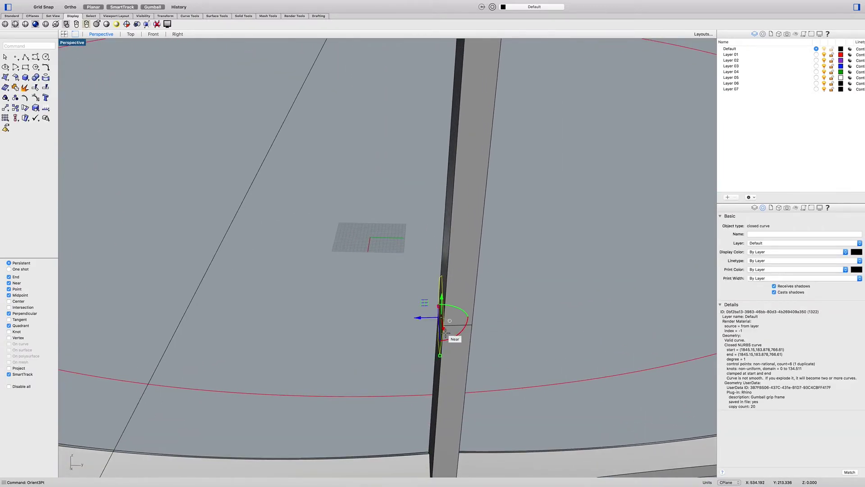
pyautogui.write('m')
pyautogui.press('Return')
pyautogui.scroll(4, 445, 333)
pyautogui.click(442, 321)
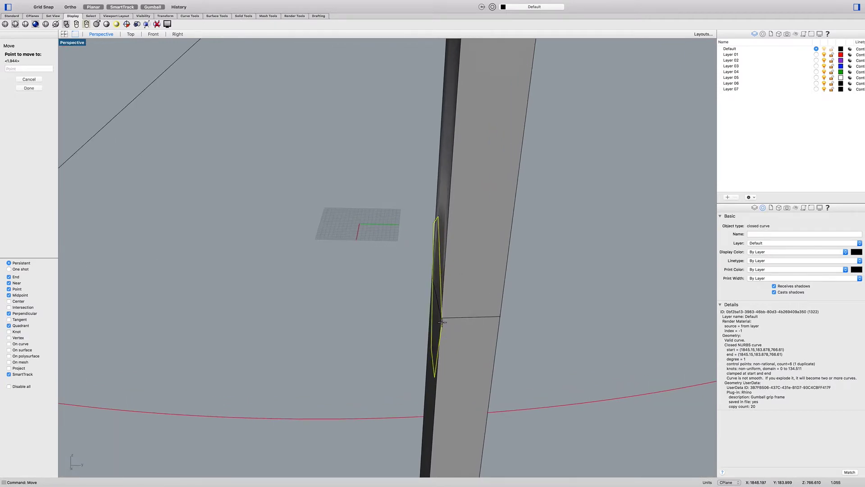
pyautogui.click(441, 318)
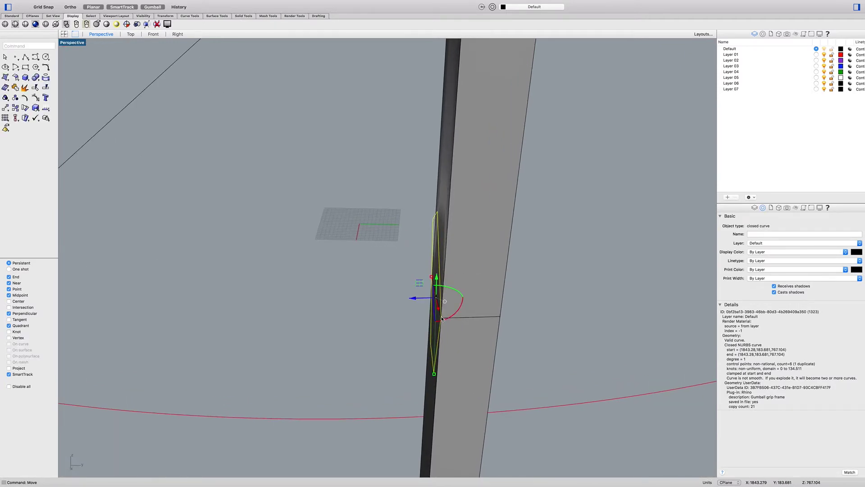
# Step: Select the new profile on the bay's opposite column and move its fold corner onto that column's fold-line corner
pyautogui.scroll(-6, 441, 318)
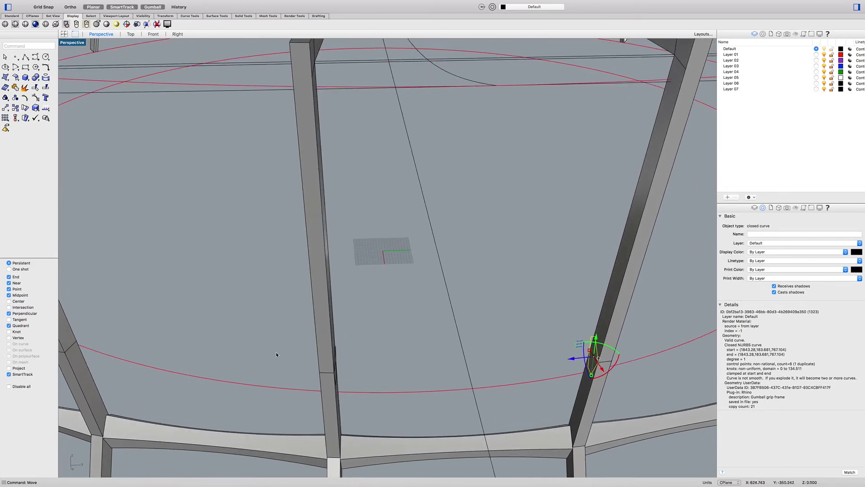
pyautogui.scroll(6, 332, 382)
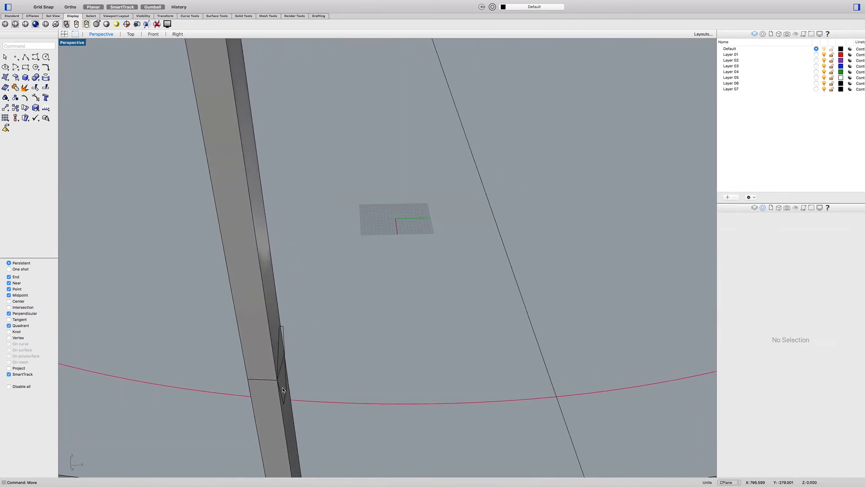
pyautogui.click(284, 389)
pyautogui.press('Escape')
pyautogui.click(284, 391)
pyautogui.press('Return')
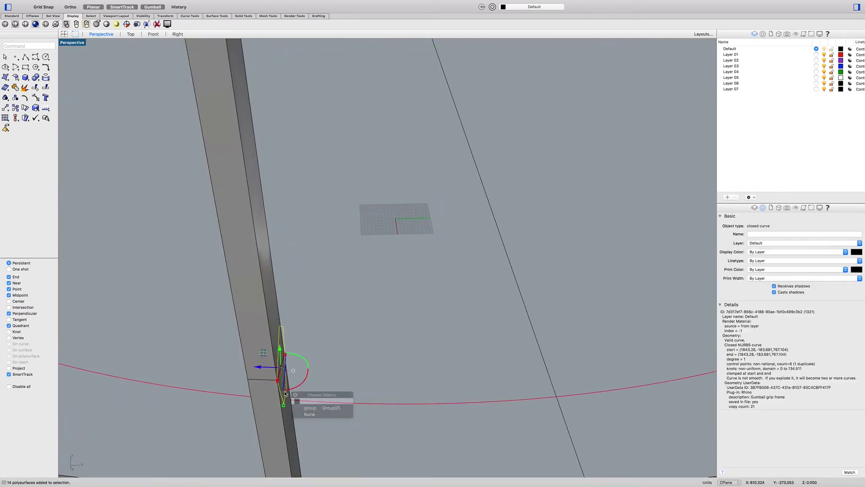
pyautogui.write('move')
pyautogui.press('Return')
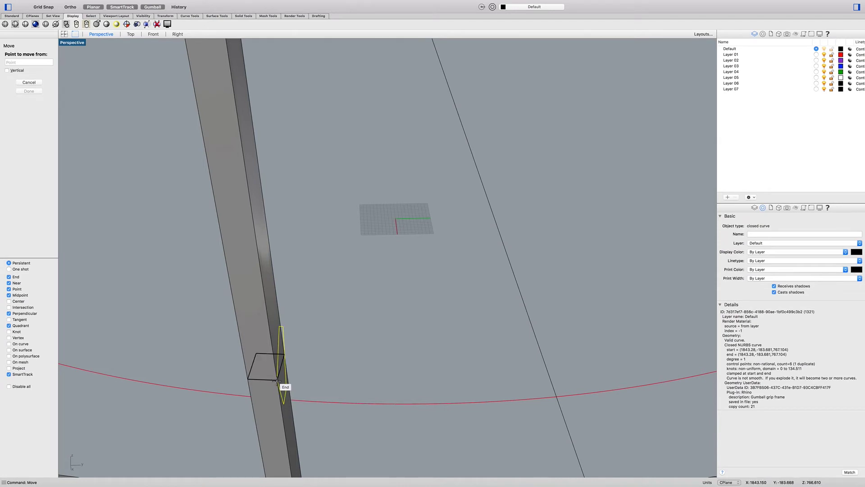
pyautogui.click(278, 377)
pyautogui.scroll(1, 292, 397)
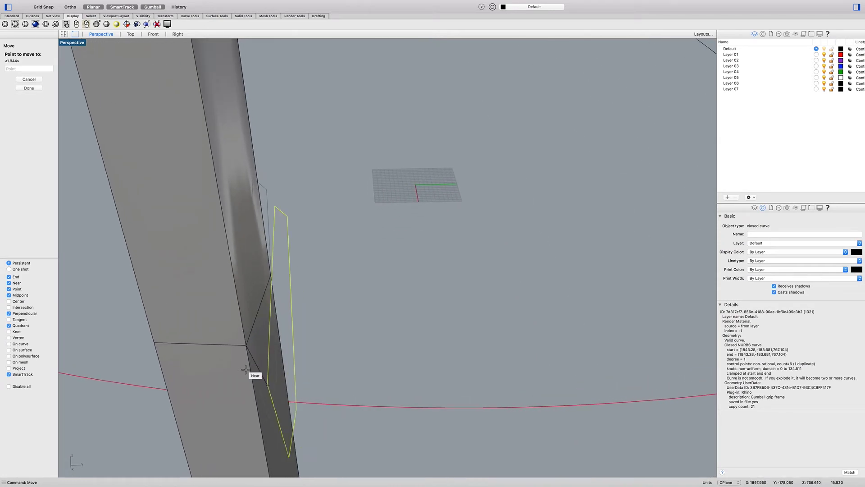
pyautogui.scroll(-5, 248, 344)
pyautogui.scroll(10, 248, 343)
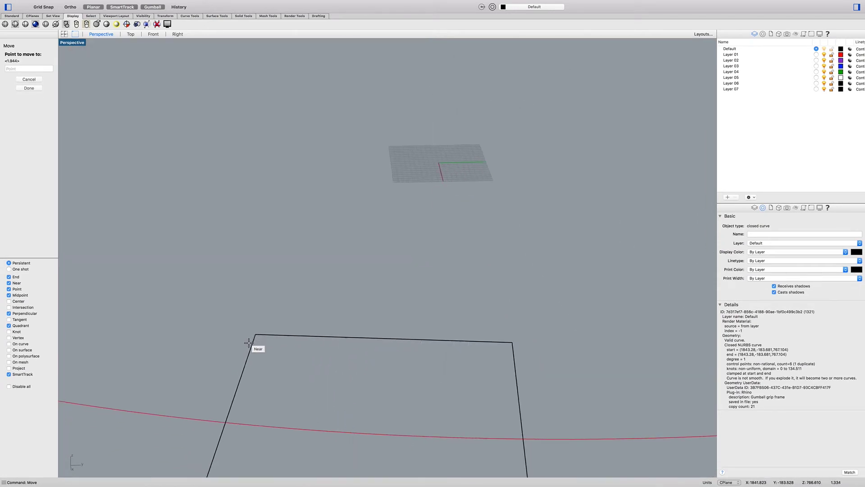
pyautogui.scroll(2, 249, 343)
pyautogui.scroll(-2, 230, 356)
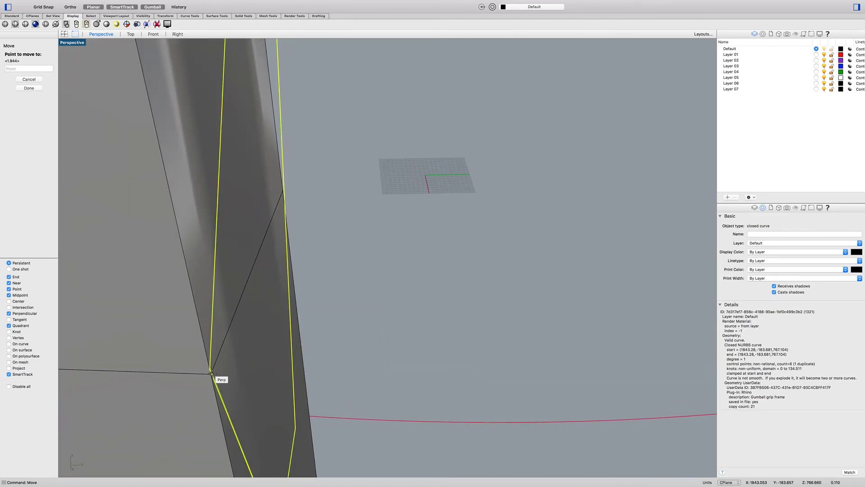
pyautogui.press('Return')
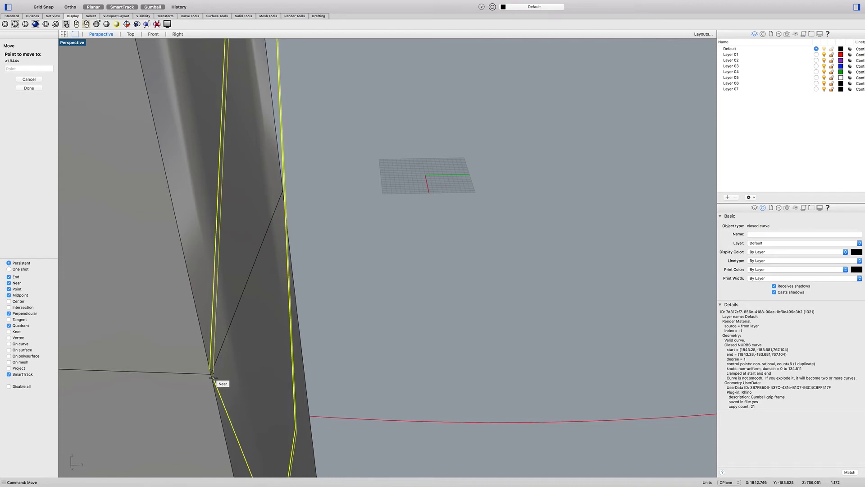
pyautogui.click(210, 370)
# Step: Move the near column's profile again so its fold corner snaps exactly to the column's fold-line corner, and clear the selection
pyautogui.scroll(-5, 137, 358)
pyautogui.scroll(-2, 282, 363)
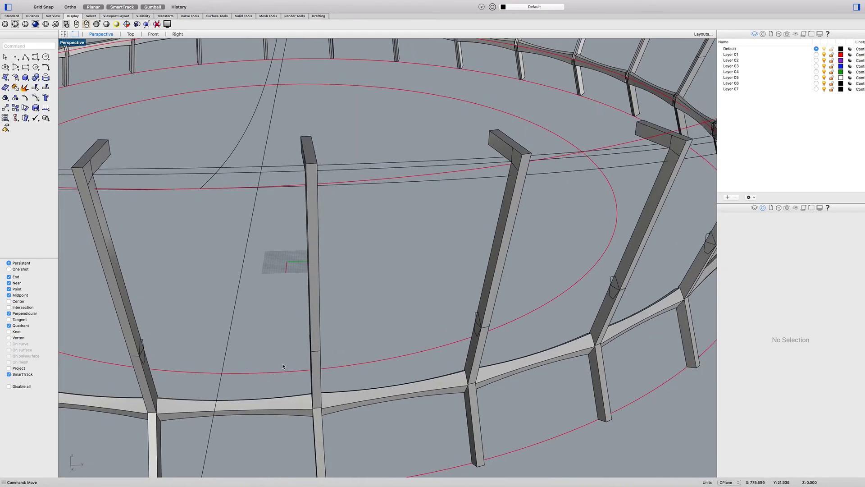
pyautogui.scroll(10, 301, 357)
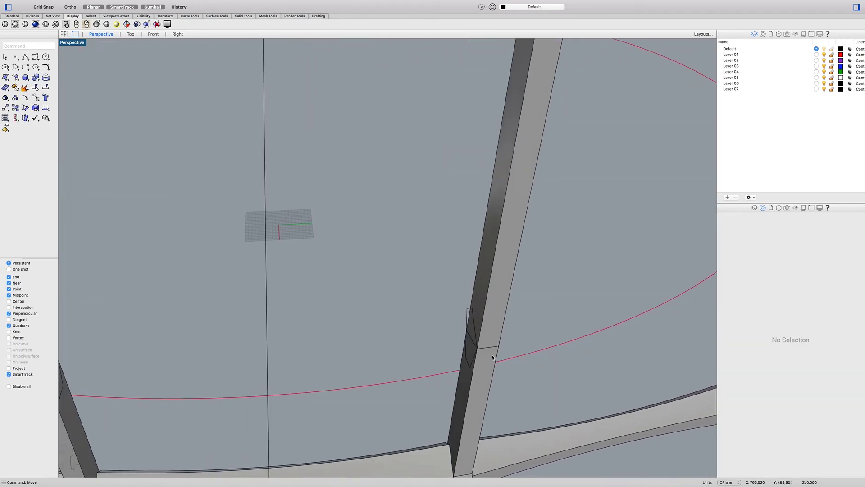
pyautogui.scroll(6, 484, 346)
pyautogui.scroll(-5, 484, 346)
pyautogui.scroll(3, 483, 346)
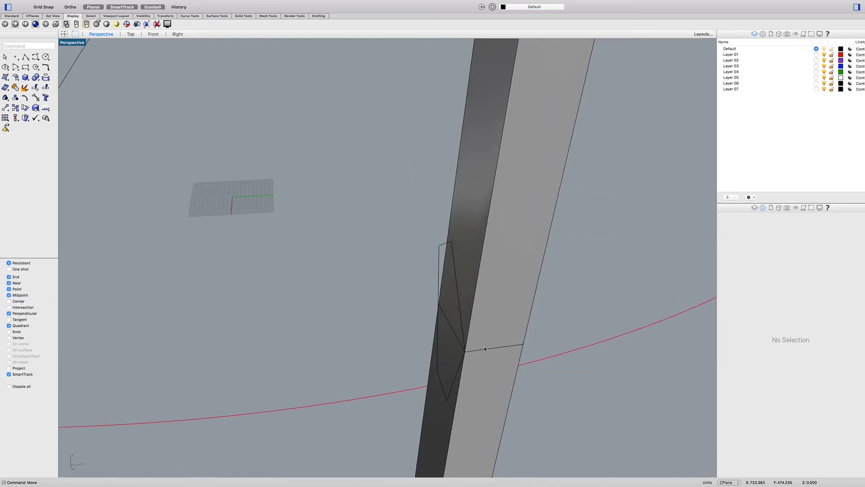
pyautogui.click(462, 342)
pyautogui.scroll(4, 463, 355)
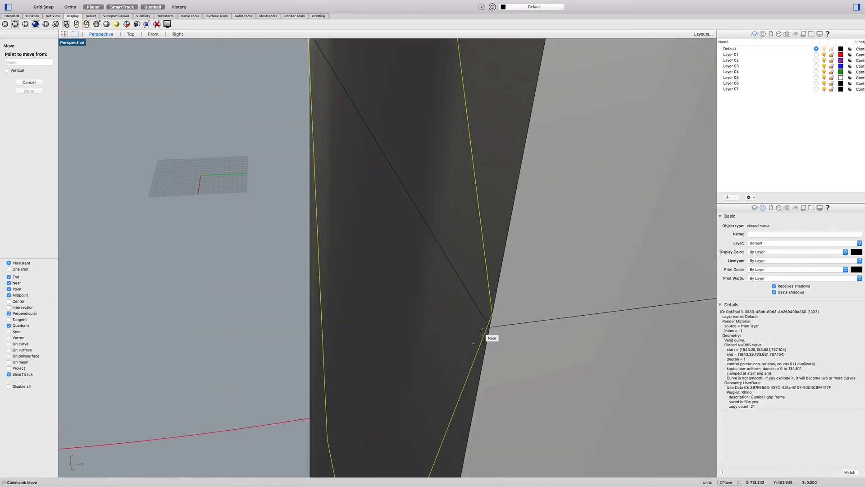
pyautogui.click(490, 326)
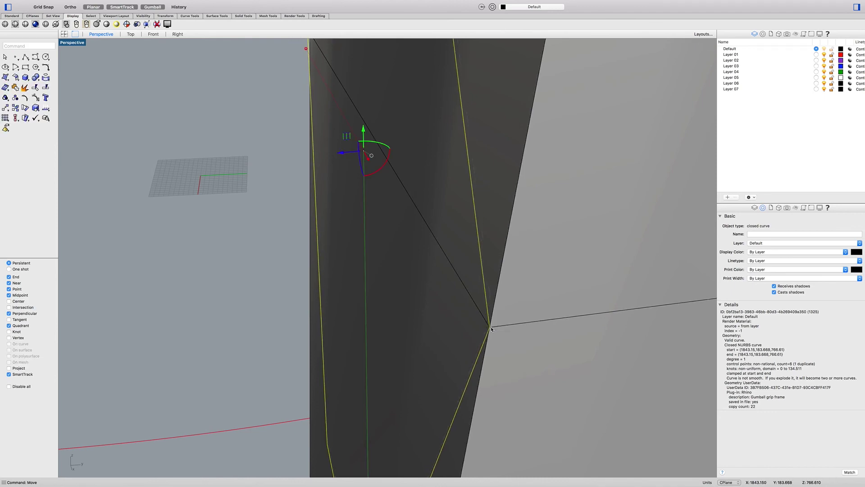
pyautogui.press('Escape')
pyautogui.scroll(-10, 346, 330)
pyautogui.scroll(10, 414, 309)
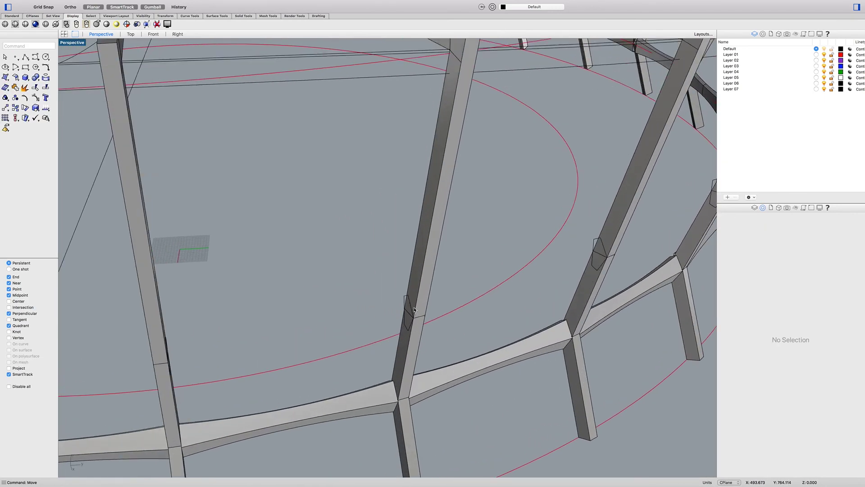
pyautogui.scroll(-10, 415, 310)
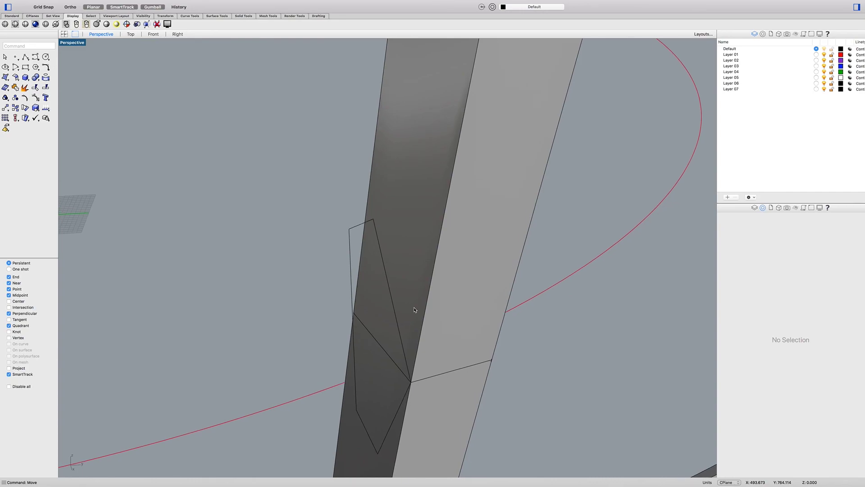